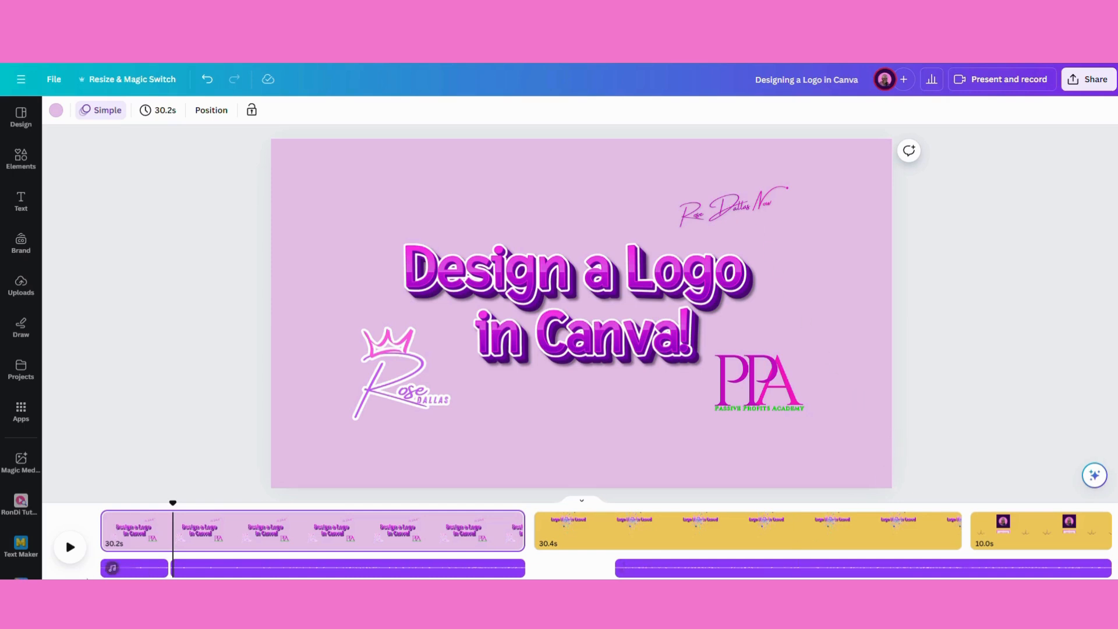
left_click(70, 547)
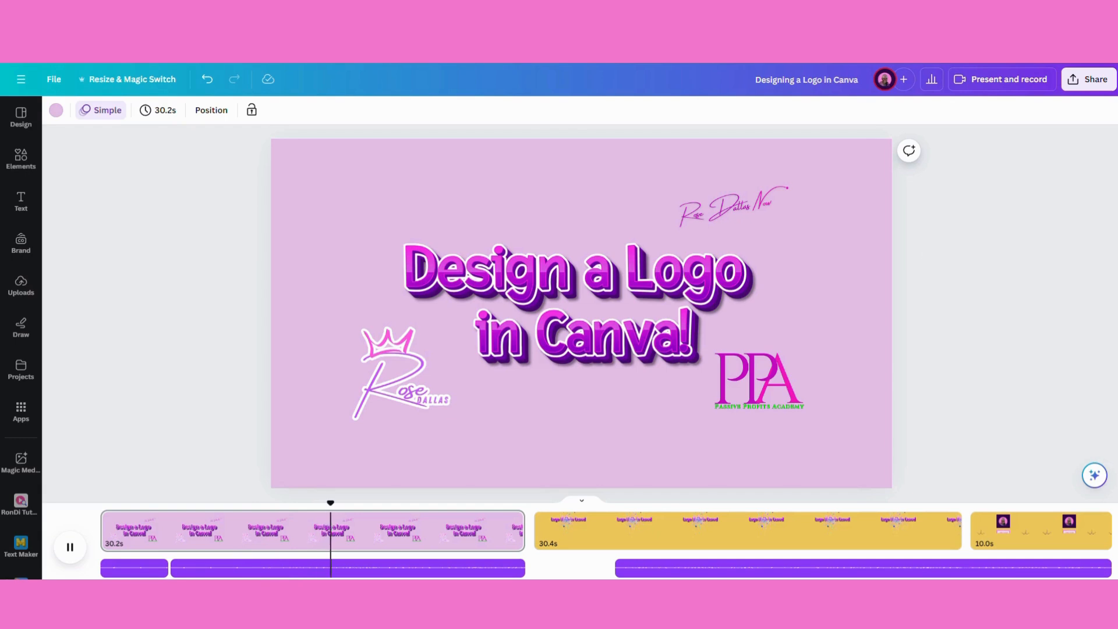
left_click(64, 549)
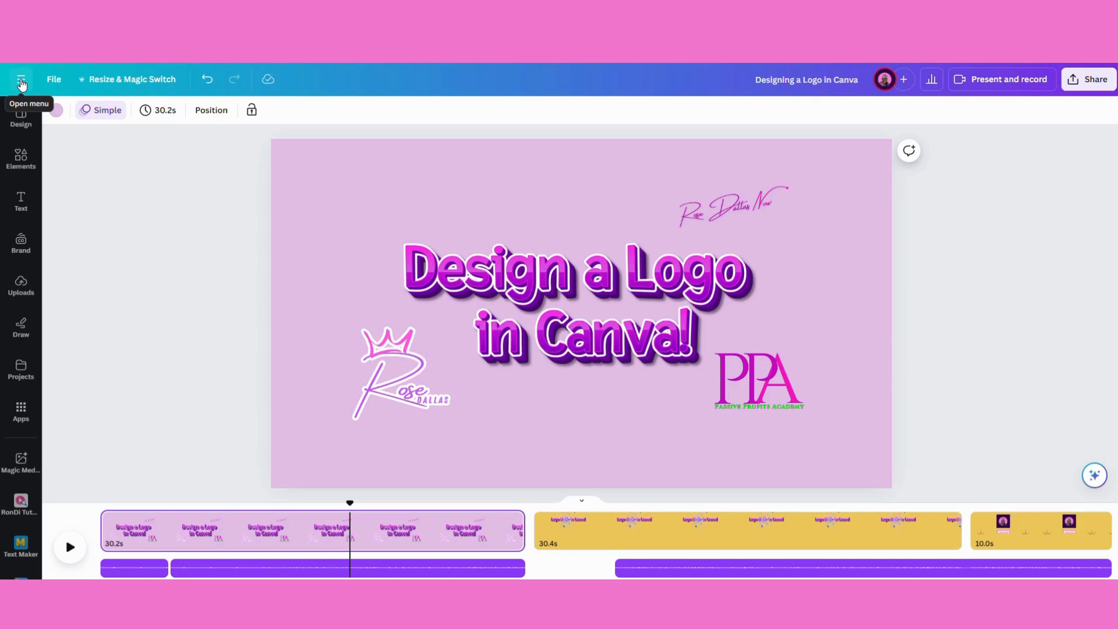
Create a new blank design of the Logo type
left_click(22, 82)
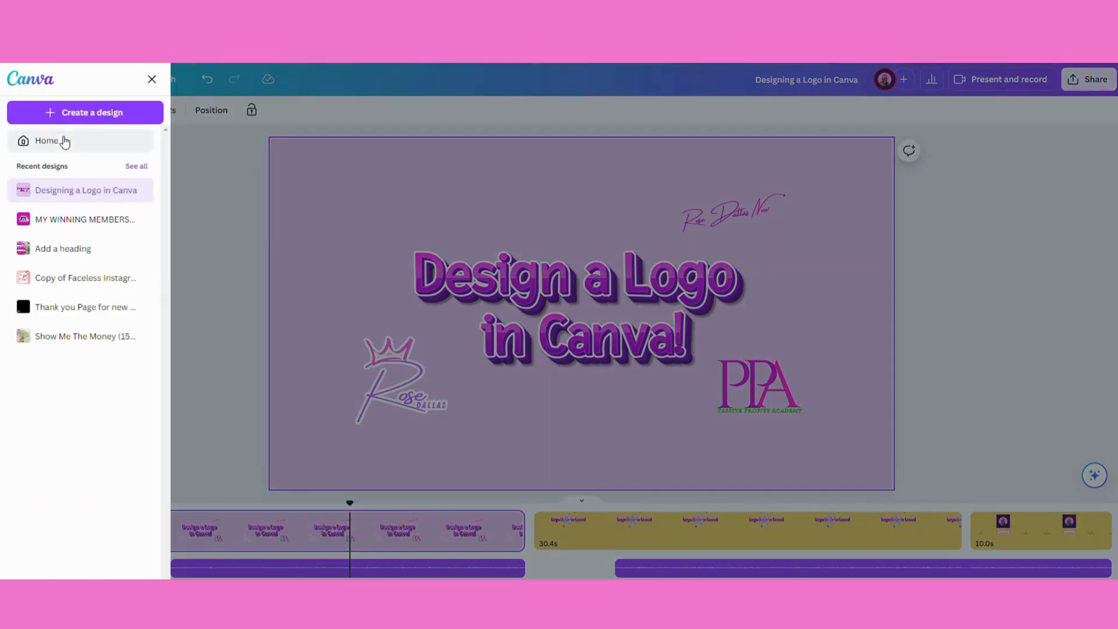
left_click(99, 114)
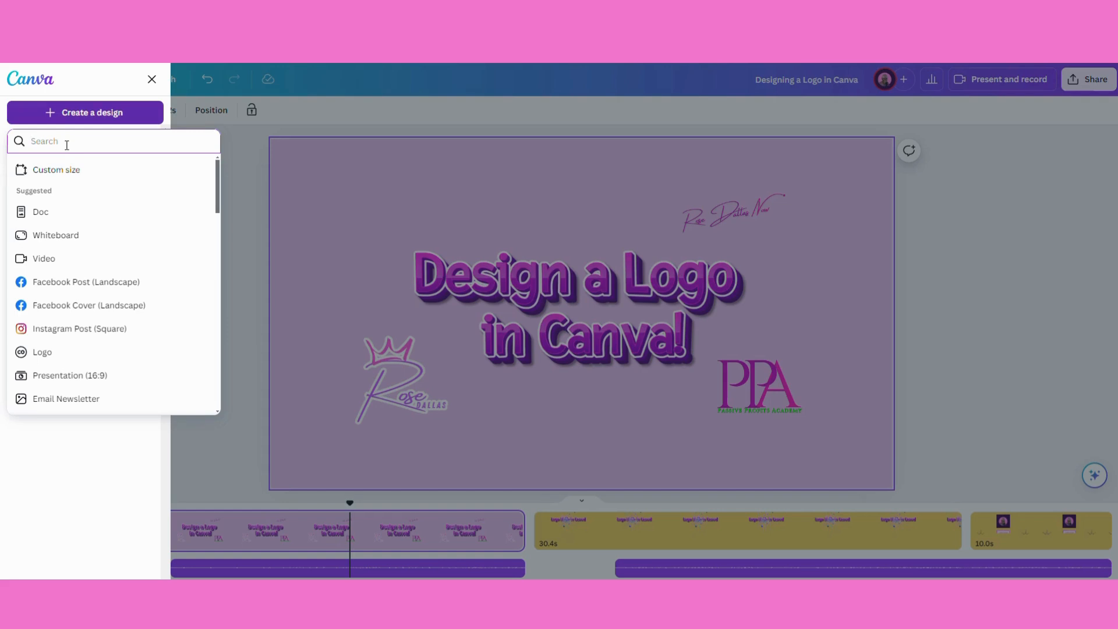
type("Logo")
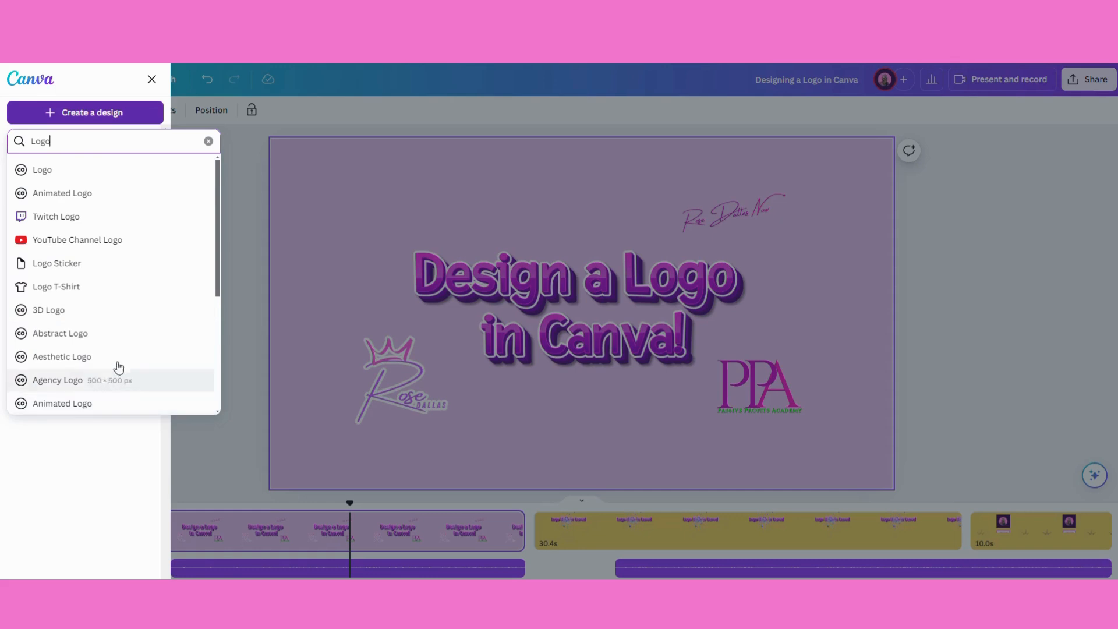
left_click(67, 173)
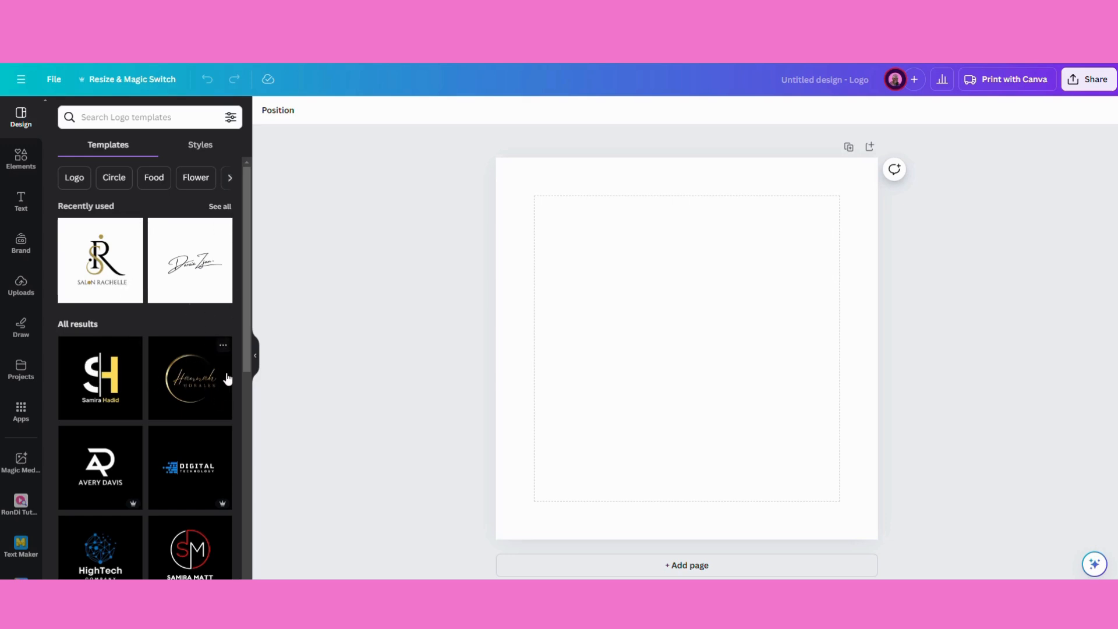
Browse the logo templates in general and those under the Circle and Circular logos suggestions
left_click_drag(244, 361, 250, 600)
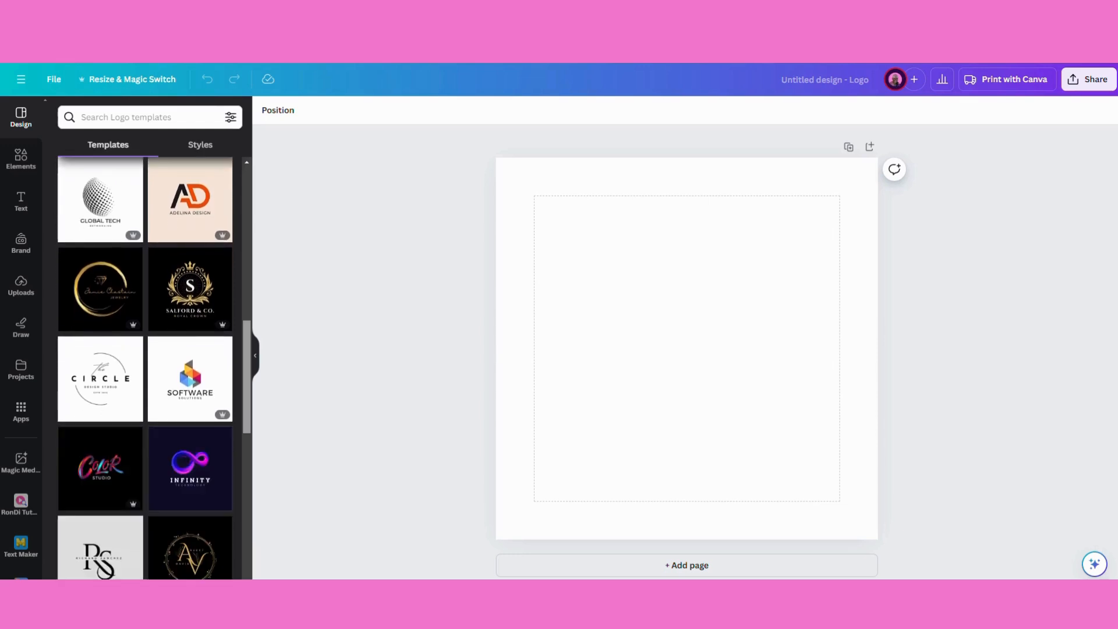
left_click_drag(241, 405, 275, 190)
left_click(110, 178)
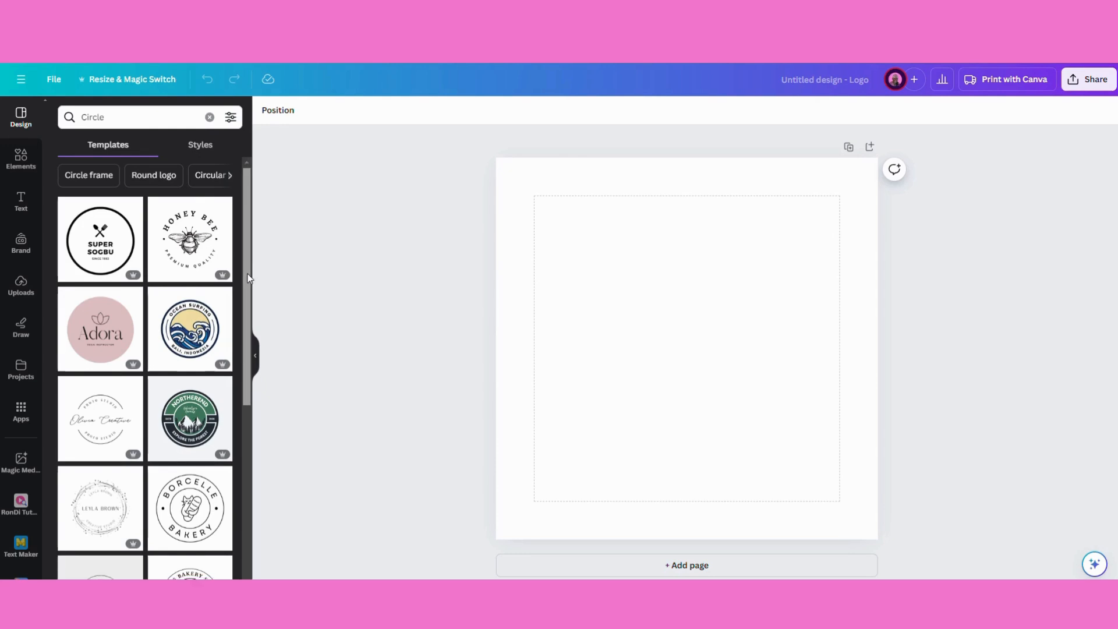
left_click_drag(252, 274, 253, 449)
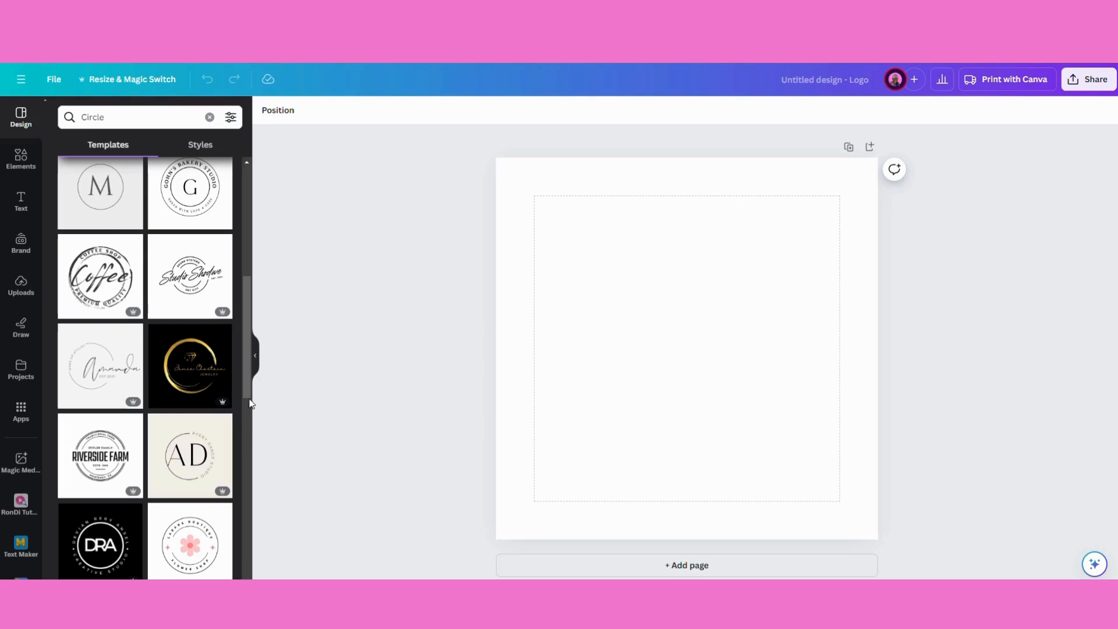
left_click_drag(251, 403, 291, 232)
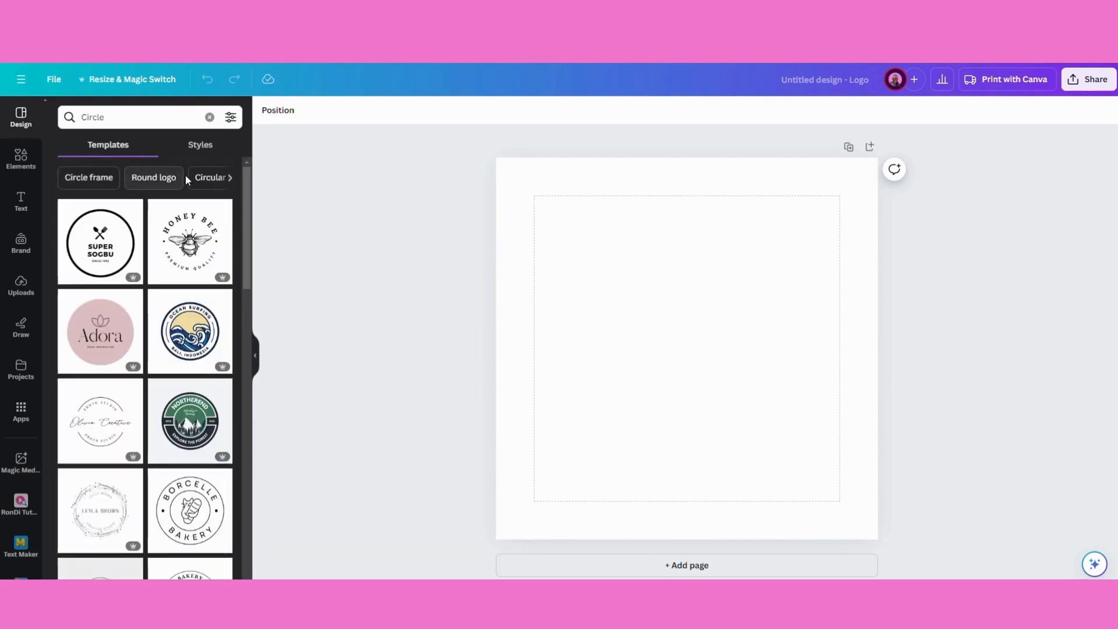
left_click(205, 176)
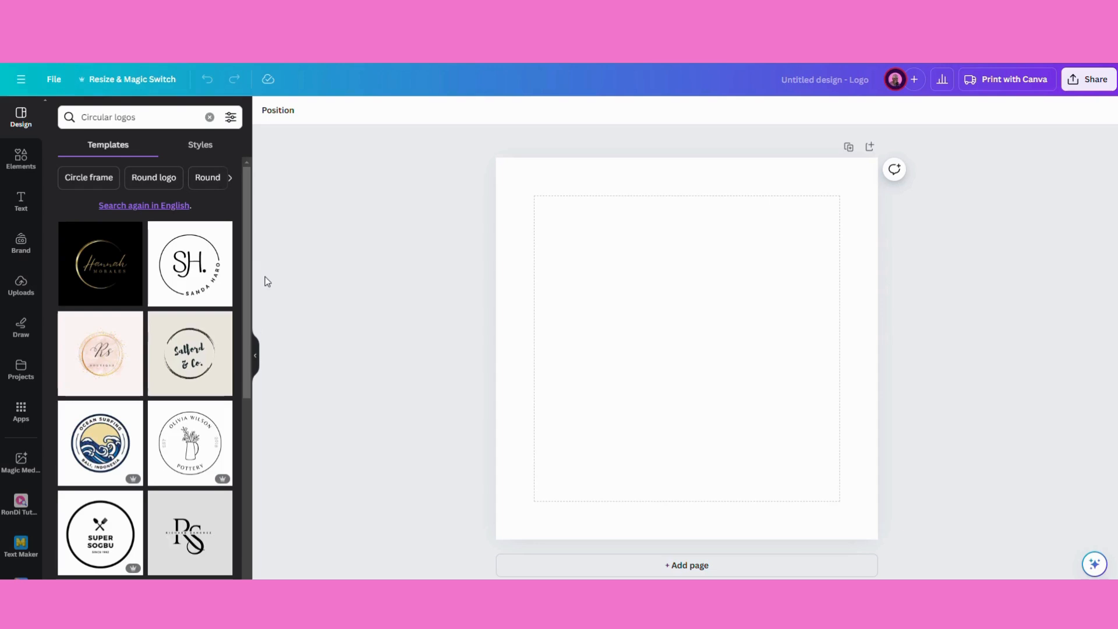
scroll(248, 481, "down", 7)
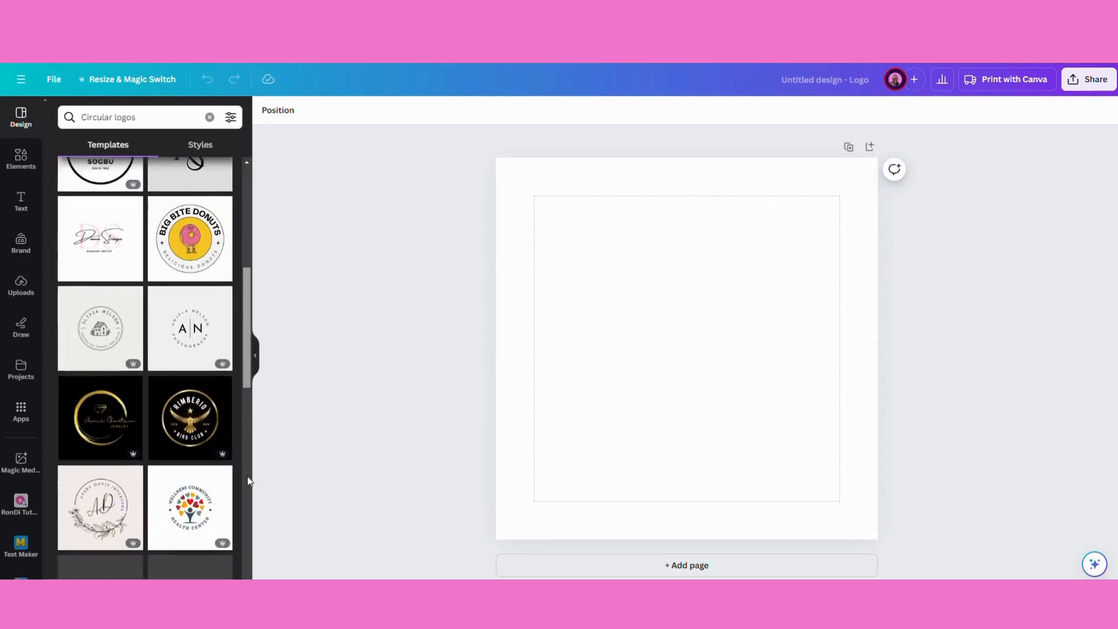
scroll(248, 481, "up", 7)
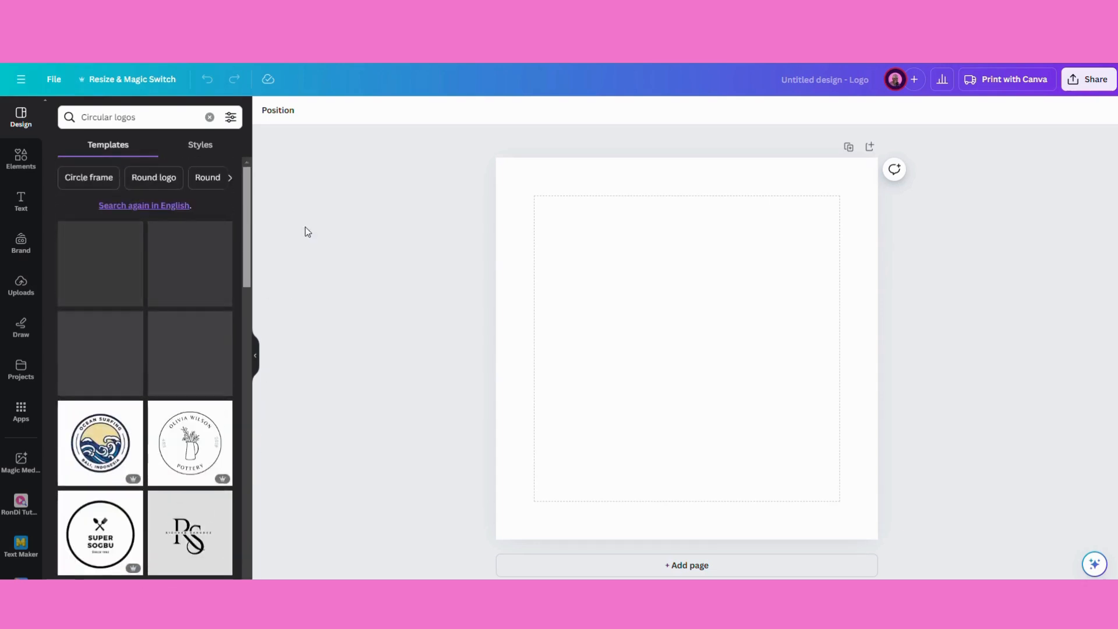
Filter the logo templates by Circle photo and check both the templates and the styles for that search
left_click(231, 179)
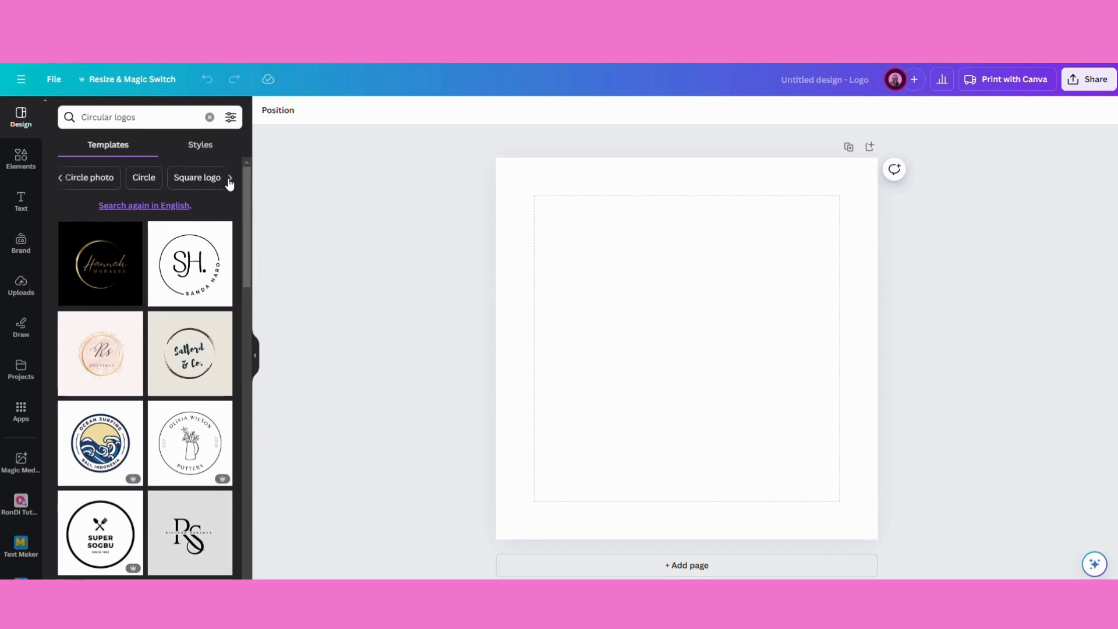
left_click(112, 179)
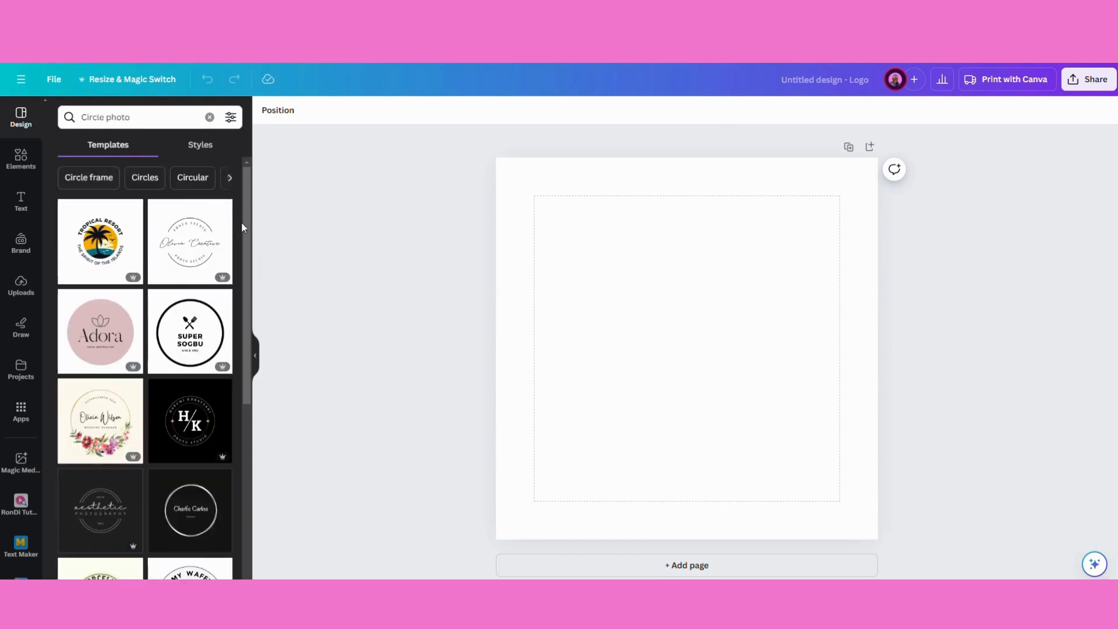
scroll(252, 246, "down", 1)
left_click_drag(254, 246, 270, 227)
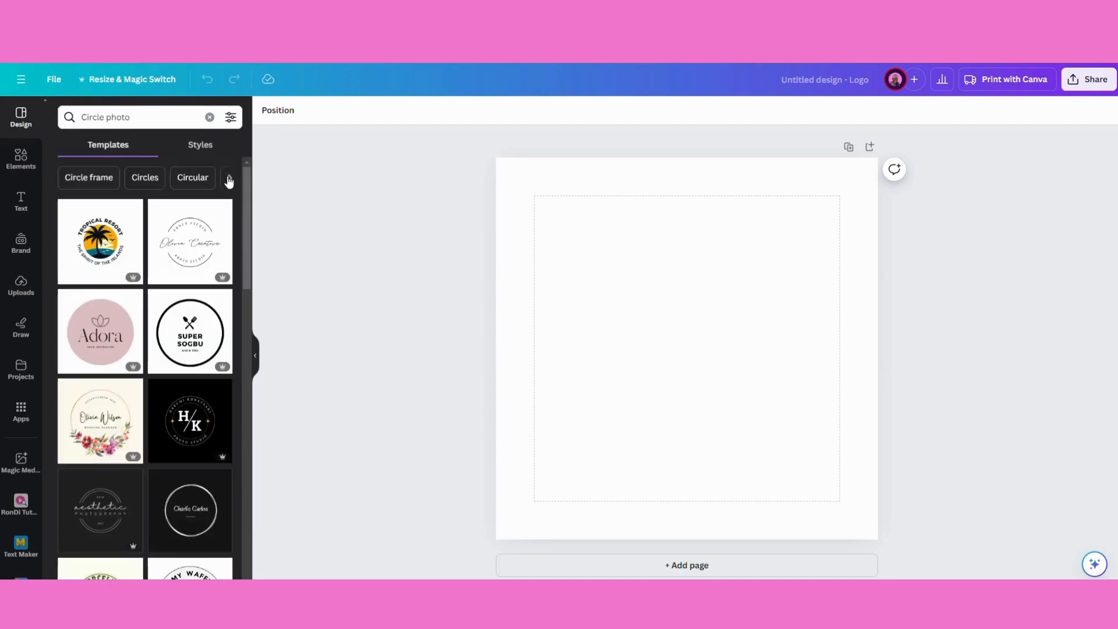
left_click(203, 150)
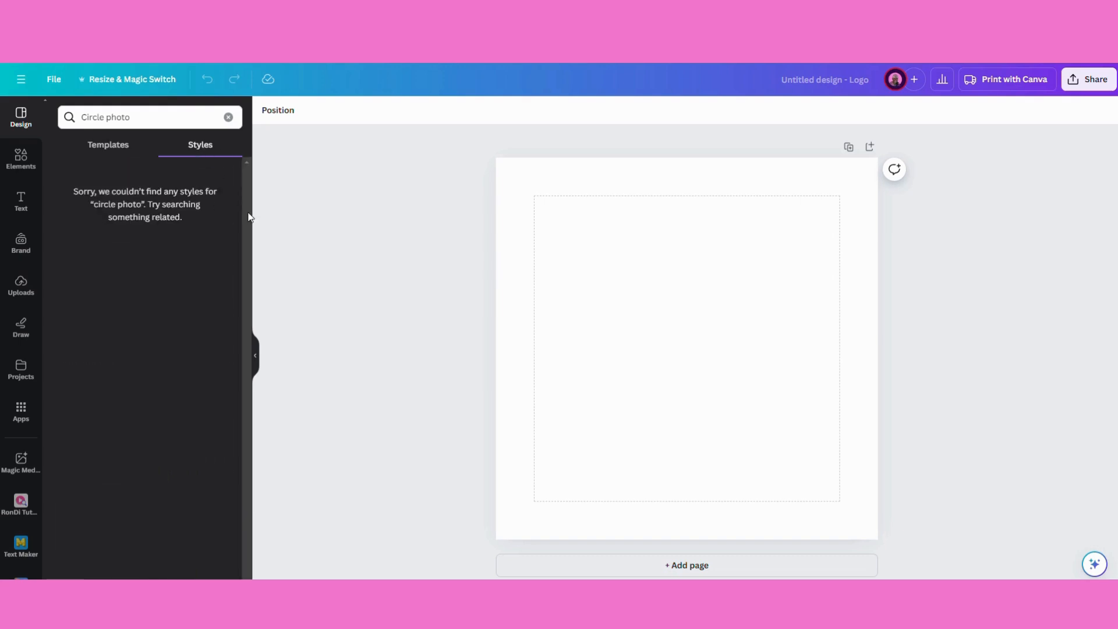
left_click(103, 146)
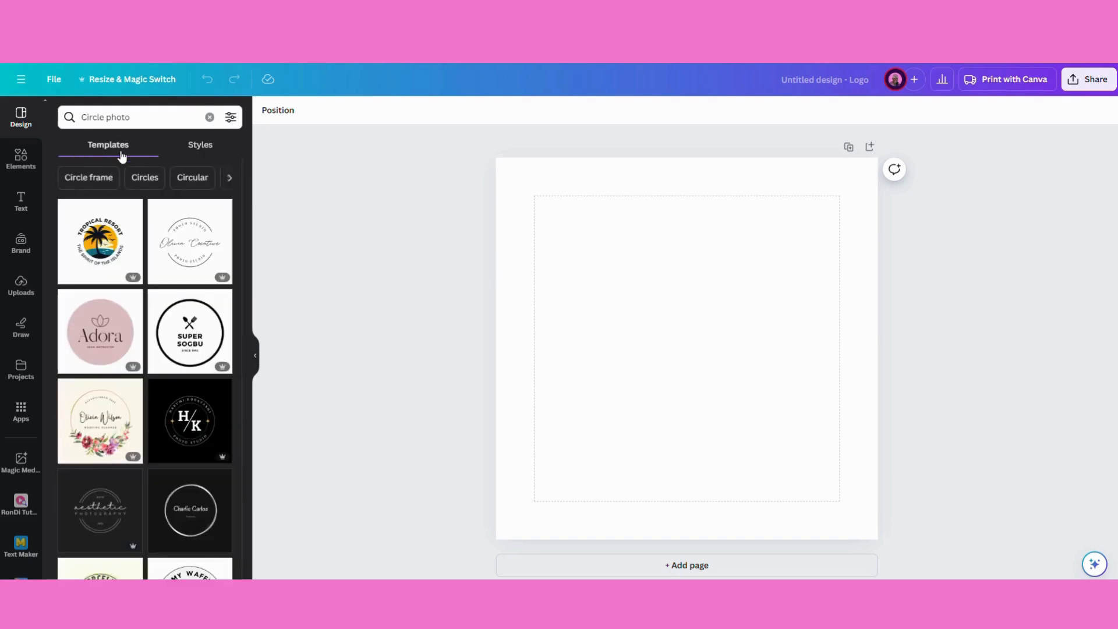
left_click(229, 181)
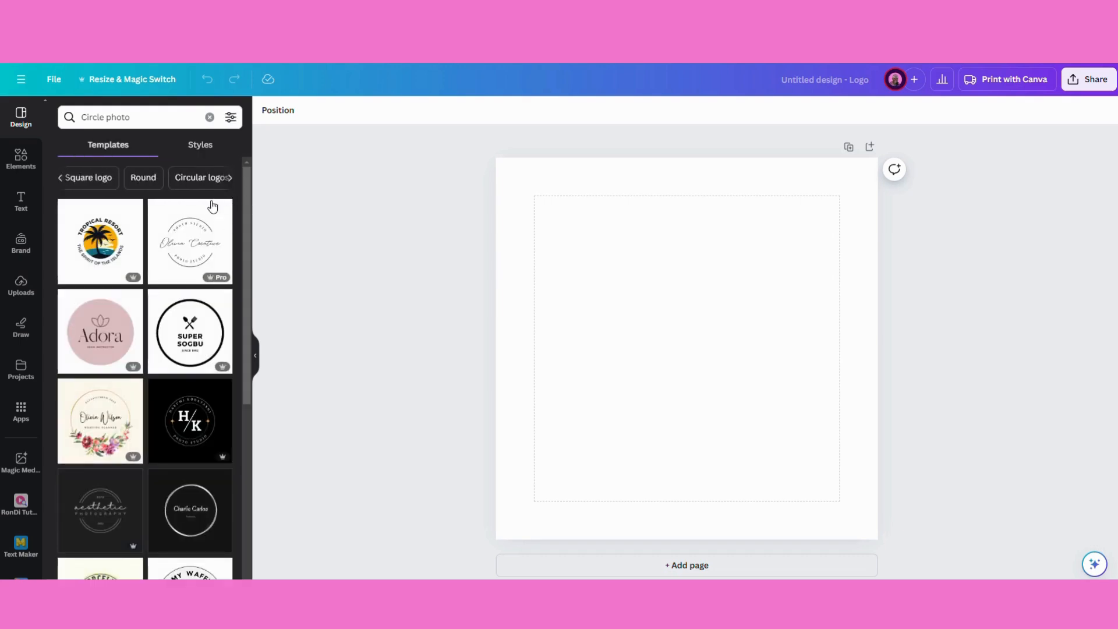
Apply both pages of the Tropical Resort Hotel Circle Logo template to the design and review them
left_click(121, 254)
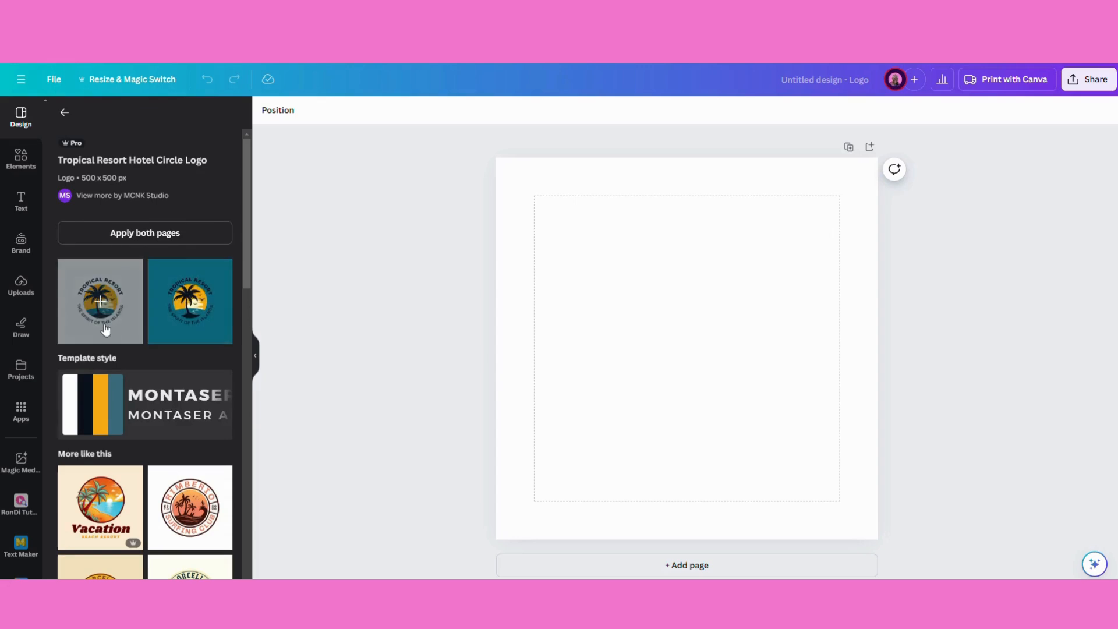
left_click(141, 235)
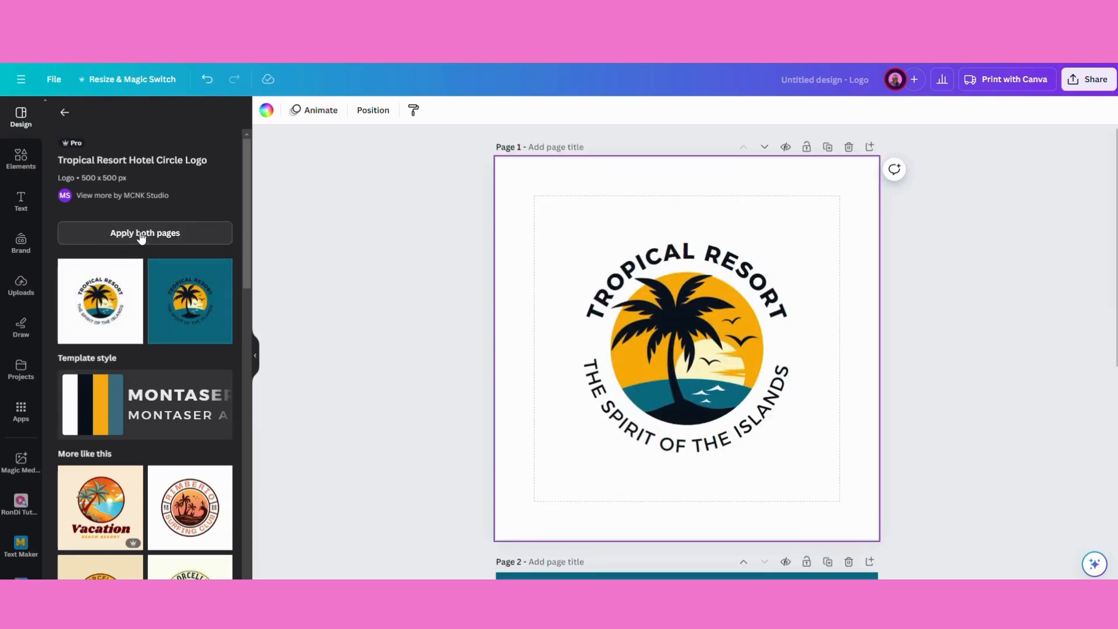
scroll(886, 348, "down", 5)
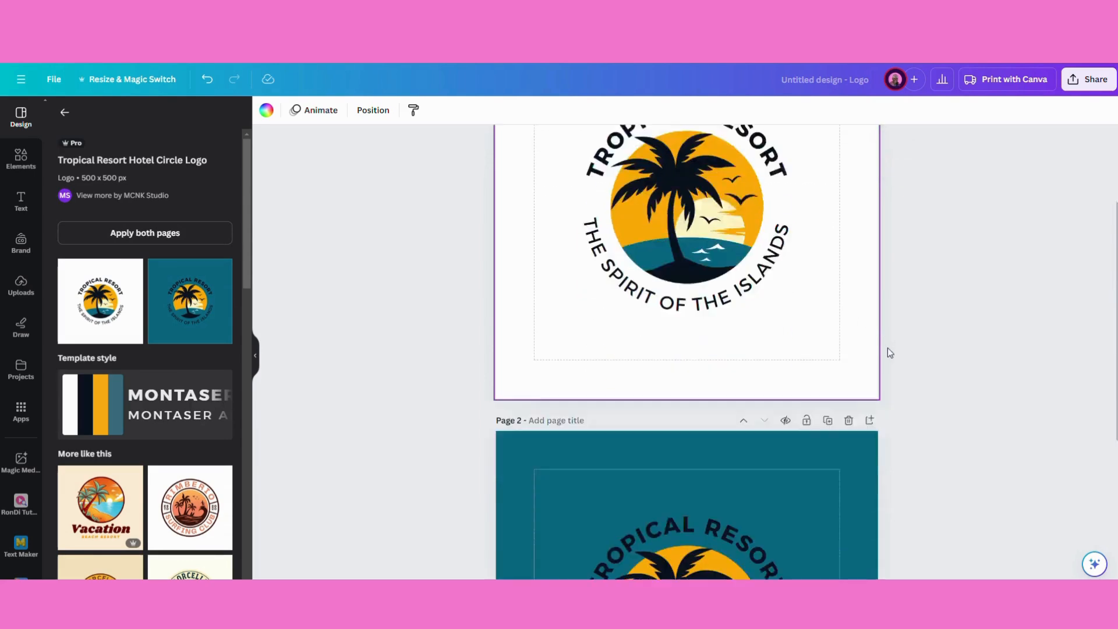
scroll(888, 352, "up", 3)
scroll(888, 353, "up", 3)
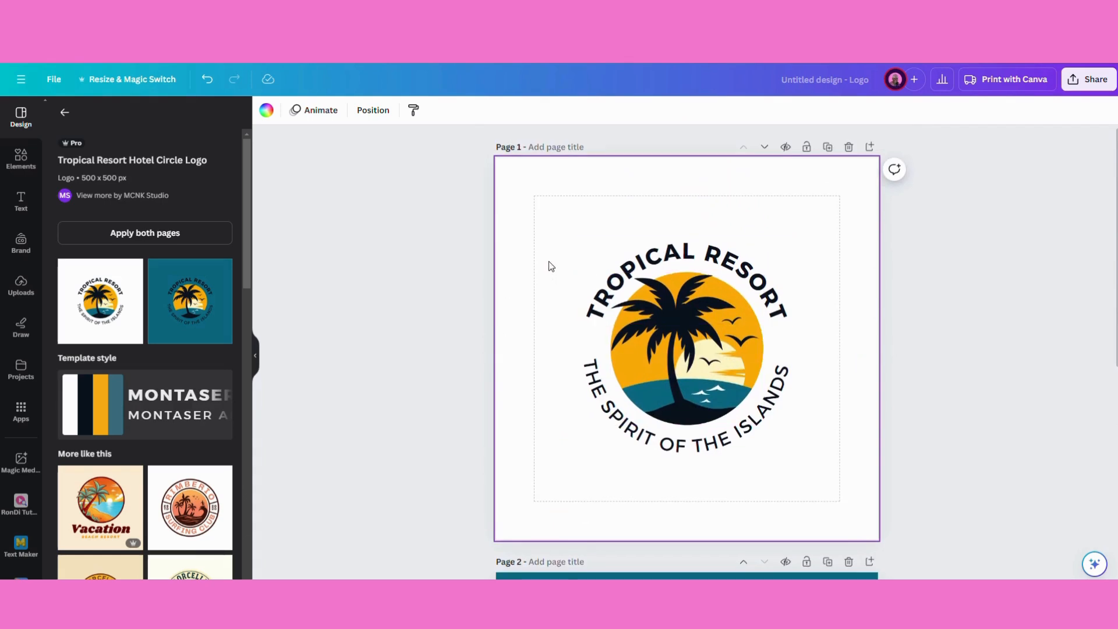
Collapse the template details panel to leave more room for the logo page
left_click(651, 264)
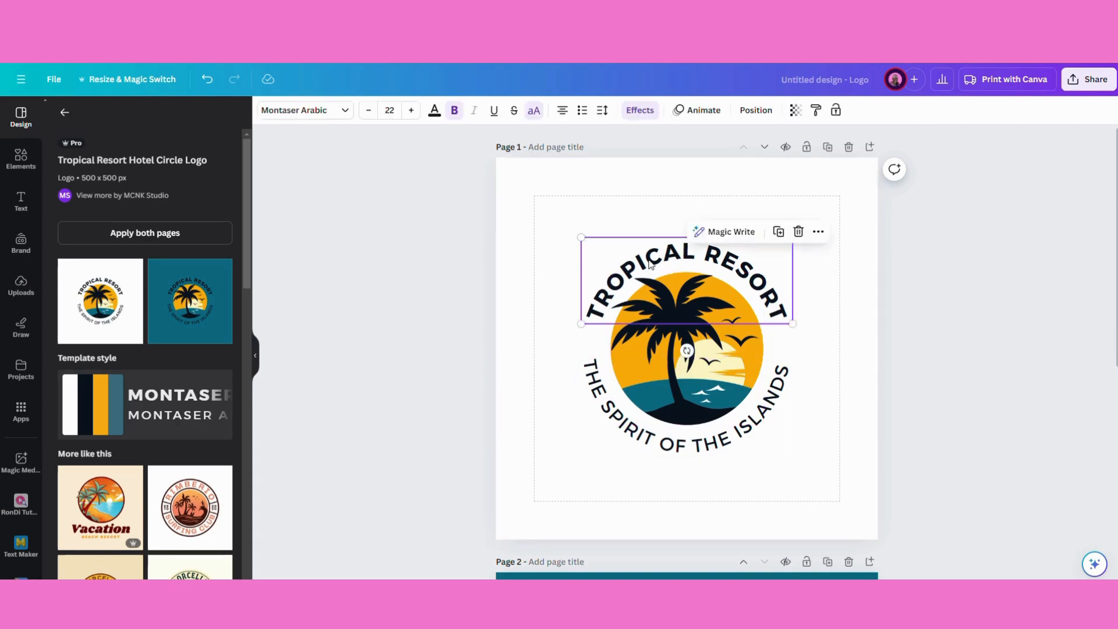
left_click(256, 365)
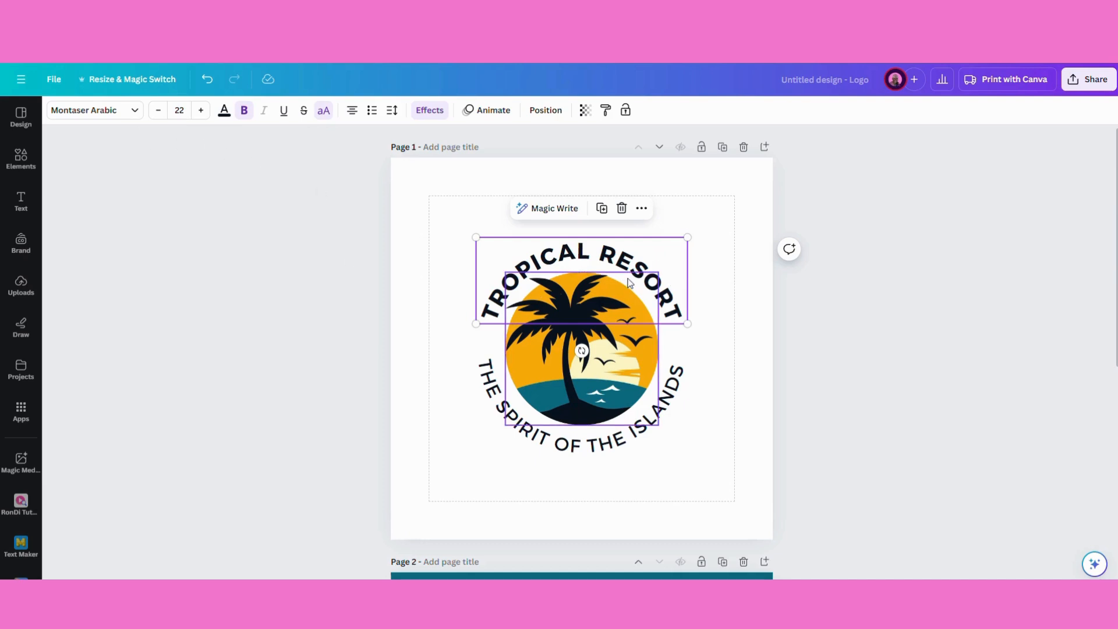
double_click(670, 274)
left_click(704, 292)
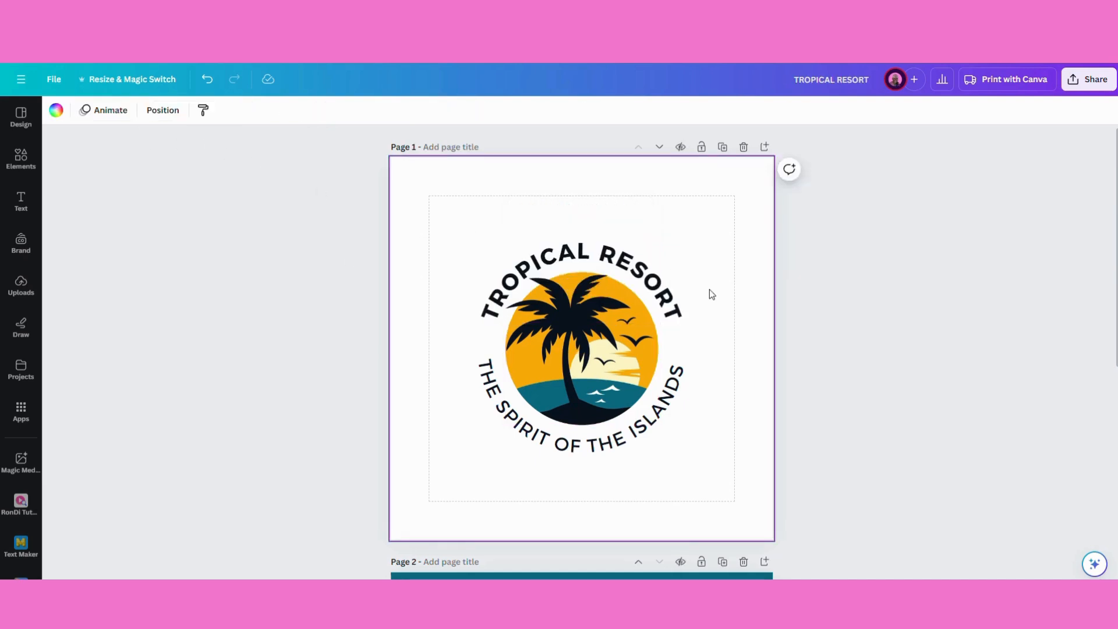
Set the font of the curved TROPICAL RESORT text on page 1 to Montserrat Bold
left_click(619, 262)
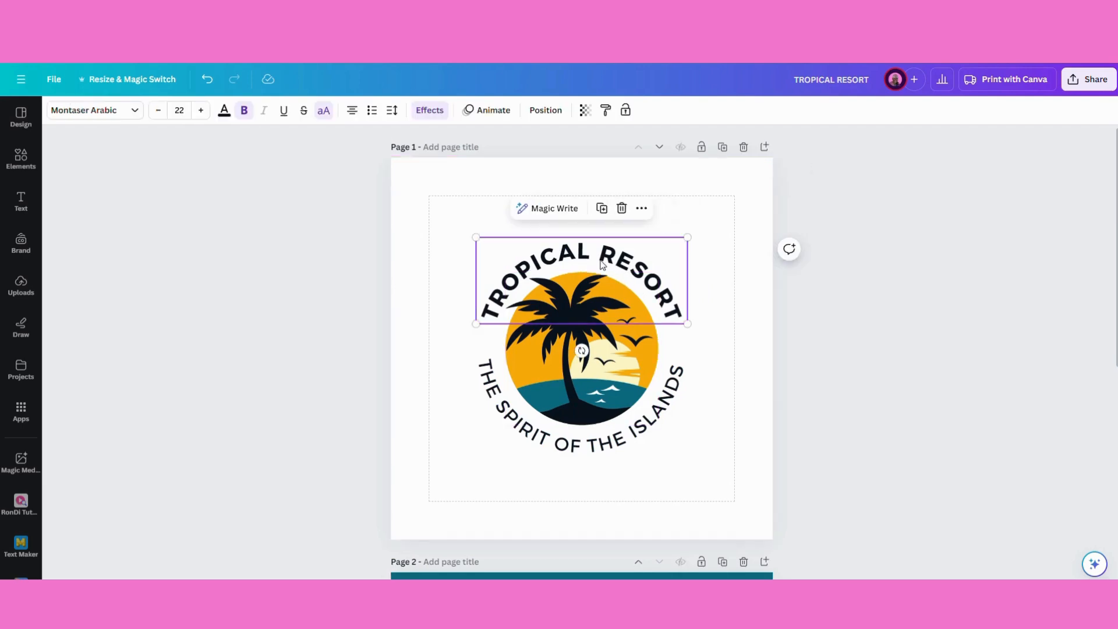
left_click(131, 113)
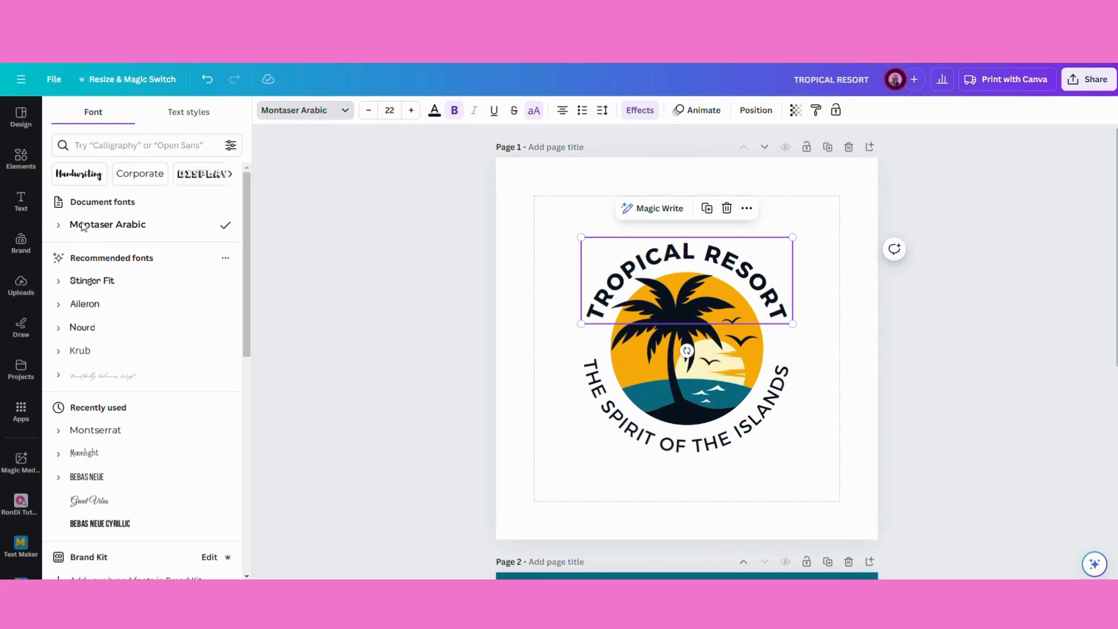
left_click(118, 145)
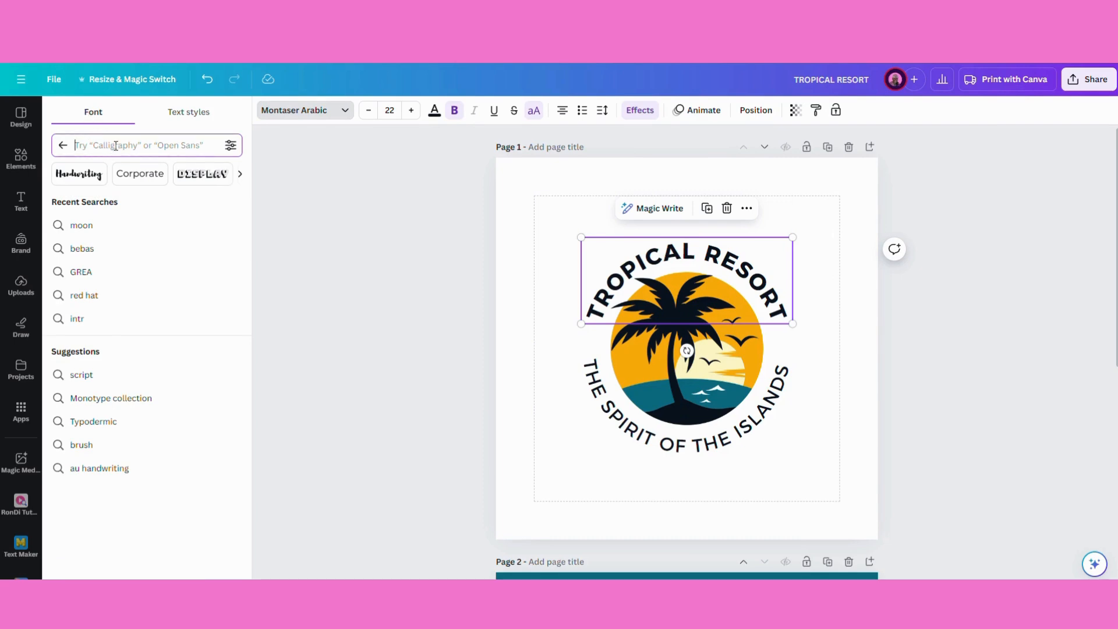
type("monst")
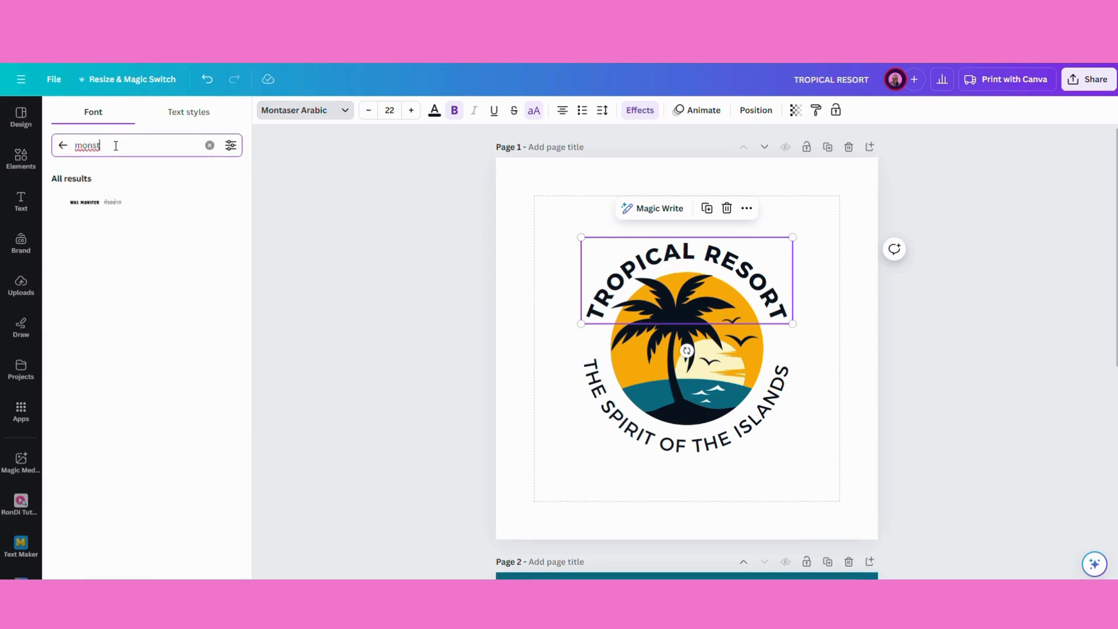
key("BackSpace")
key("BackSpace")
type("t")
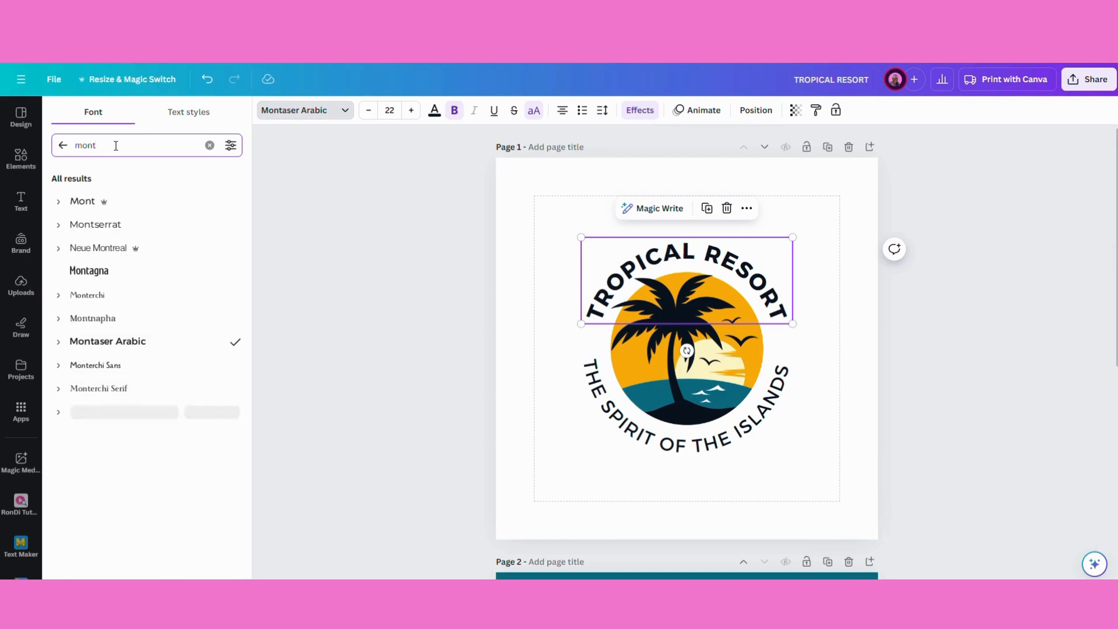
left_click(56, 229)
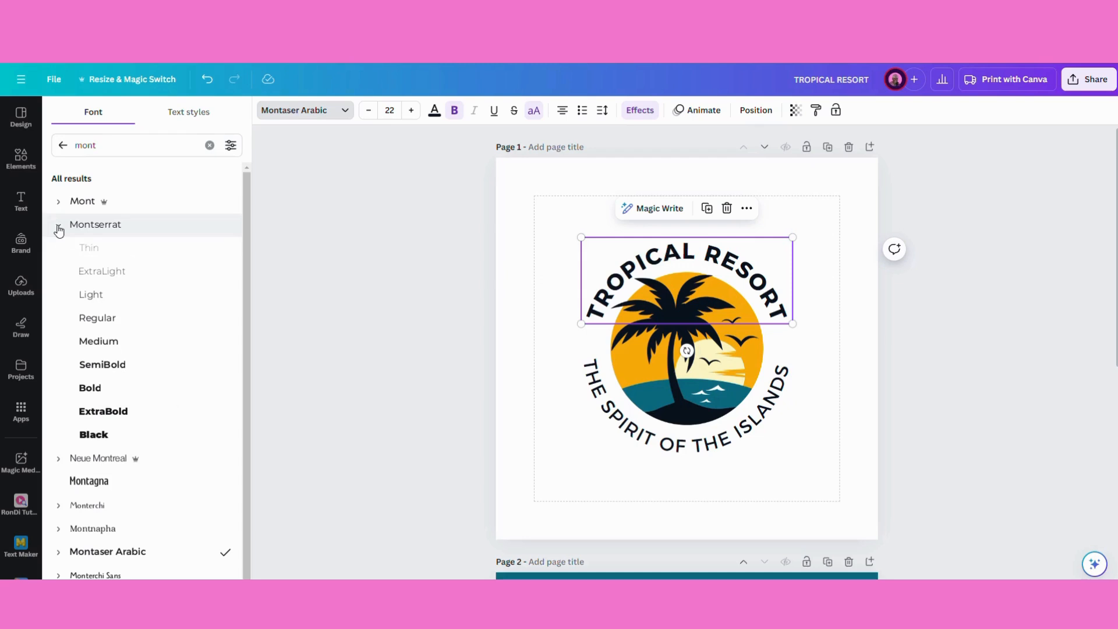
left_click(106, 389)
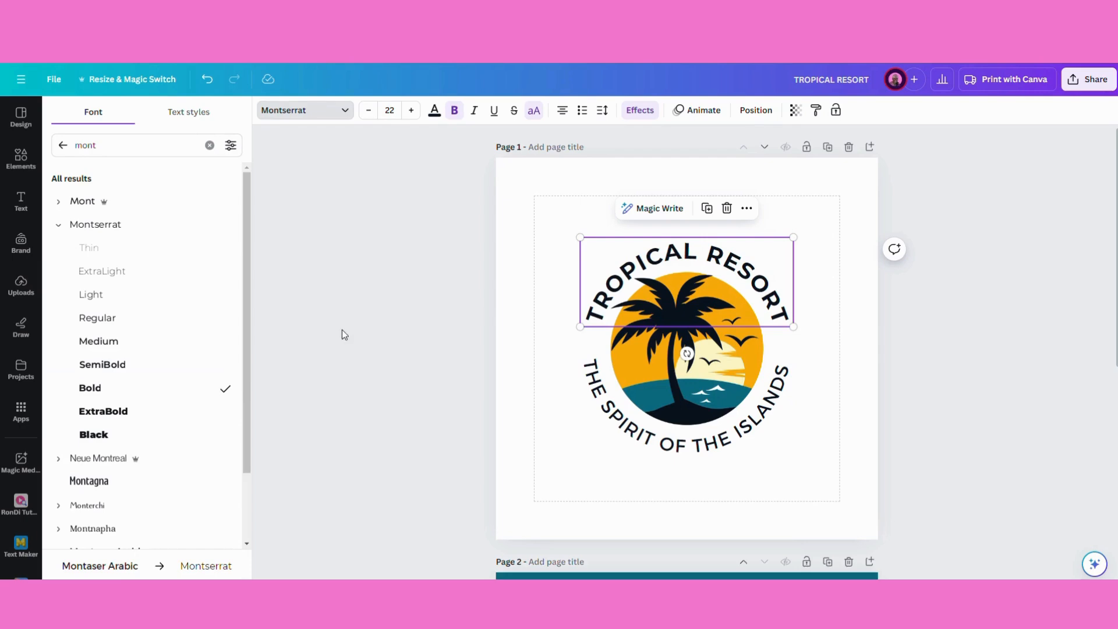
Replace the curved TROPICAL RESORT text on page 1 with IDALLAS TRAVELS
double_click(789, 324)
type("IDALLAS")
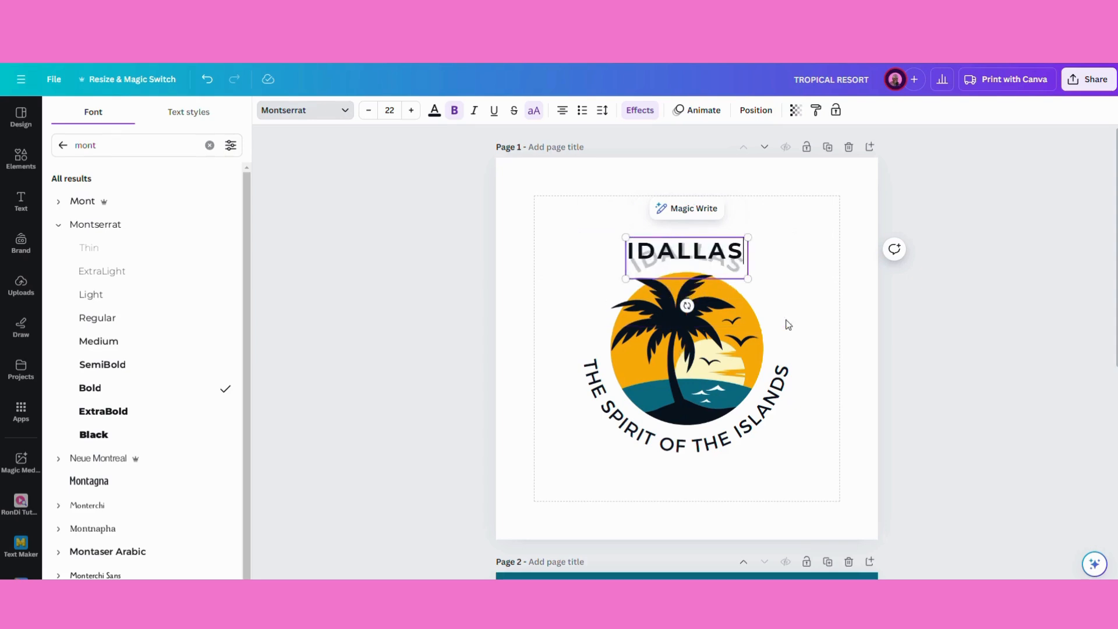
type(" TR")
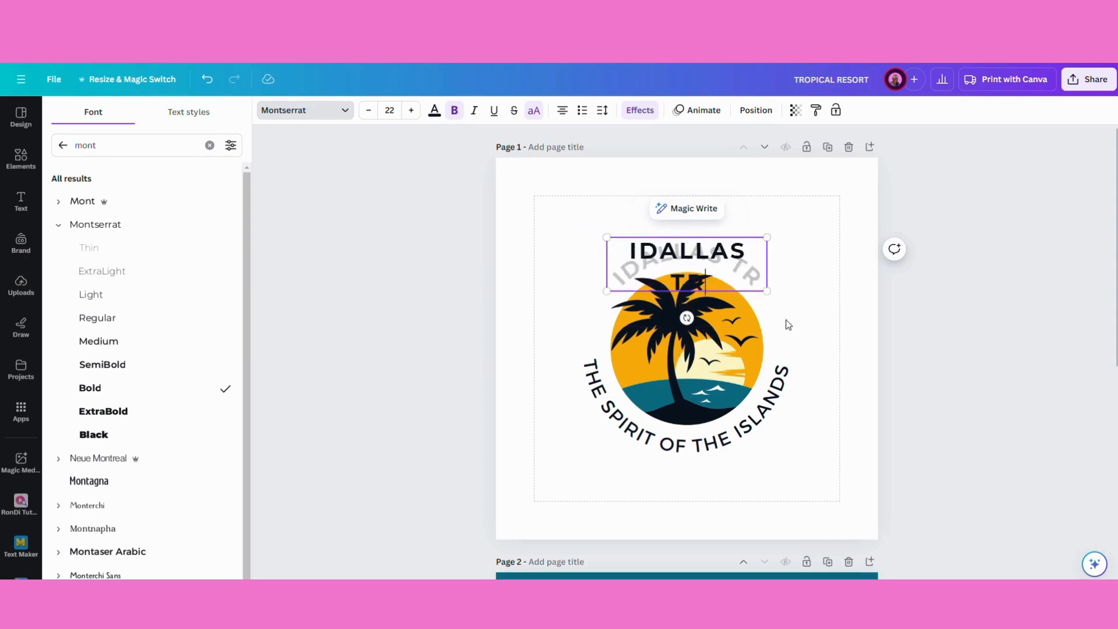
type("AVELS")
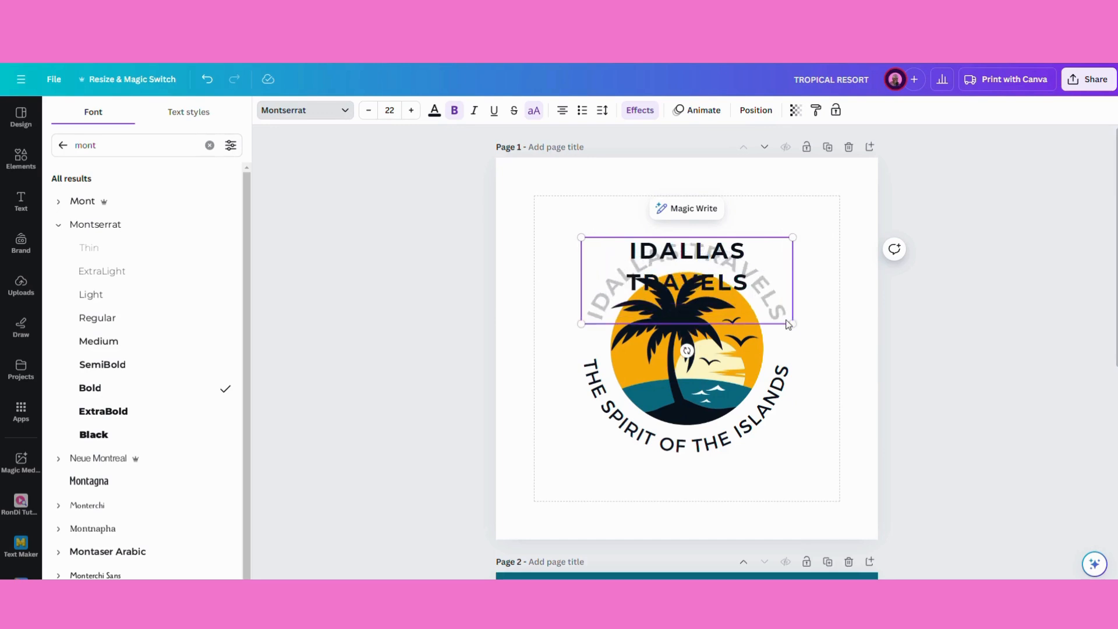
left_click(824, 489)
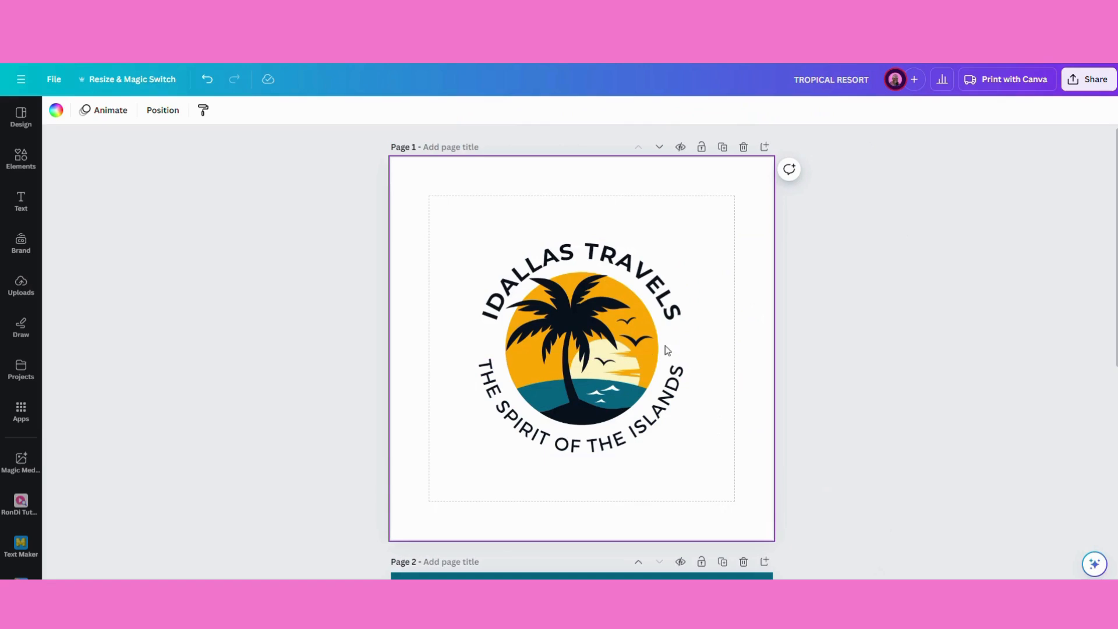
Title page 1 "idallastravels logo" and rename the design "iDallas Travels"
left_click(449, 146)
type("idallastravels logo")
left_click_drag(796, 82, 871, 84)
type("iDall")
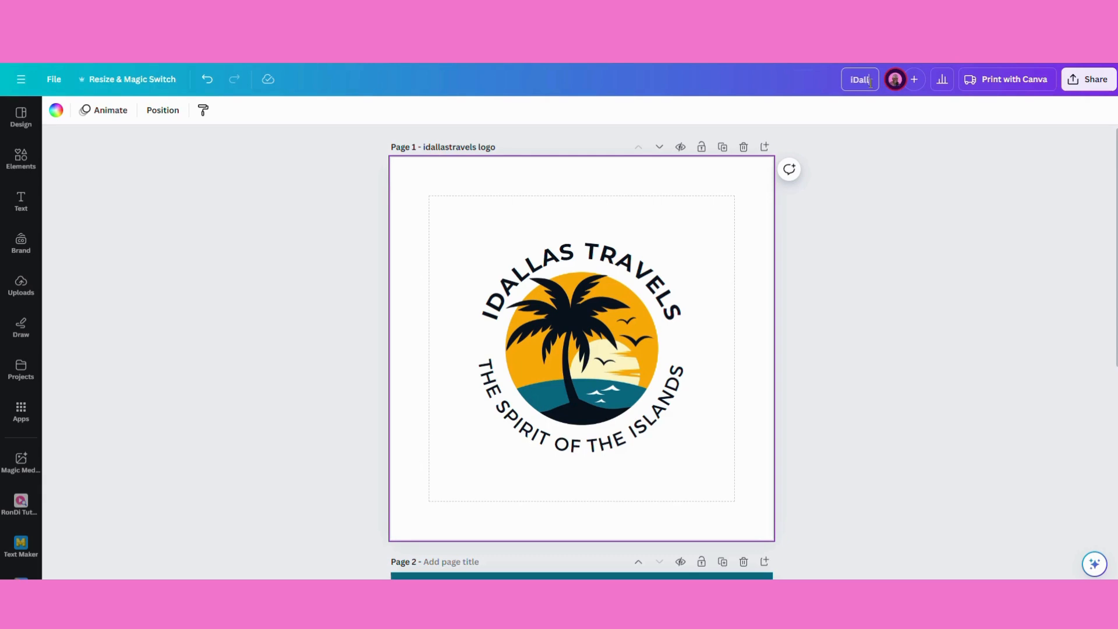
type("as Trv")
type("vels")
left_click(848, 307)
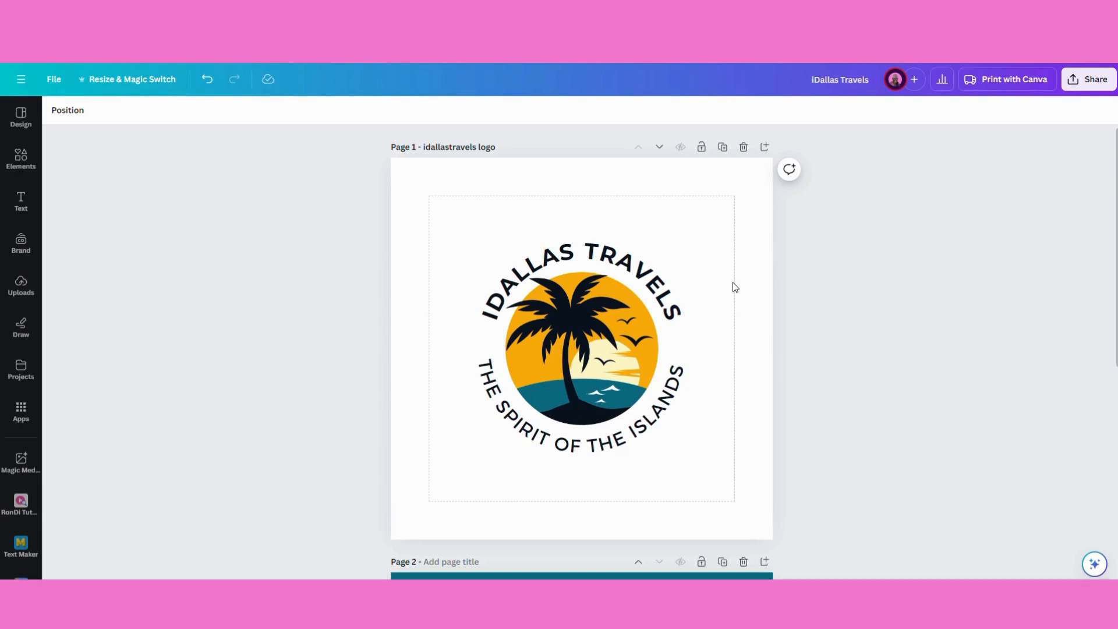
Give the curved IDALLAS TRAVELS text a custom dark teal color, #004257
left_click(623, 260)
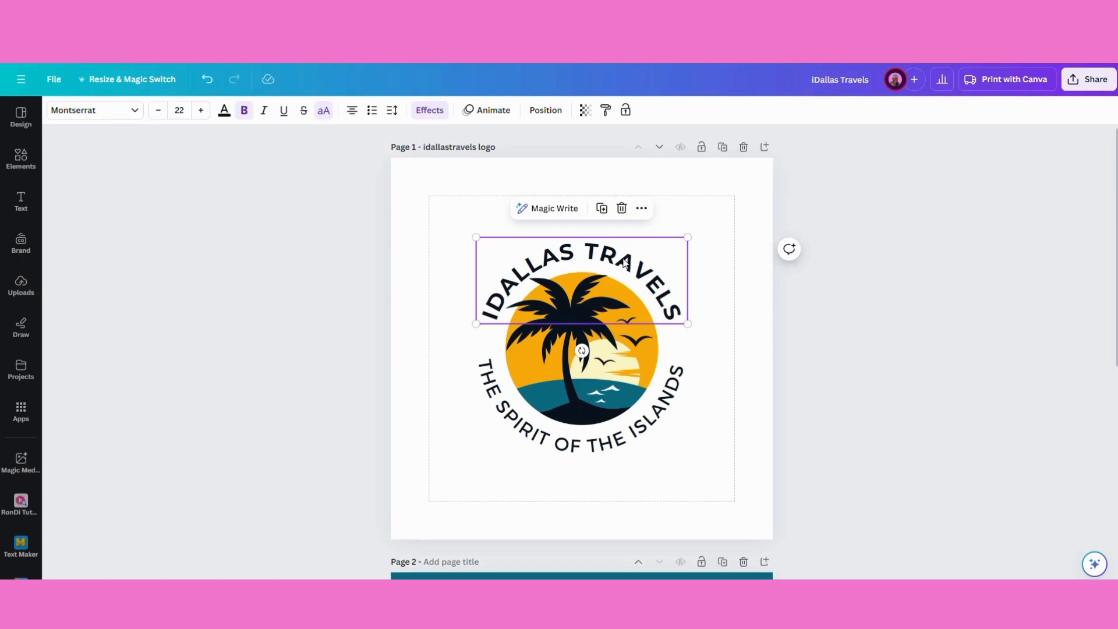
left_click(223, 110)
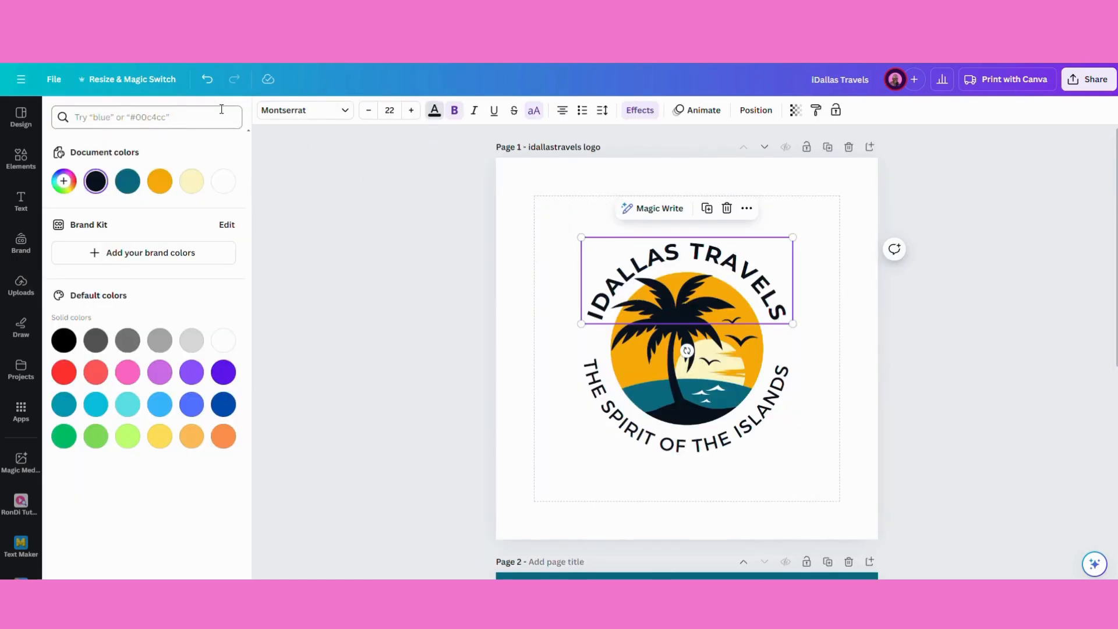
left_click(63, 181)
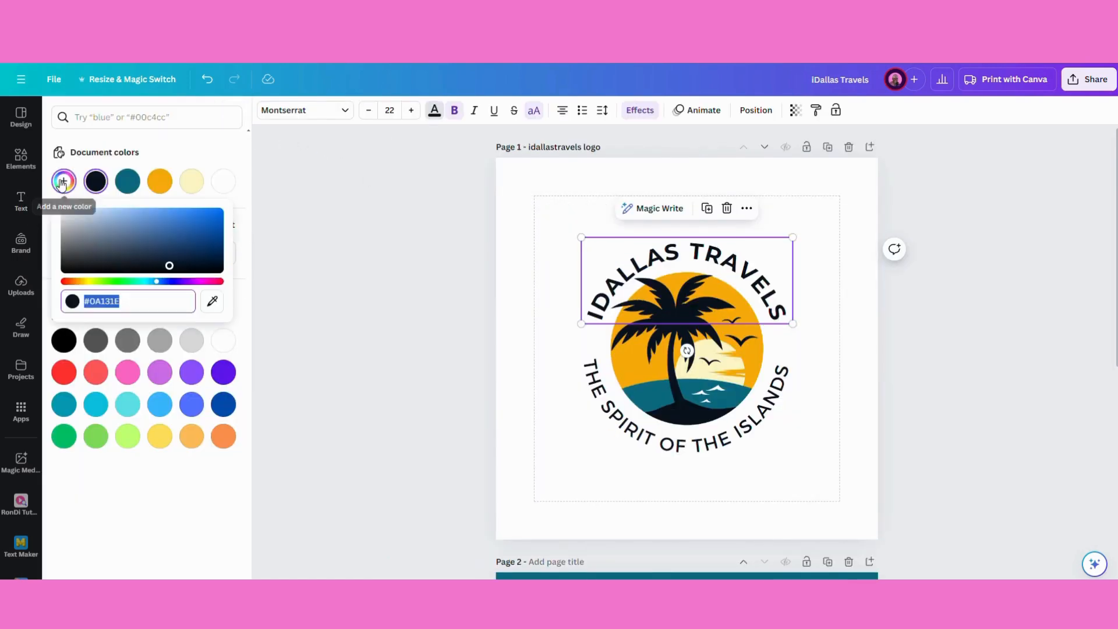
left_click(149, 282)
left_click_drag(170, 265, 228, 257)
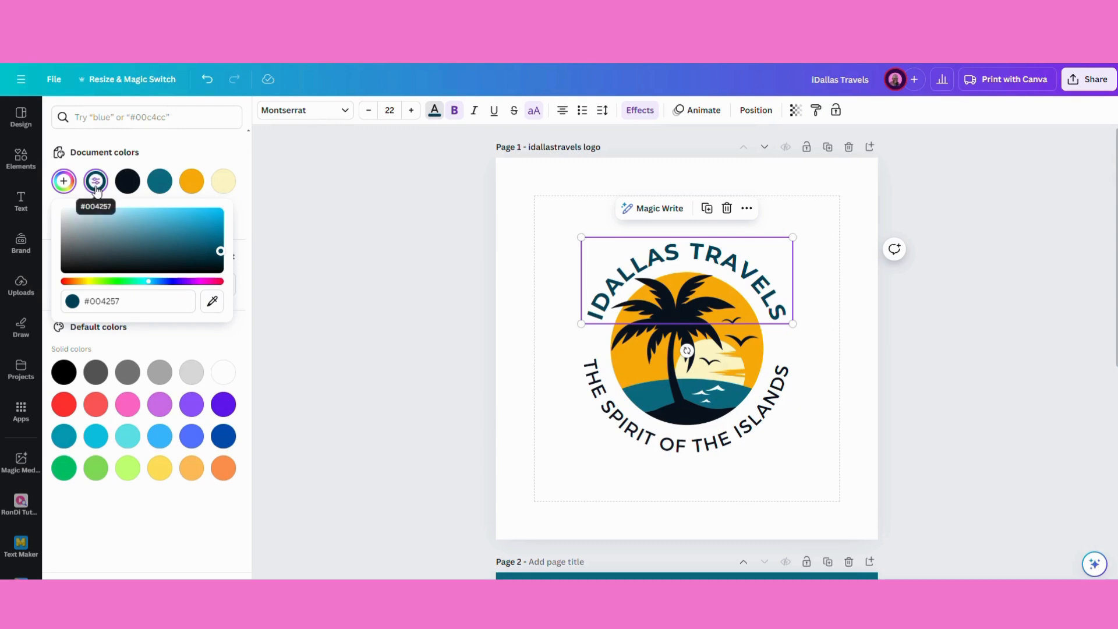
Copy the hex code #004257, and sample the light grey area beside the page as the IDALLAS TRAVELS text color
left_click(134, 307)
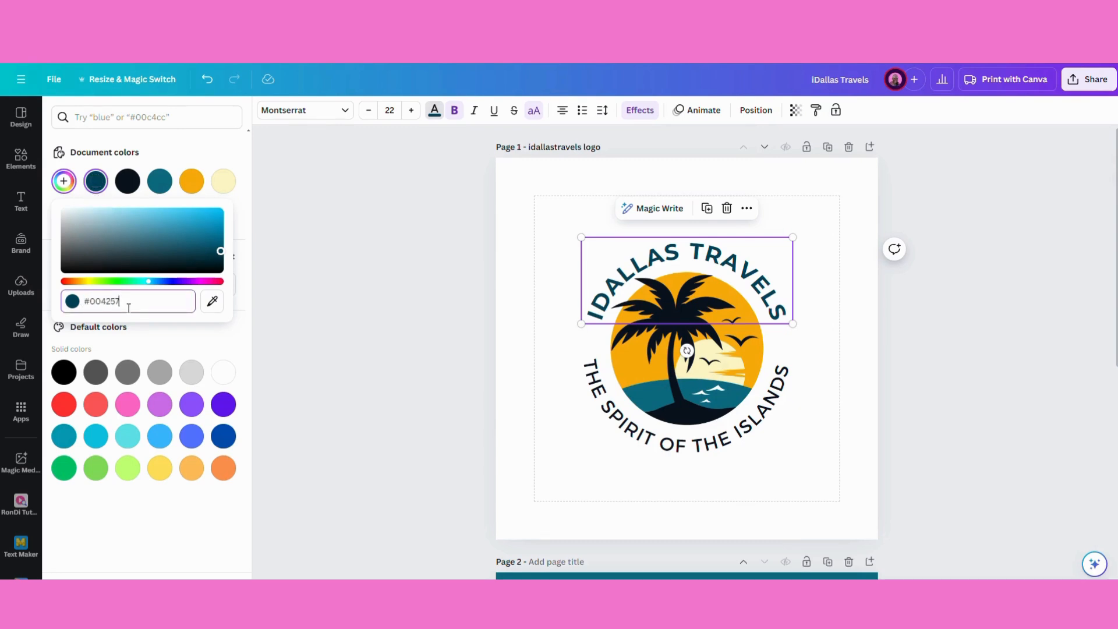
left_click_drag(128, 304, 81, 307)
right_click(103, 298)
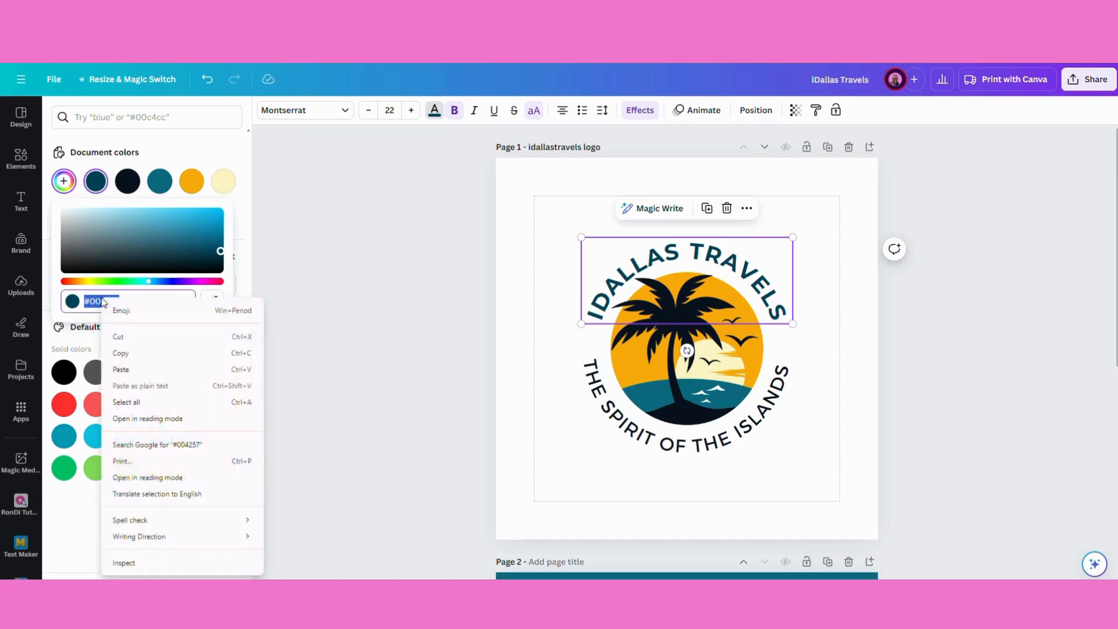
left_click(144, 353)
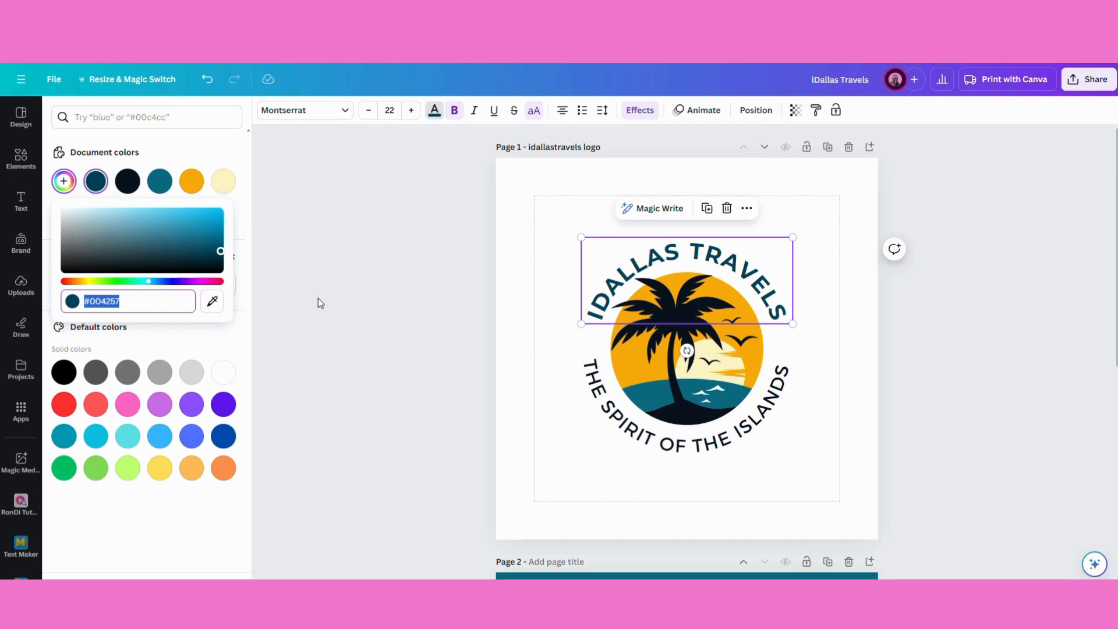
left_click(214, 302)
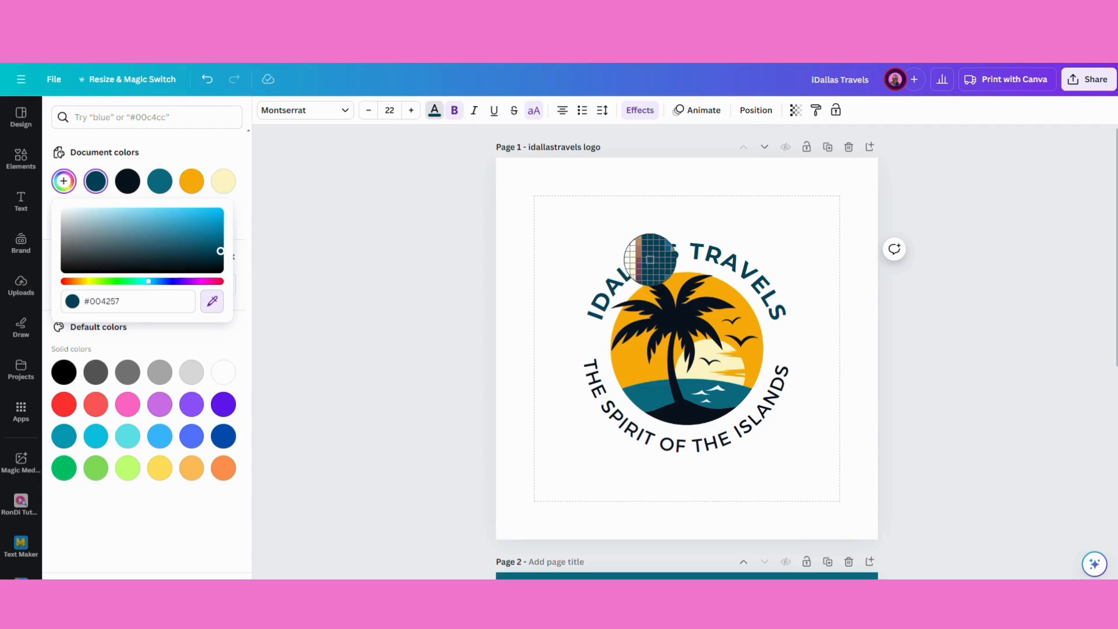
left_click(295, 295)
Delete the round palm tree and sunset image from the middle of the page 1 logo
left_click(702, 358)
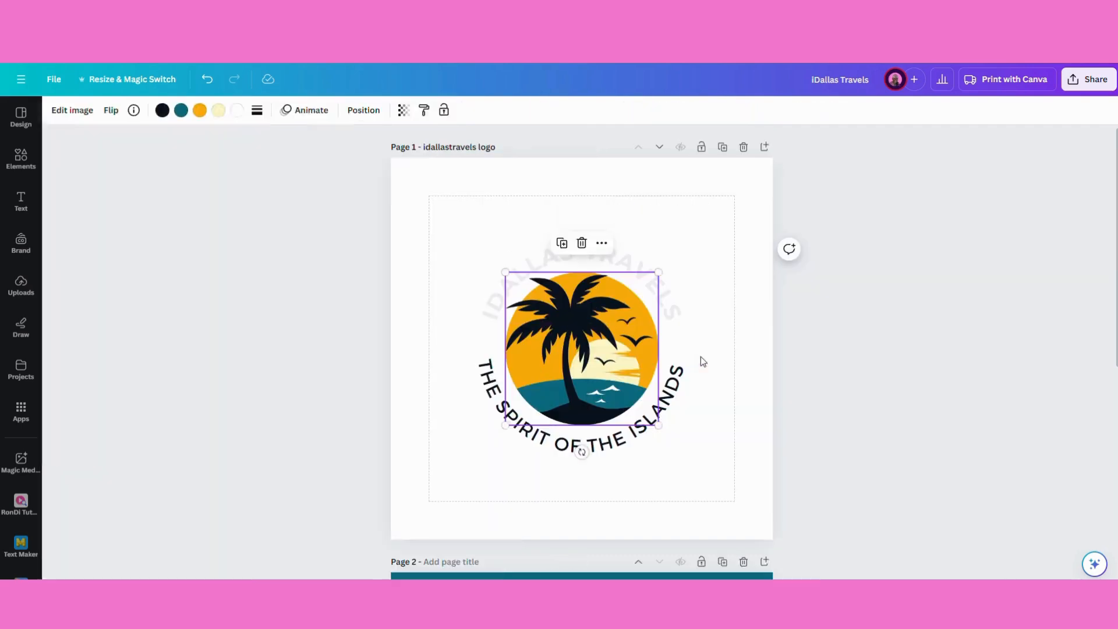
left_click(582, 245)
left_click(587, 358)
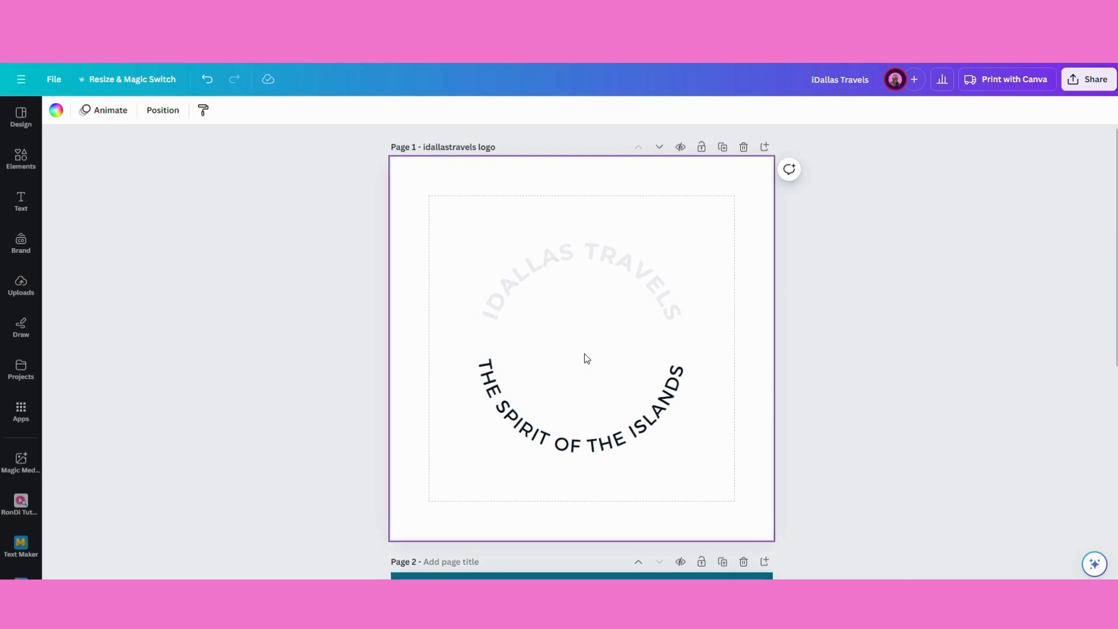
Search the elements library for "travel"
left_click(21, 157)
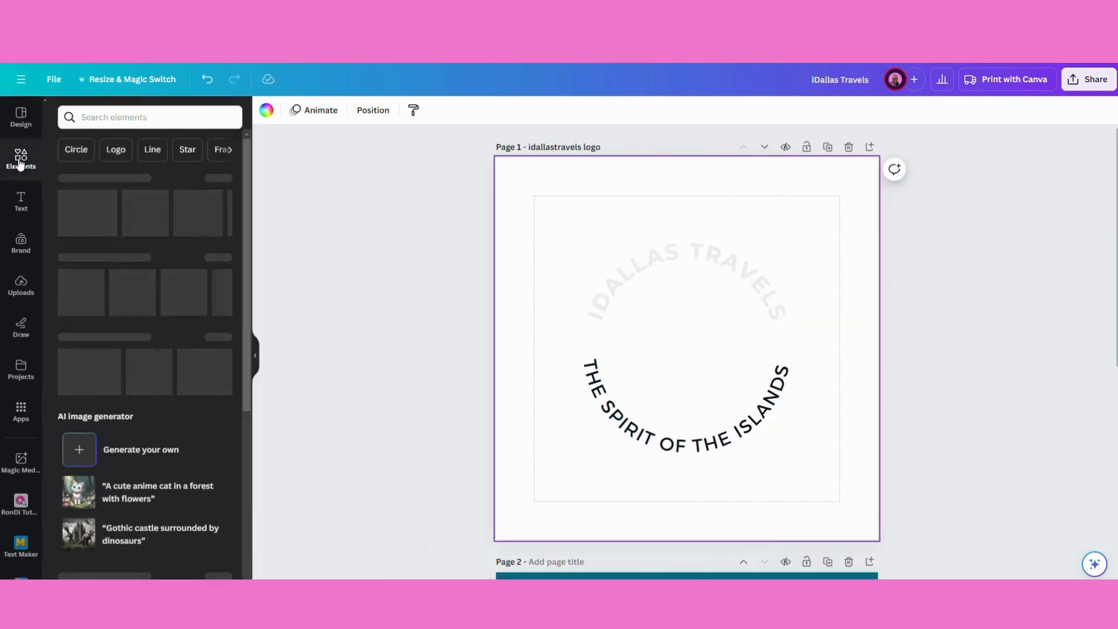
left_click(166, 122)
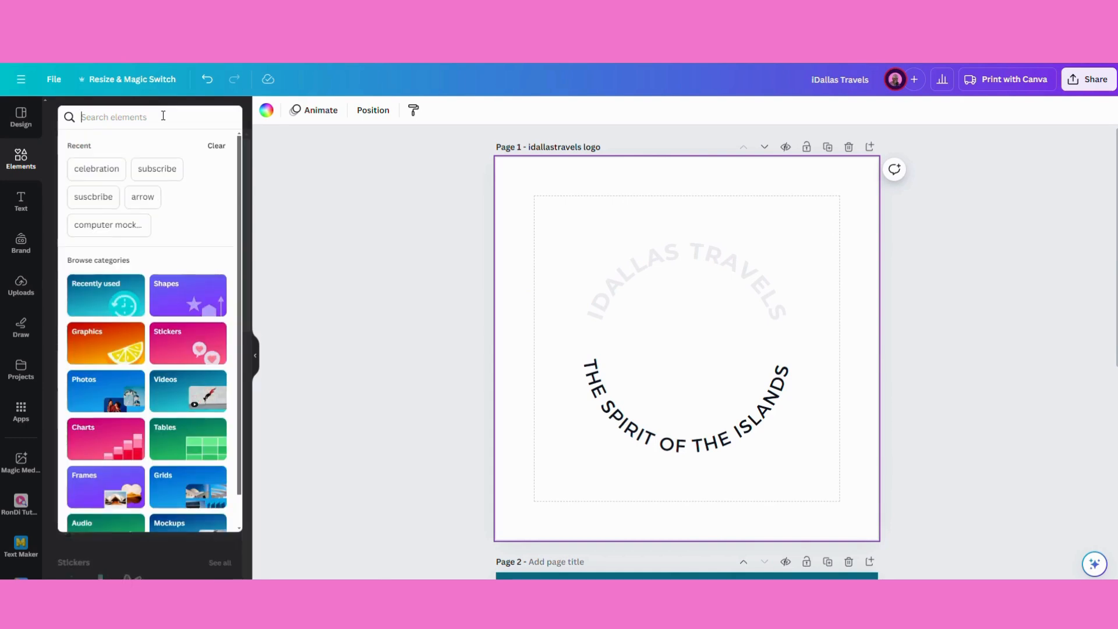
type("oce")
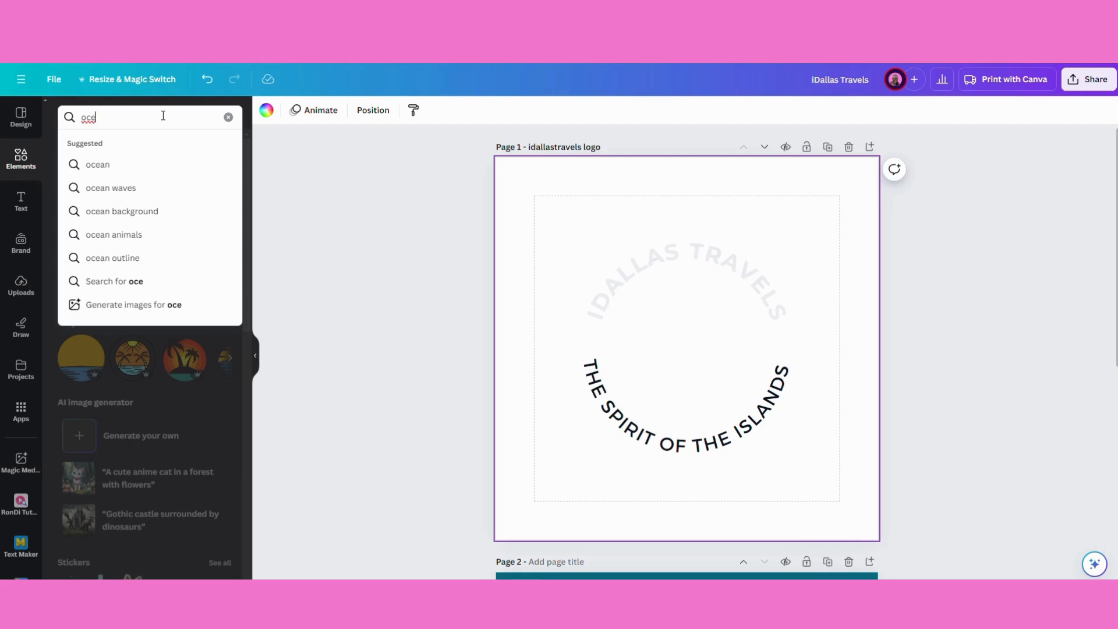
key("BackSpace")
key("BackSpace")
key("BackSpace")
type("vat")
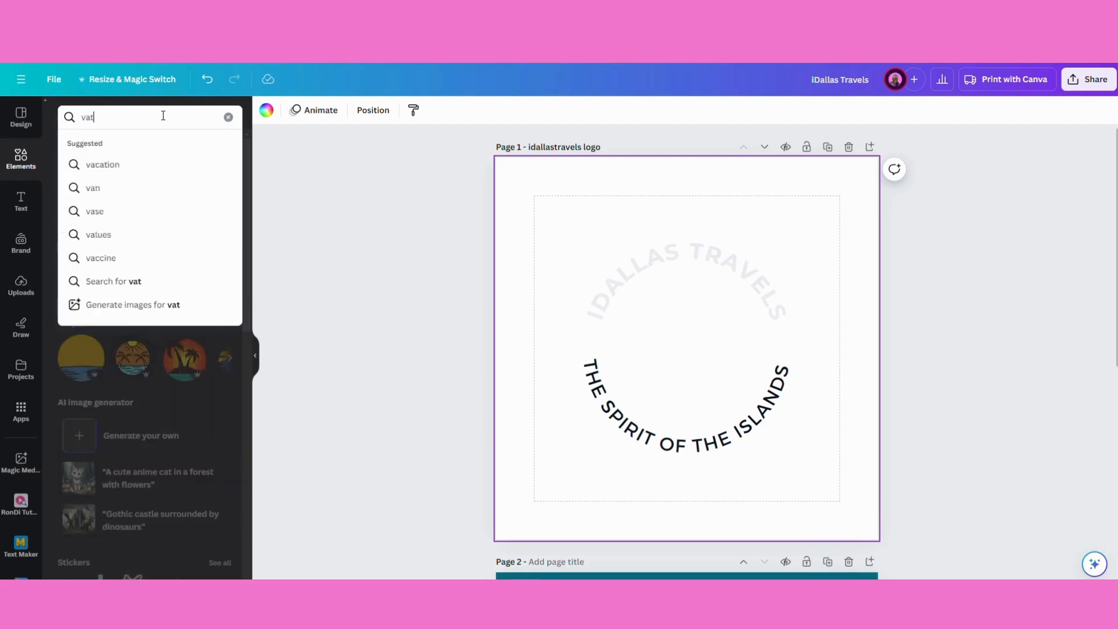
key("BackSpace")
key("BackSpace")
type("tr")
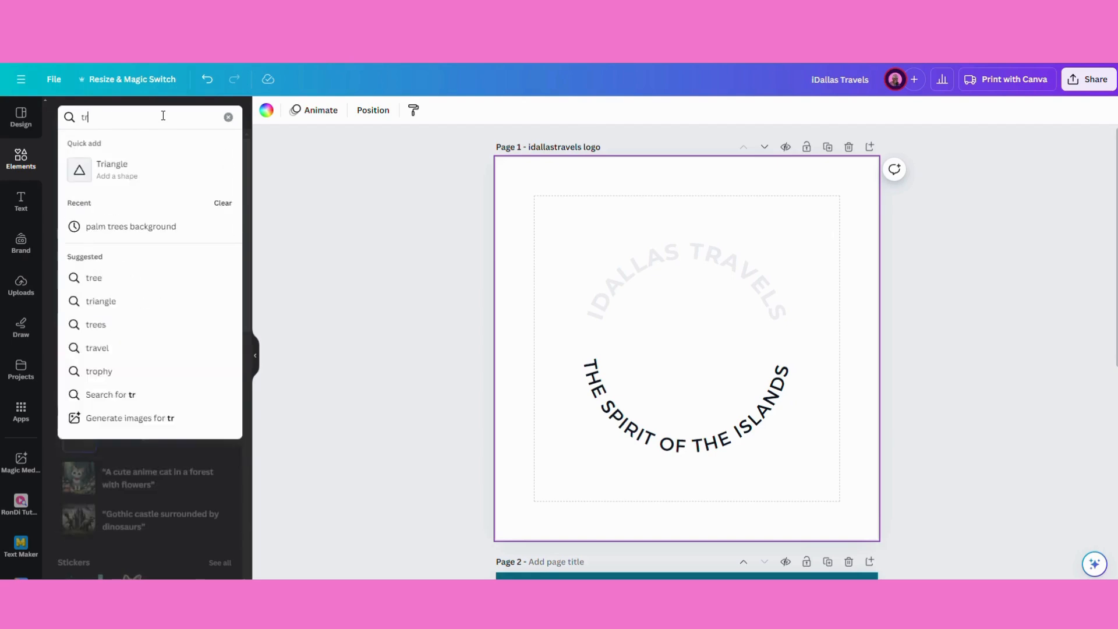
type("avel")
key("Return")
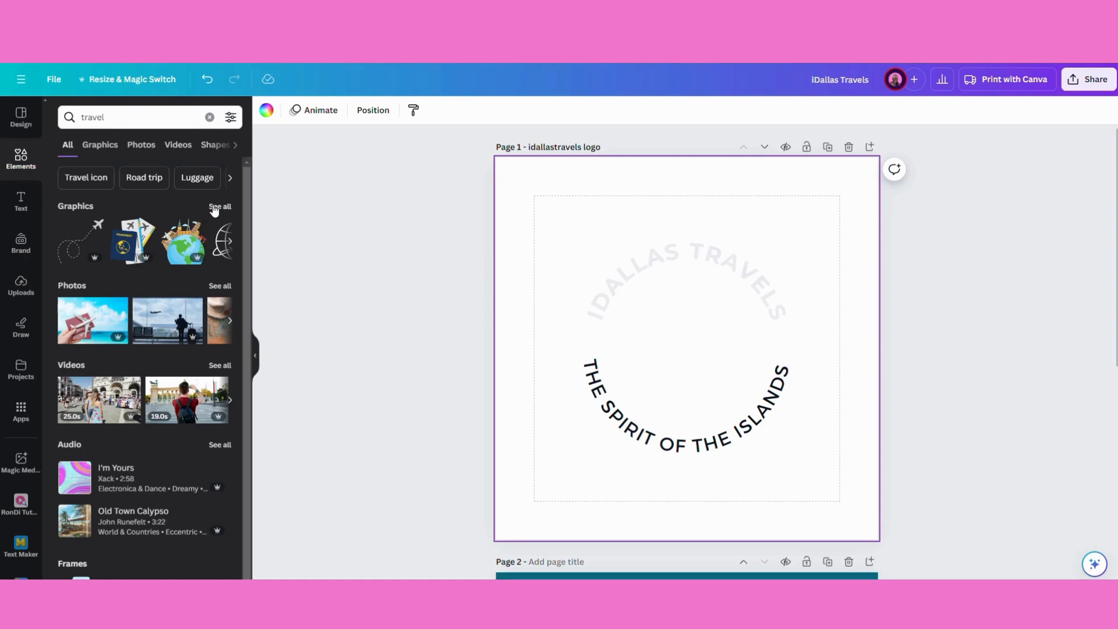
Add the Travel Time signpost from all the travel graphics, shrink it and centre it between the two curved texts
left_click(216, 208)
scroll(169, 321, "down", 3)
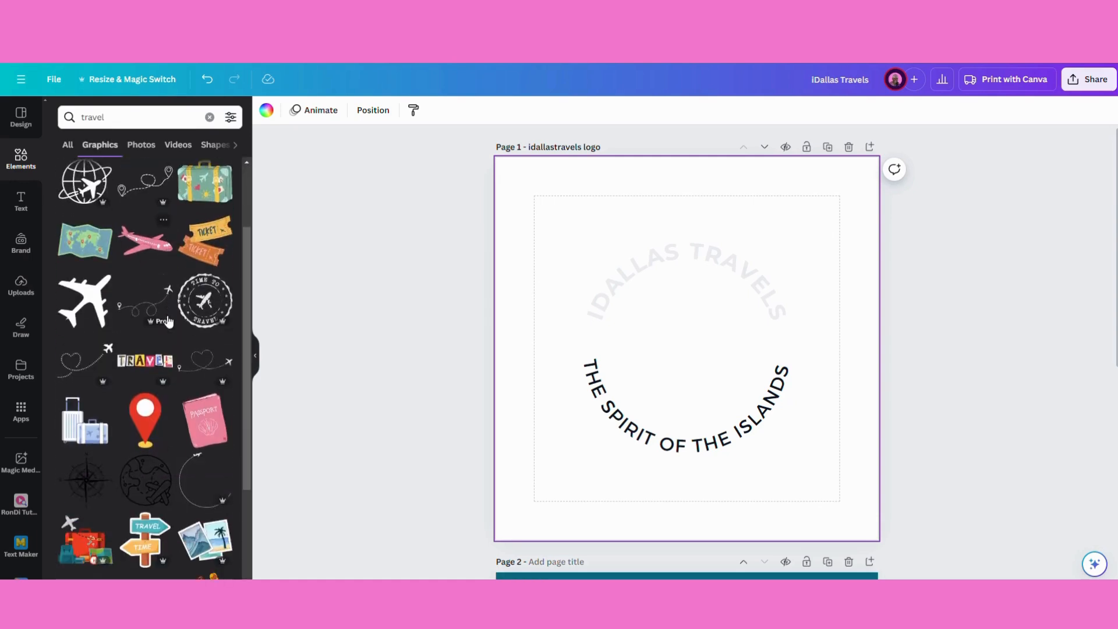
scroll(168, 321, "down", 5)
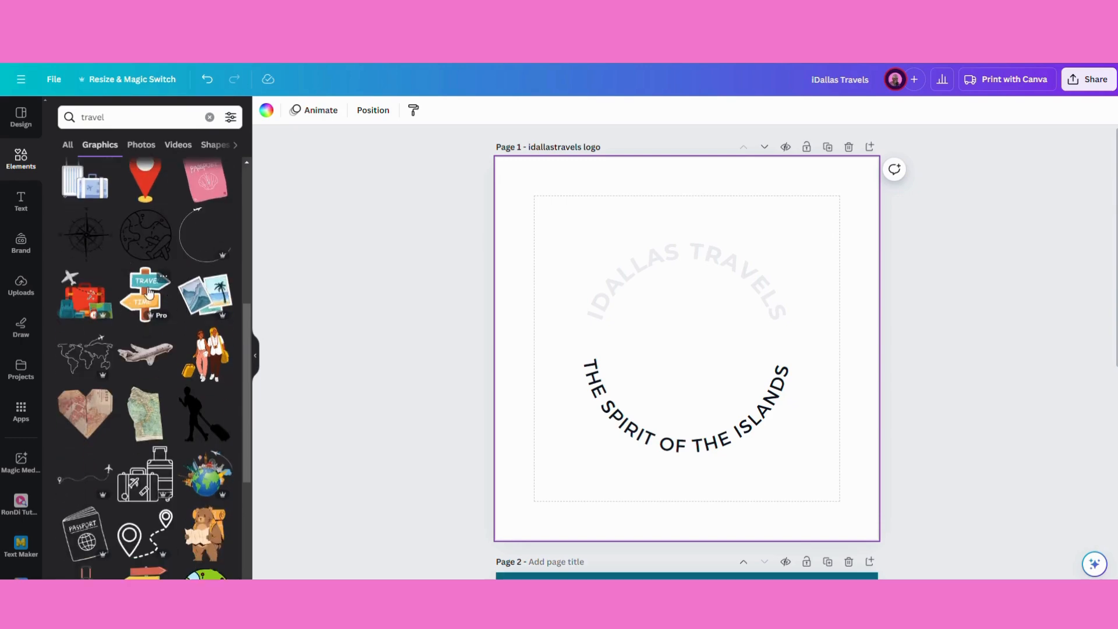
left_click(149, 292)
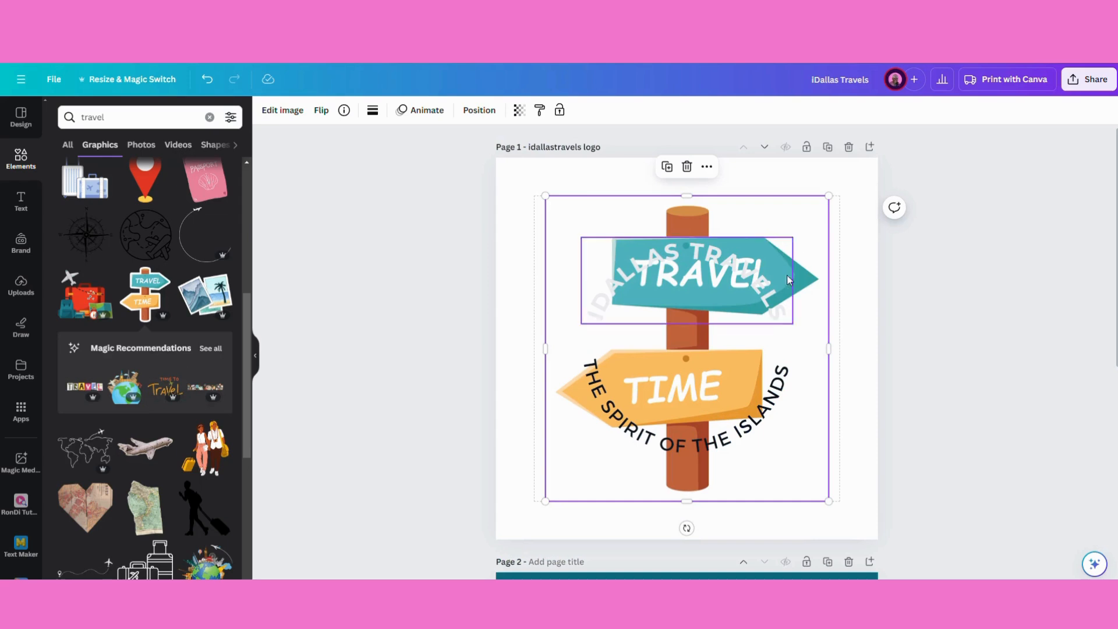
left_click_drag(829, 501, 634, 289)
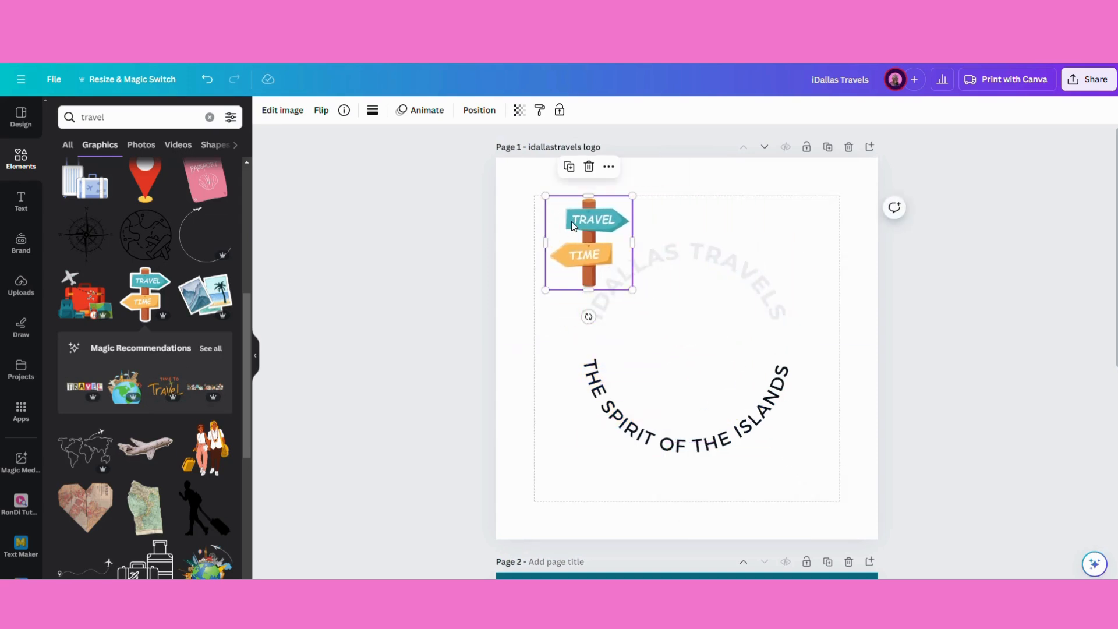
left_click_drag(575, 229, 673, 329)
Recolor the curved IDALLAS TRAVELS text with the teal from the document colors
left_click(613, 284)
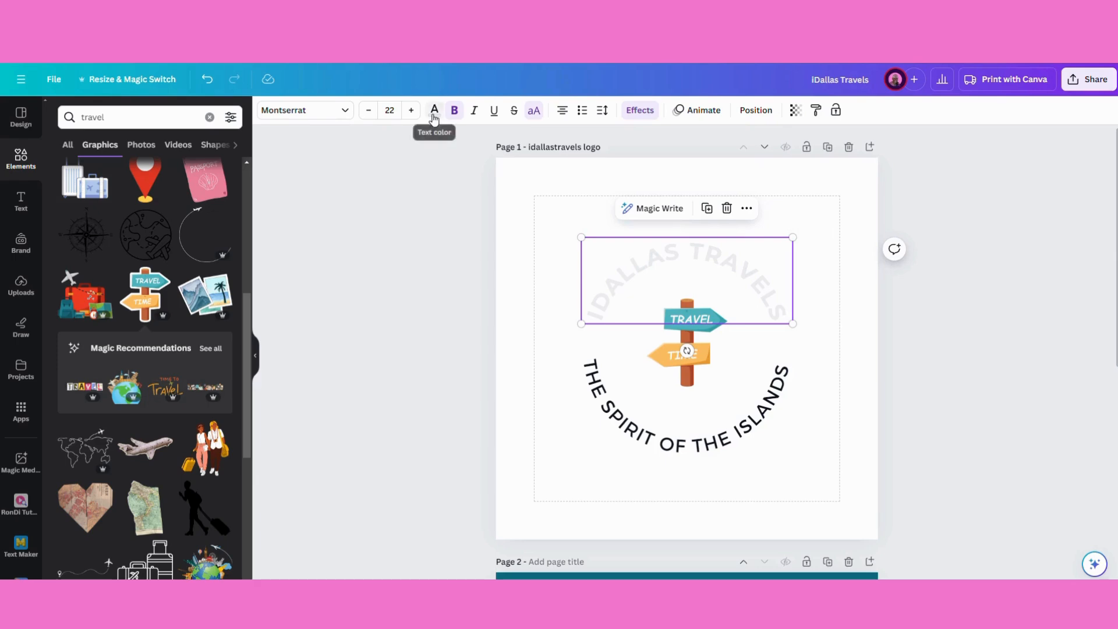
left_click(435, 110)
left_click(95, 181)
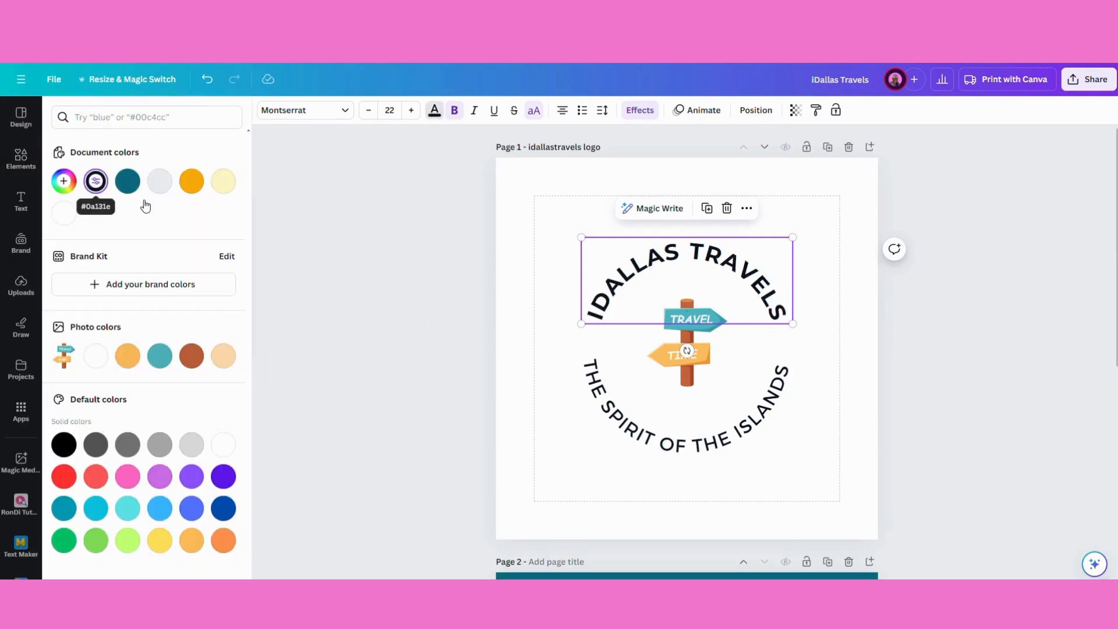
left_click(121, 186)
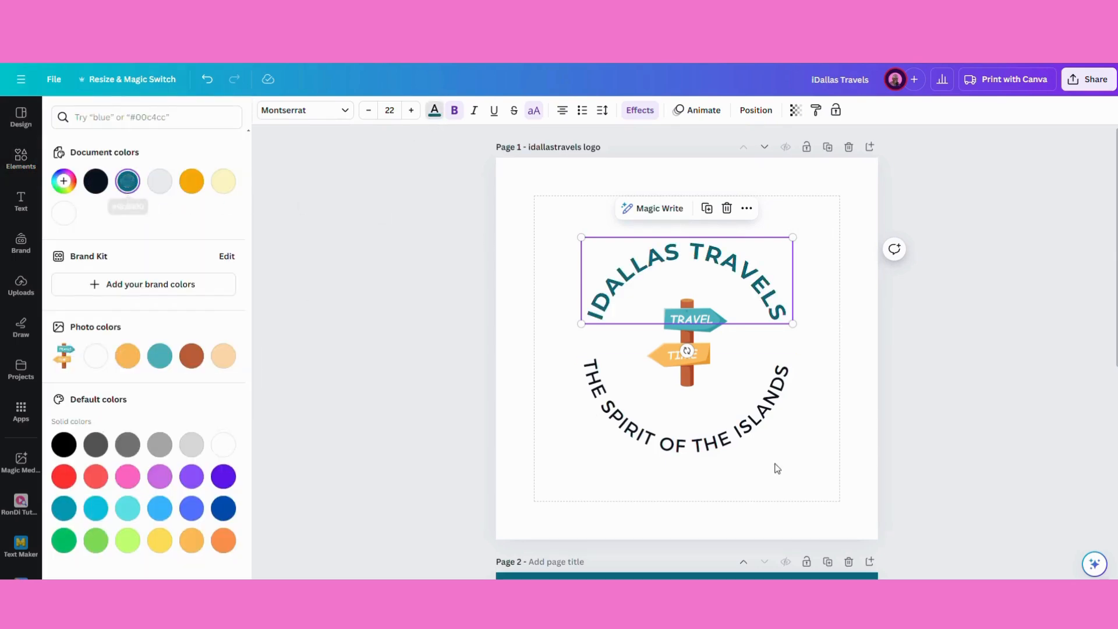
left_click(802, 466)
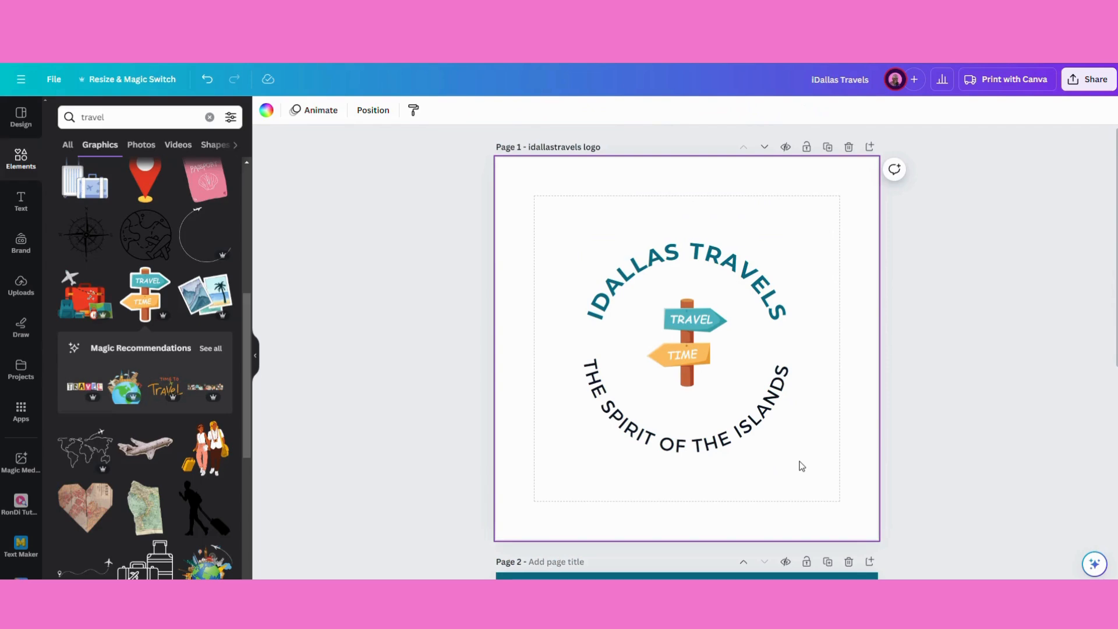
Replace the curved tagline THE SPIRIT OF THE ISLANDS on page 1 with "TRAVEL MORE | PAY LESS"
left_click(733, 443)
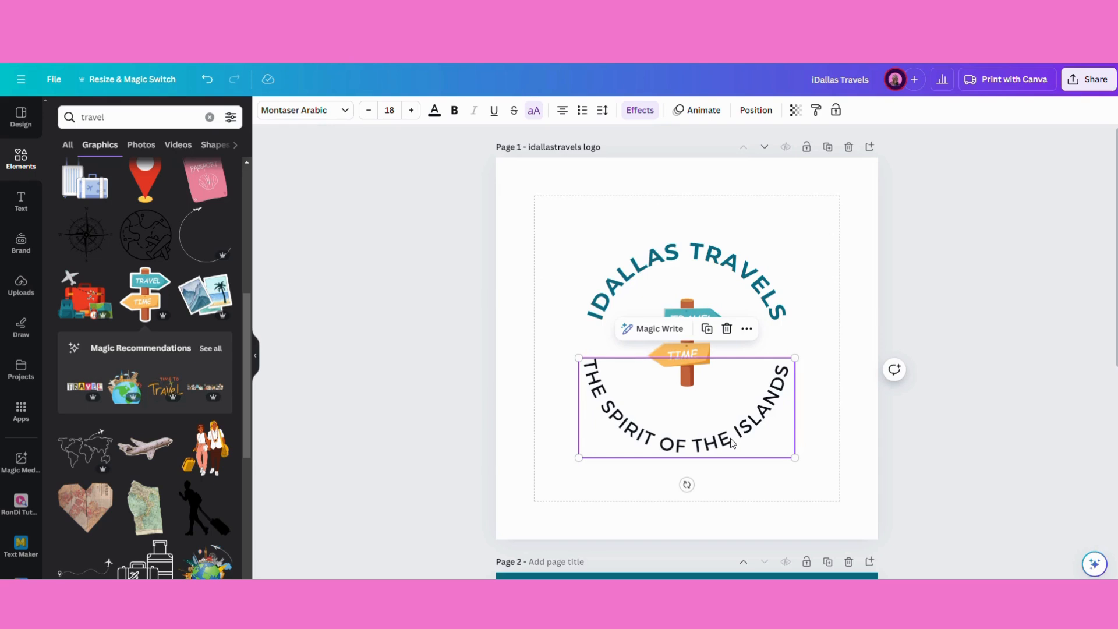
left_click(732, 441)
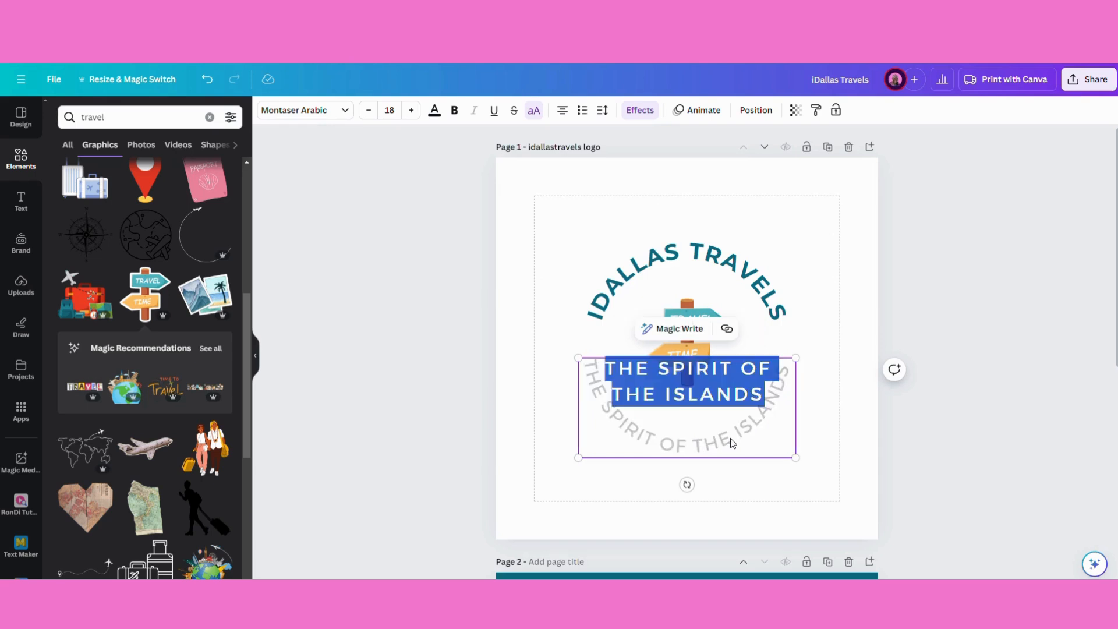
type("TRAV")
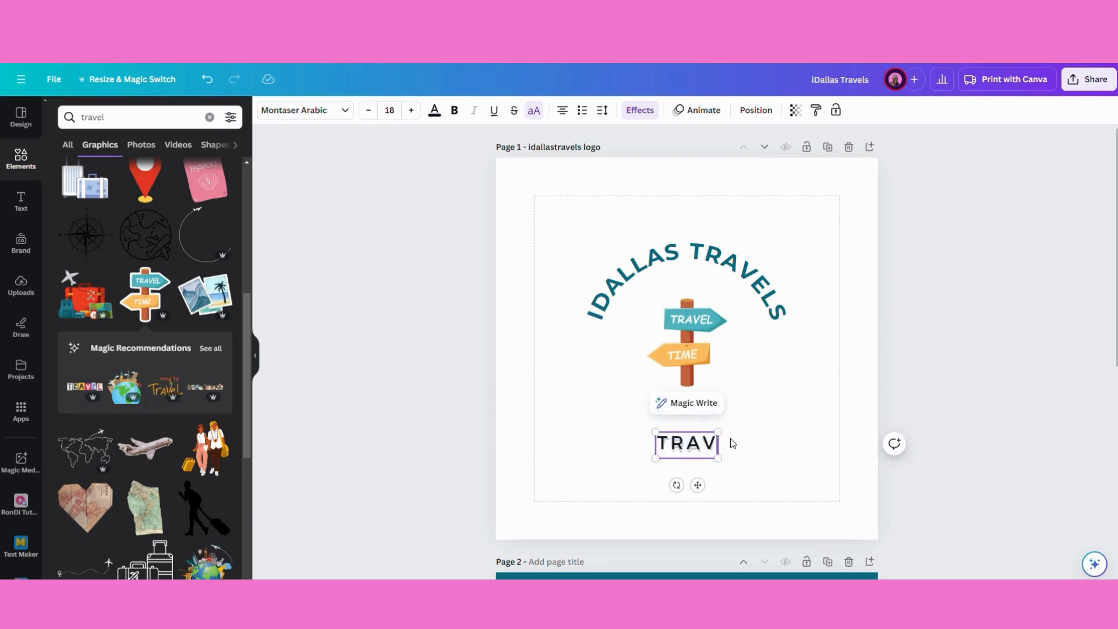
type("EL MORE")
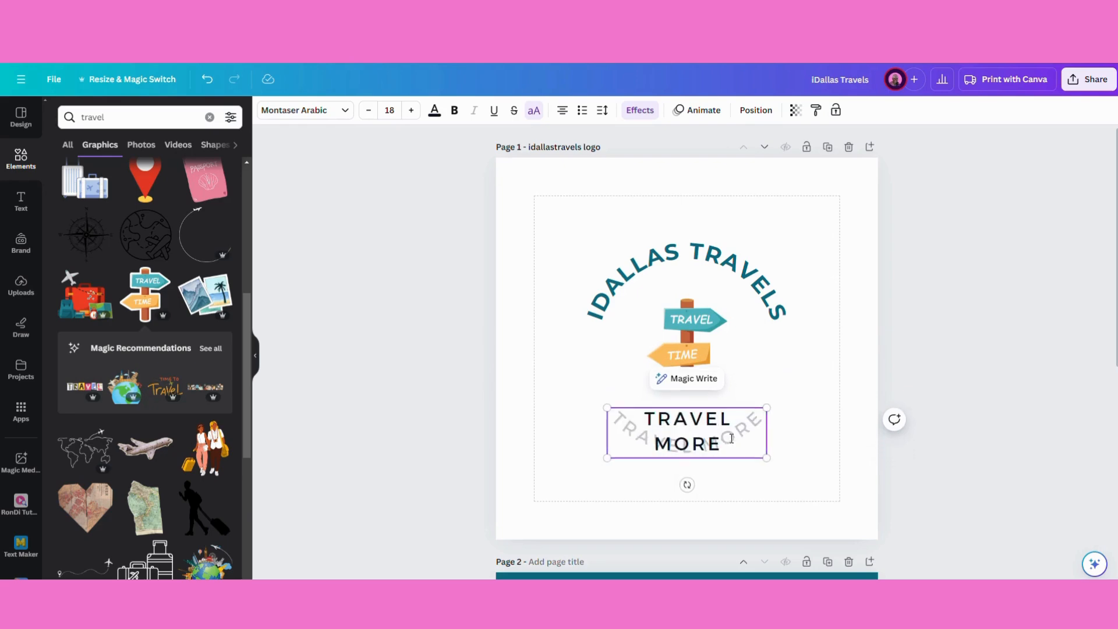
type(" | PA")
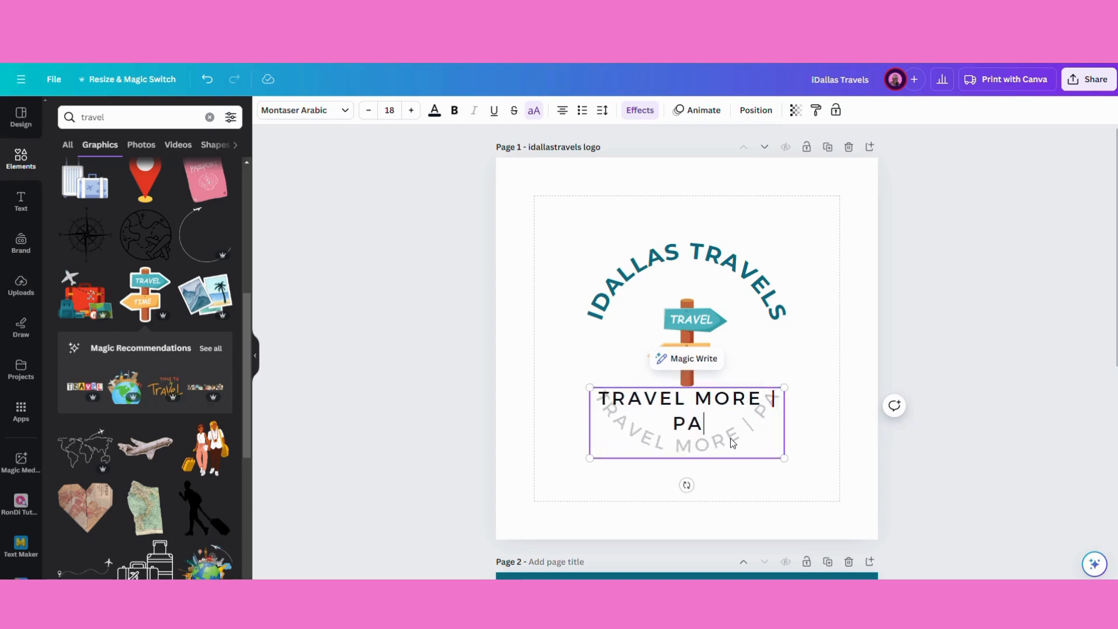
type("Y LEE")
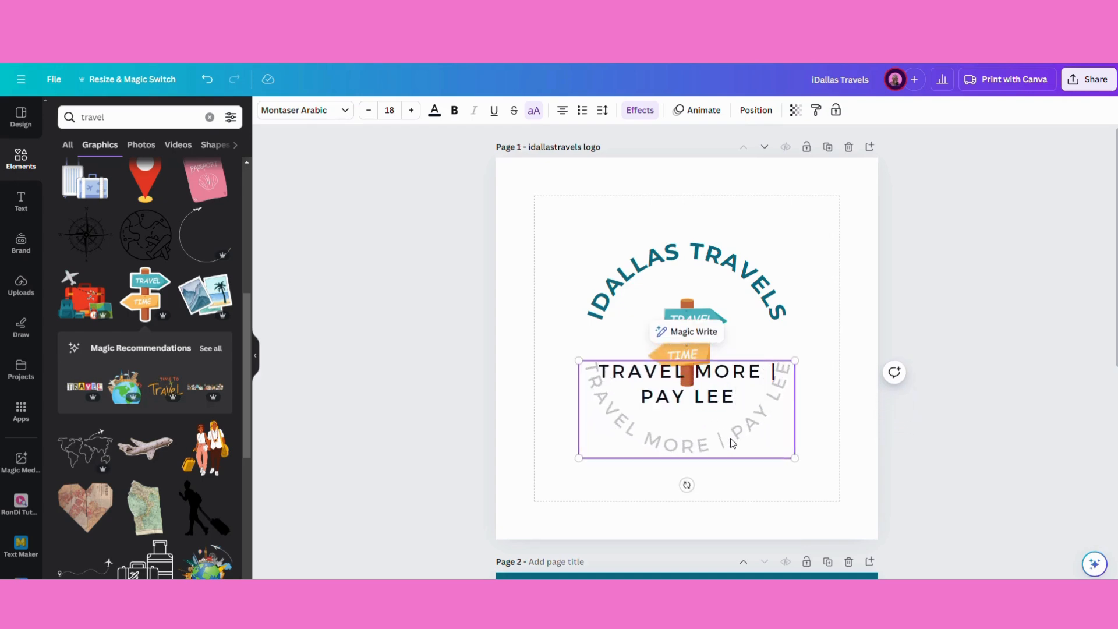
key("BackSpace")
type("SS")
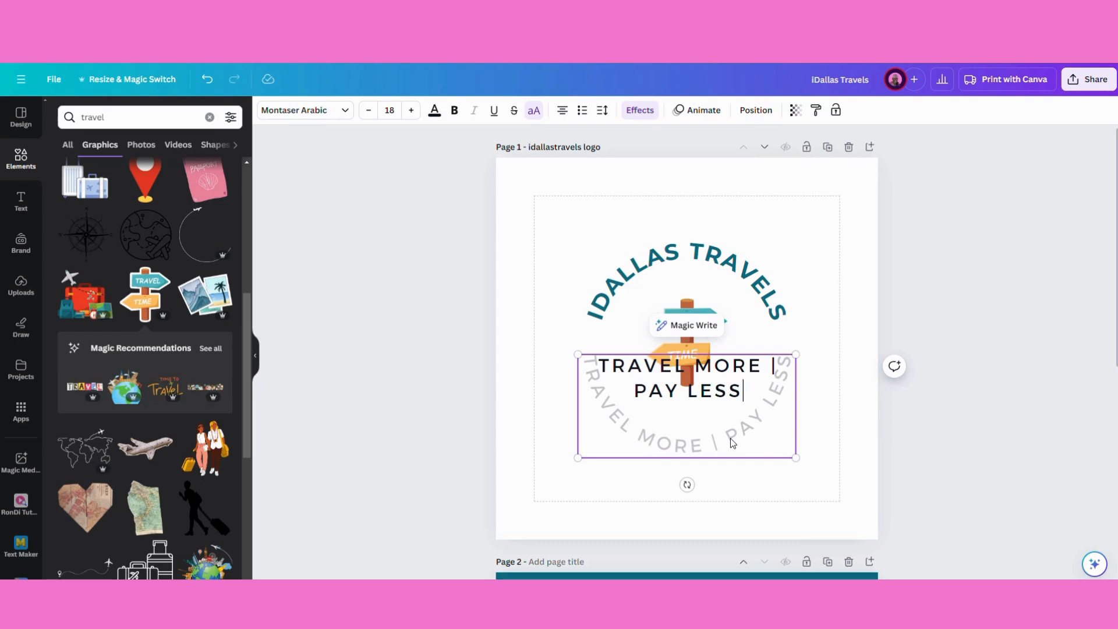
left_click(805, 485)
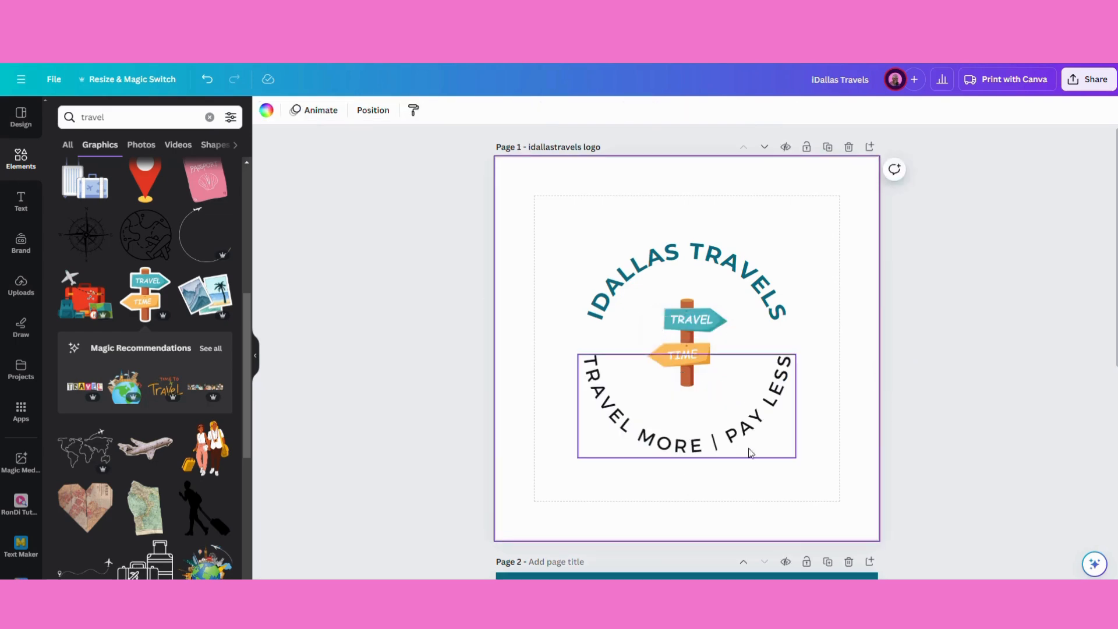
Set the curved TRAVEL MORE | PAY LESS tagline in the Montserrat Bold font
left_click(747, 431)
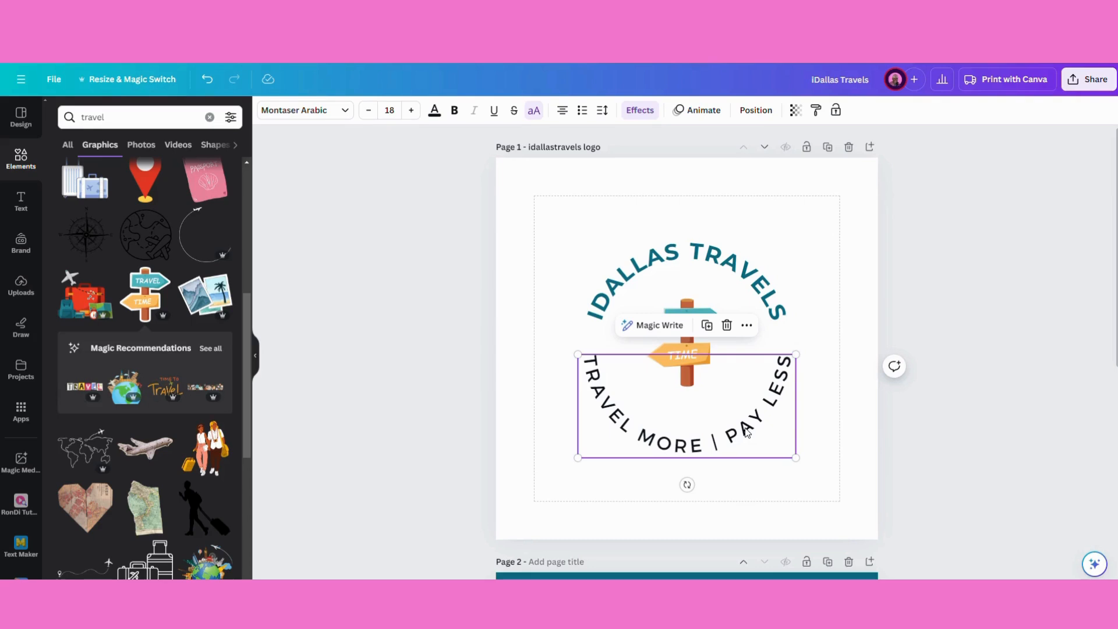
left_click(344, 111)
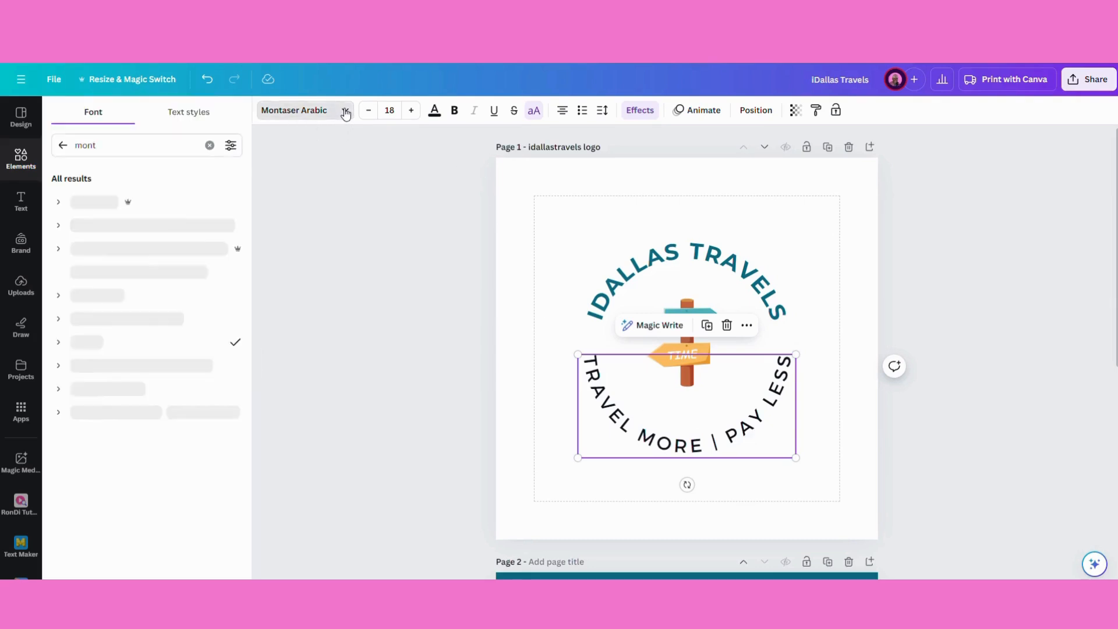
left_click(59, 228)
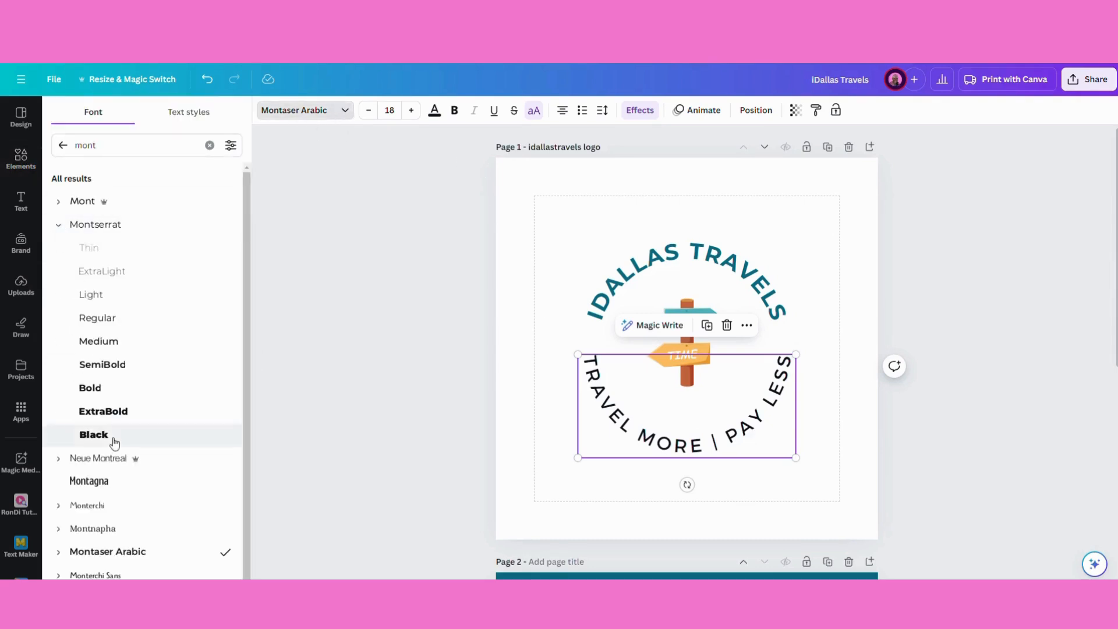
left_click(93, 389)
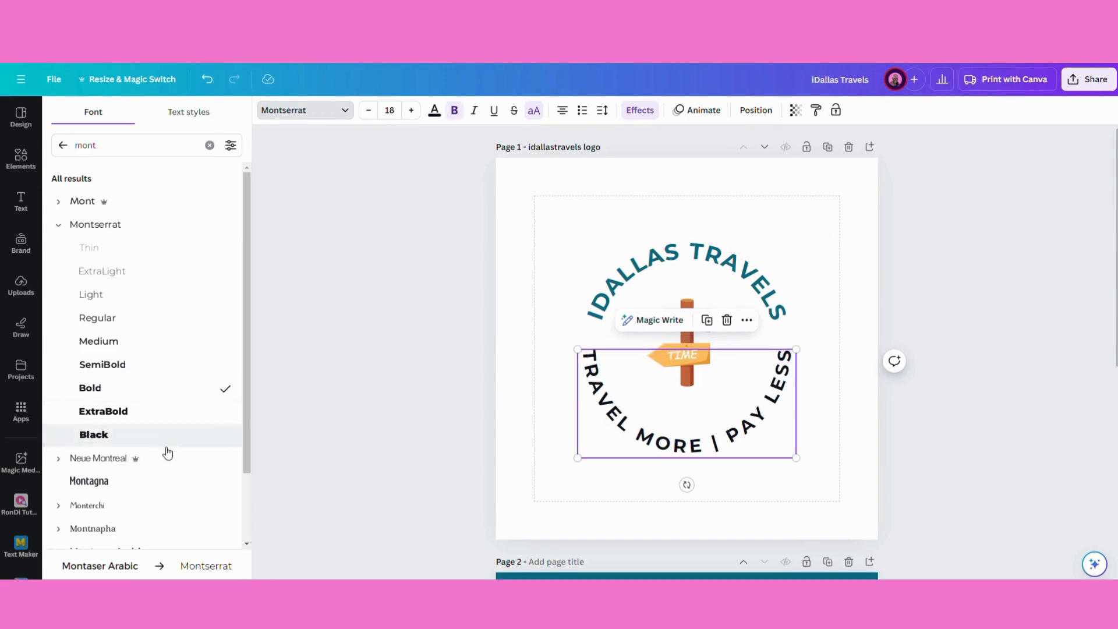
key("Escape")
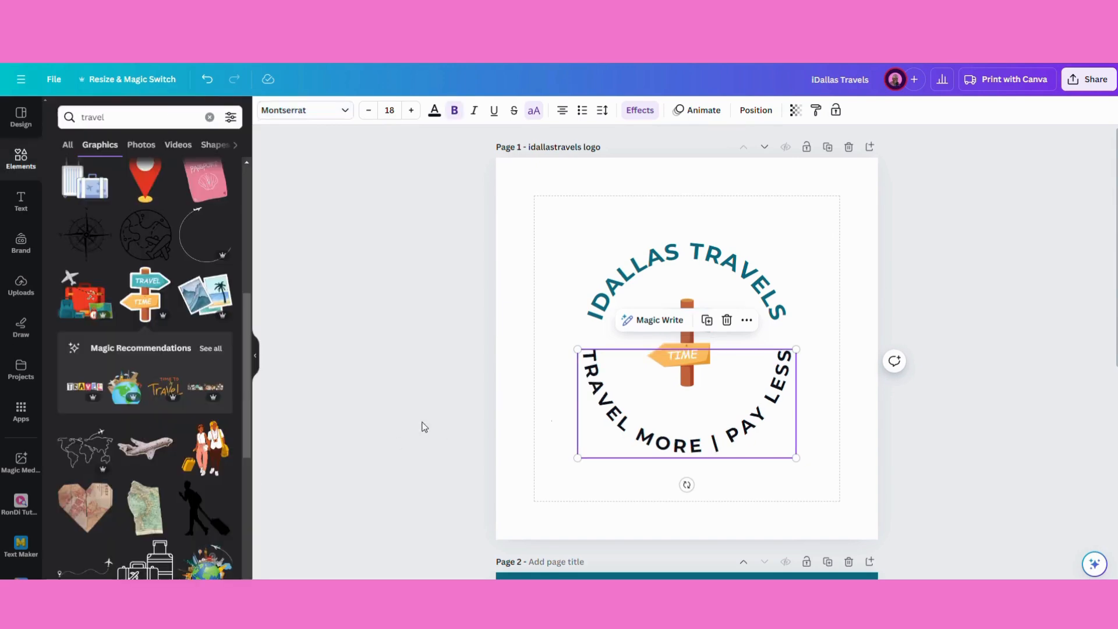
left_click(863, 298)
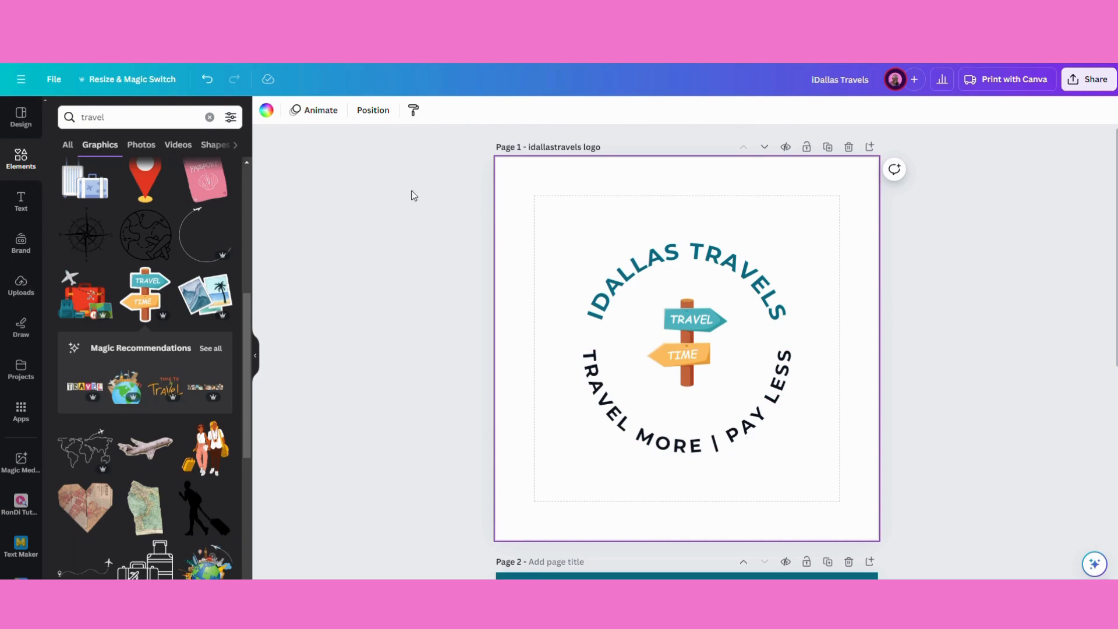
Recolor the curved tagline with the reddish brown sampled from the signpost's wooden pole using the eyedropper
left_click(266, 111)
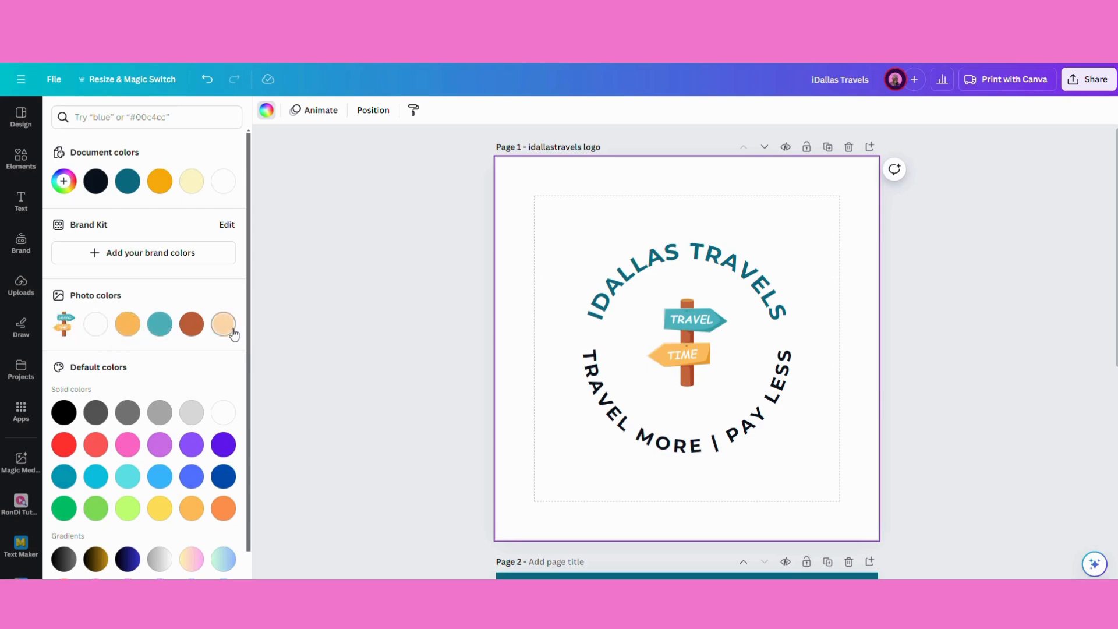
left_click(665, 435)
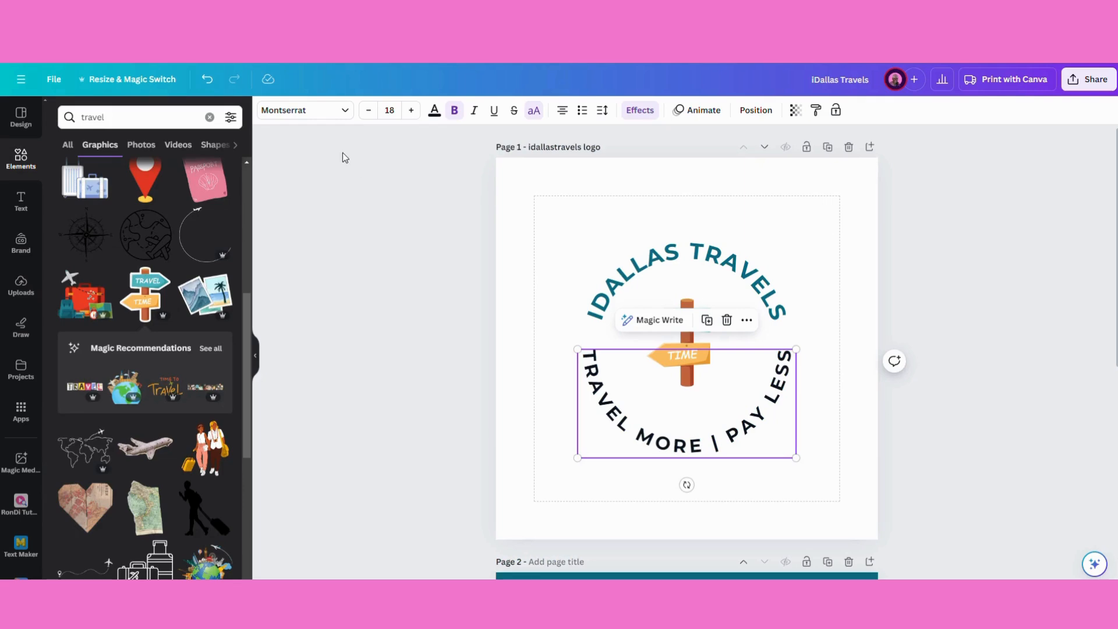
left_click(257, 355)
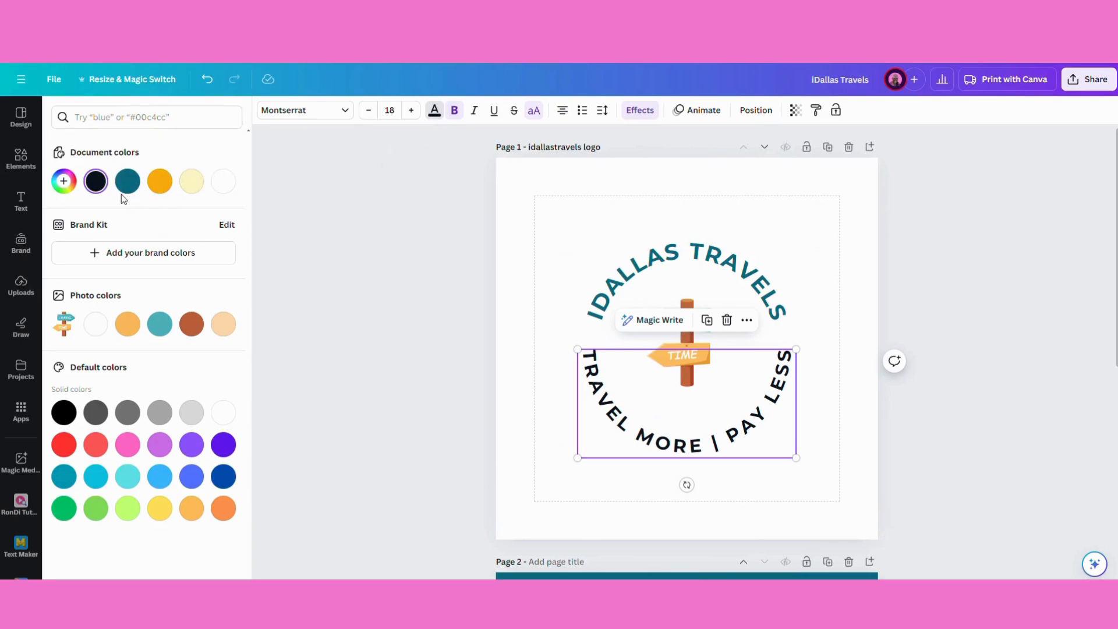
left_click(64, 181)
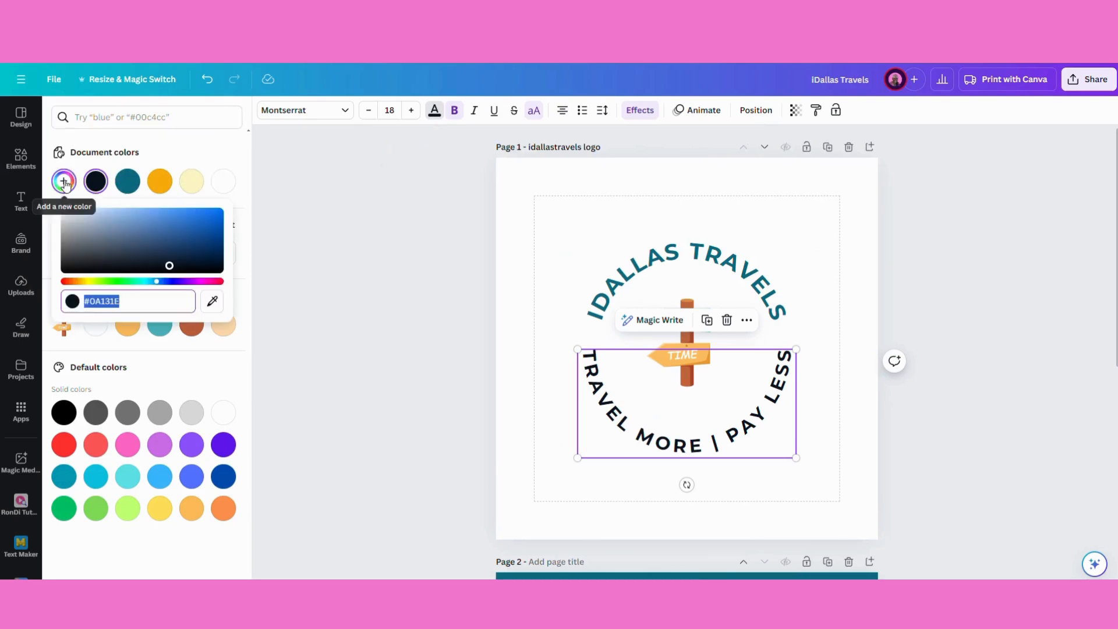
left_click(211, 304)
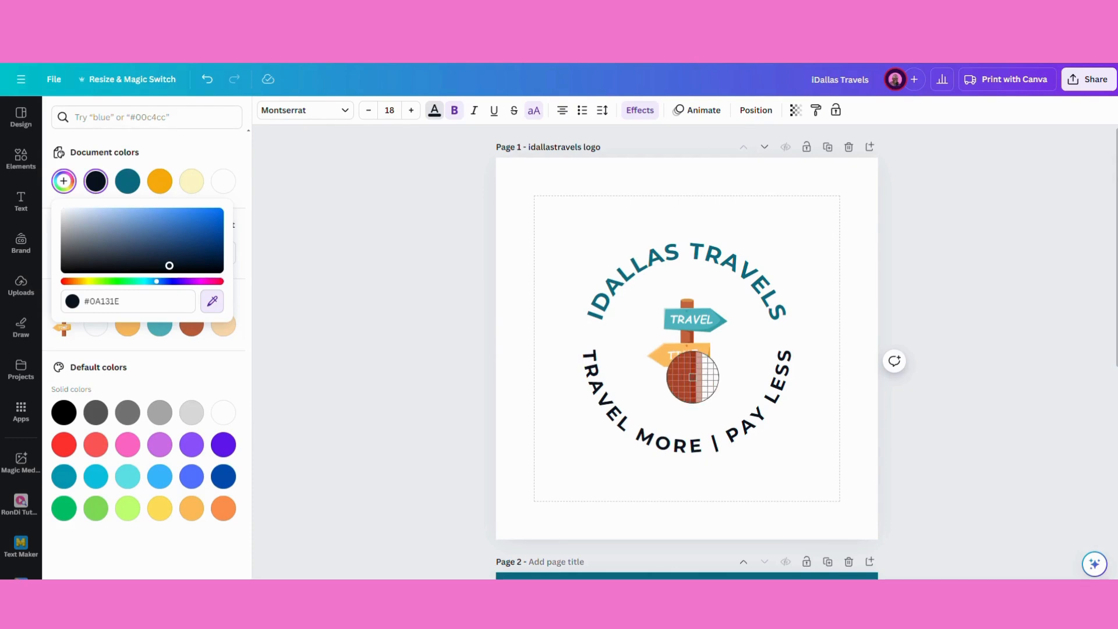
left_click(693, 377)
left_click(946, 329)
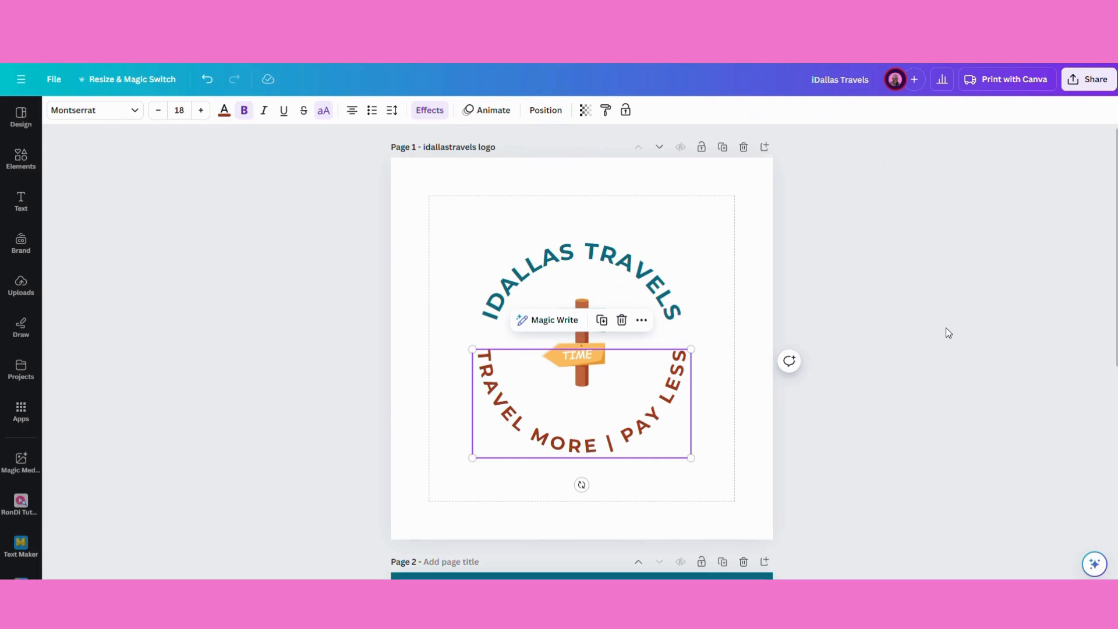
left_click(889, 325)
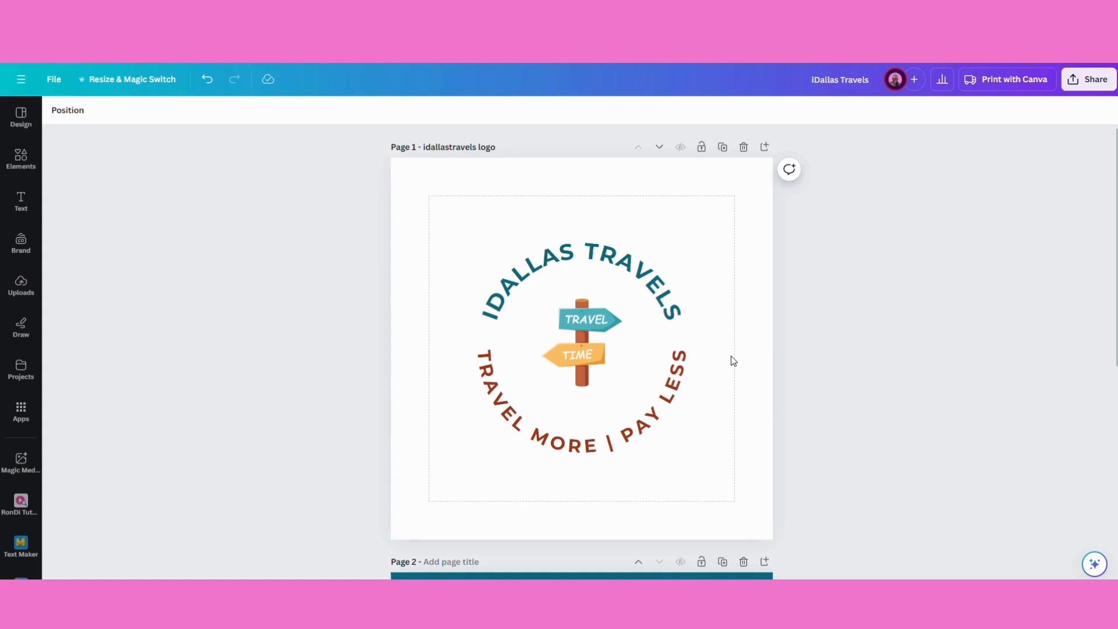
Apply the Vivid filter Eldar to the Travel Time signpost graphic in the middle of the logo
left_click(585, 321)
left_click(593, 353)
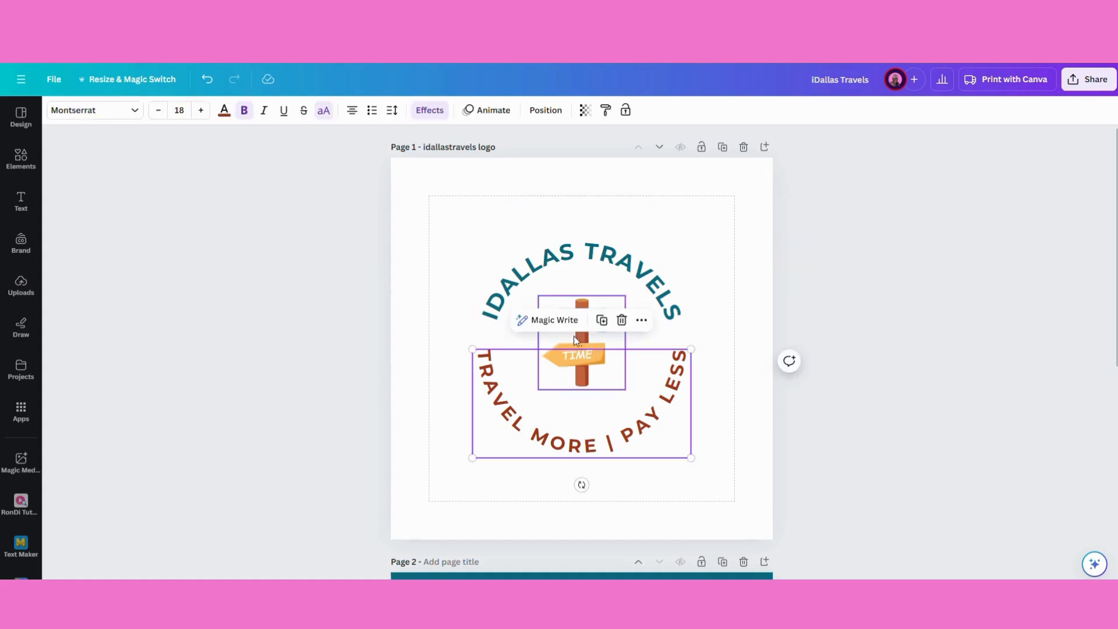
left_click(574, 337)
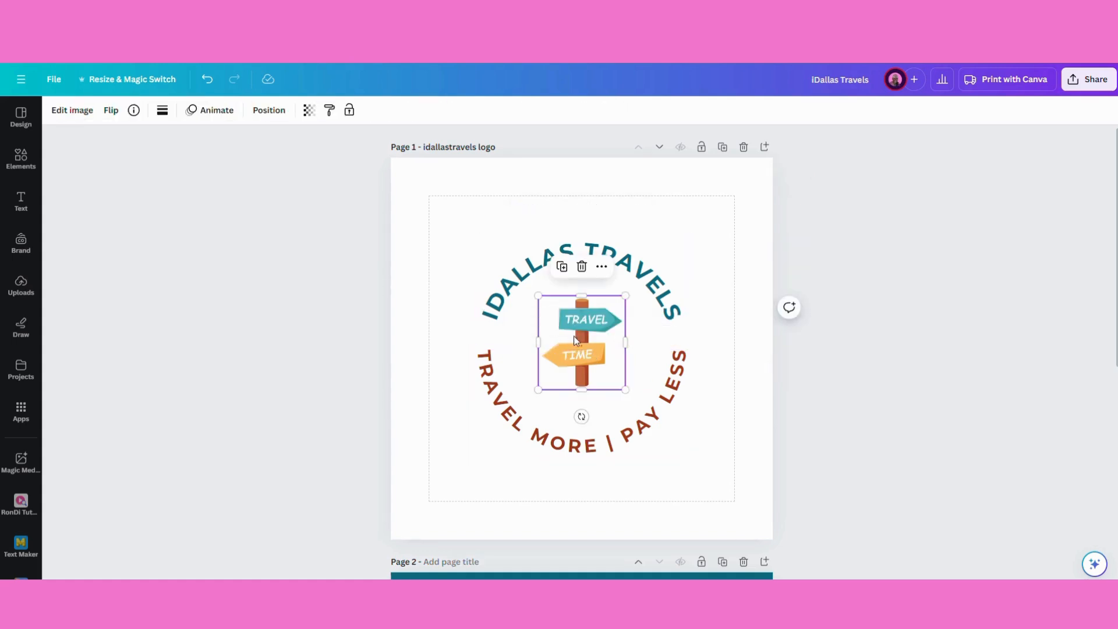
left_click(65, 111)
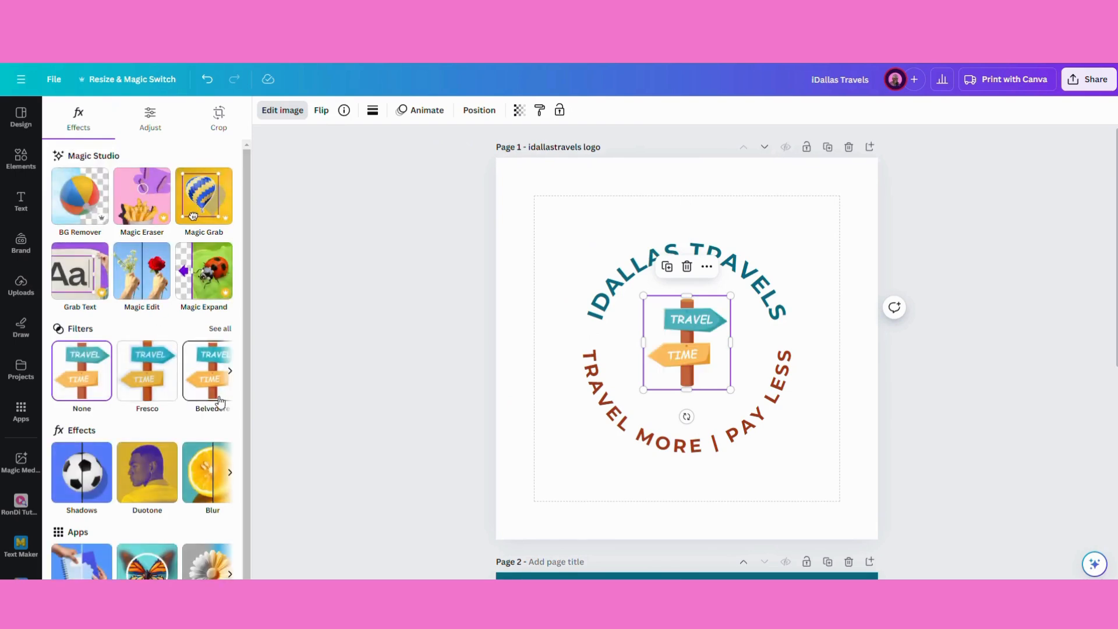
left_click(219, 328)
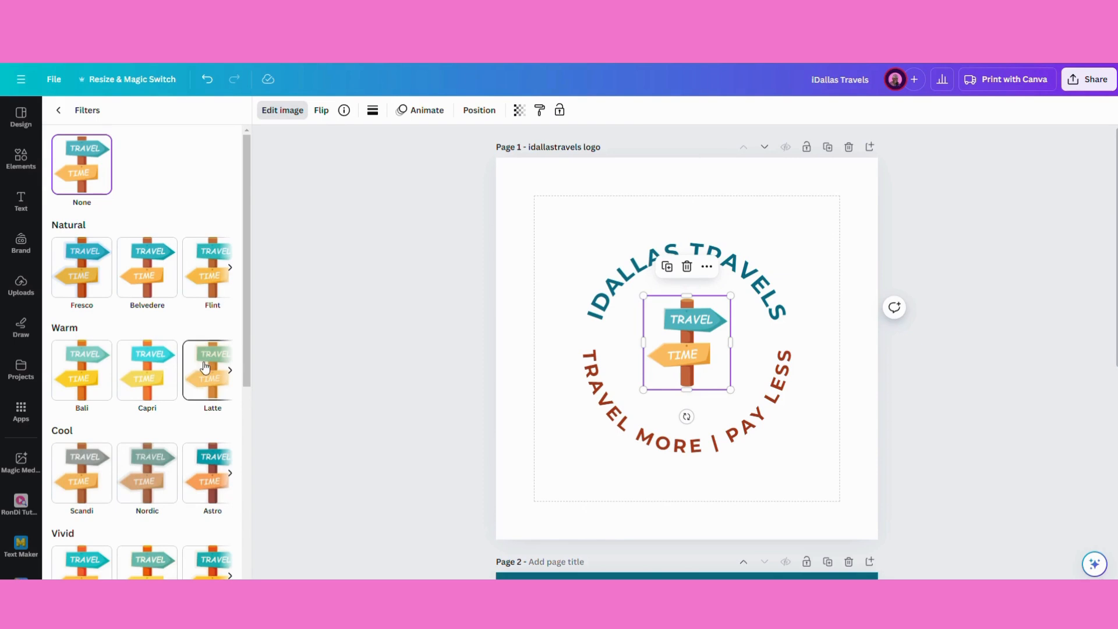
scroll(207, 407, "down", 4)
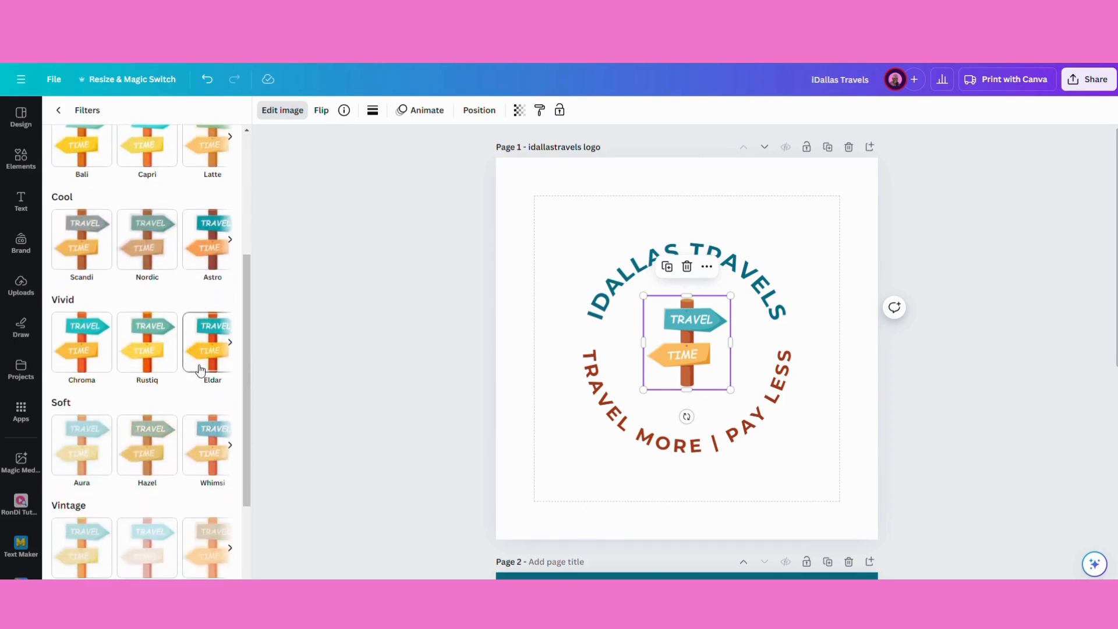
left_click(211, 350)
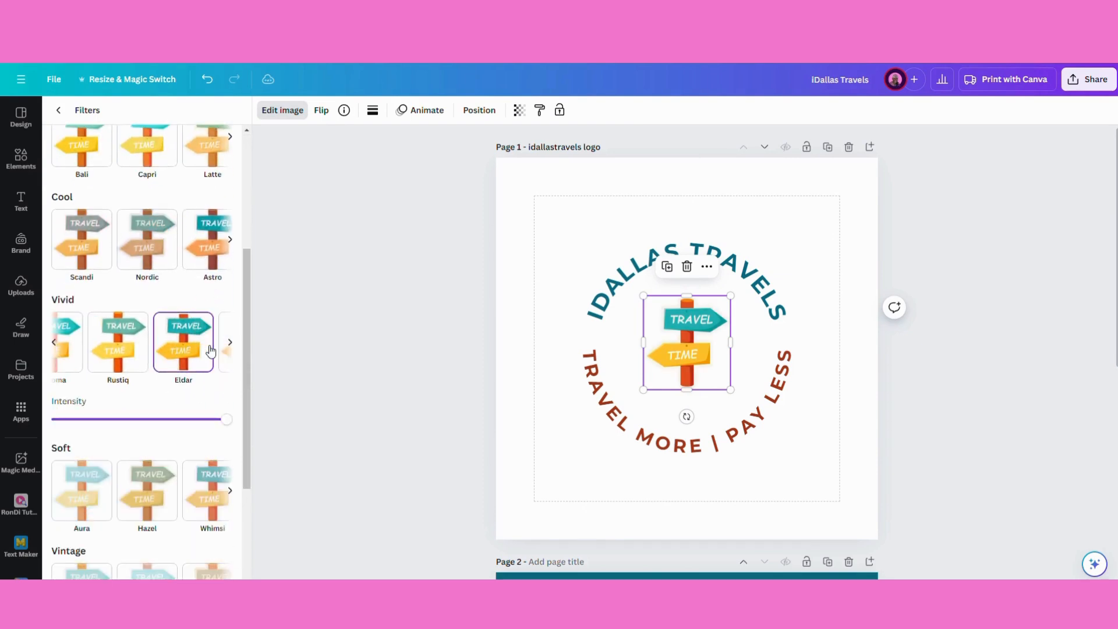
mouse_move(227, 430)
left_mouse_down()
mouse_move(56, 431)
mouse_move(239, 431)
left_mouse_up()
left_click(409, 295)
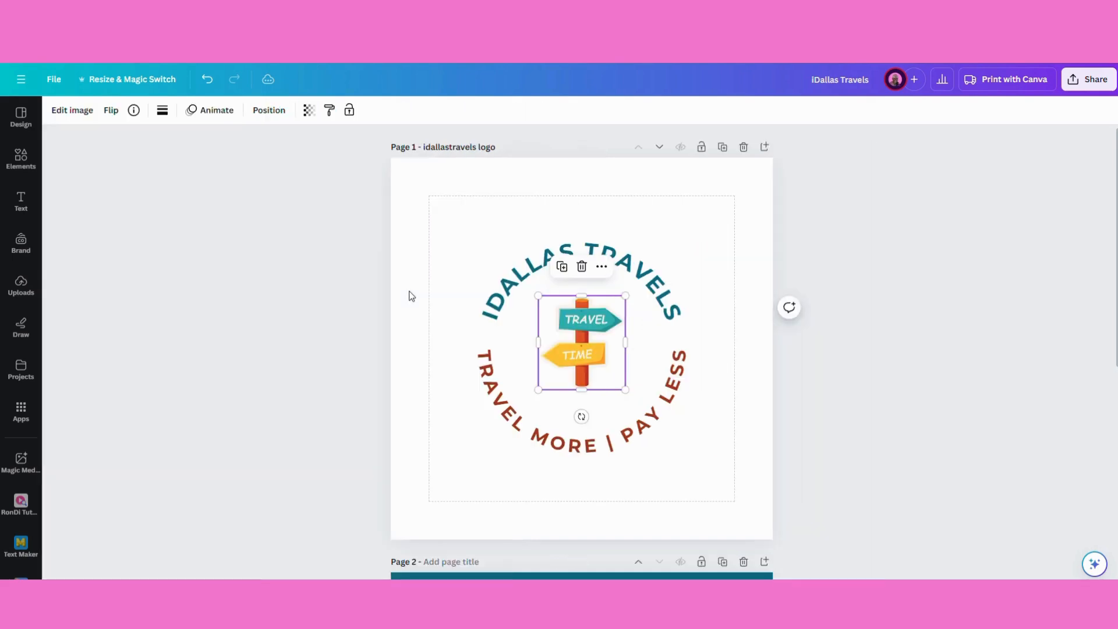
left_click(843, 294)
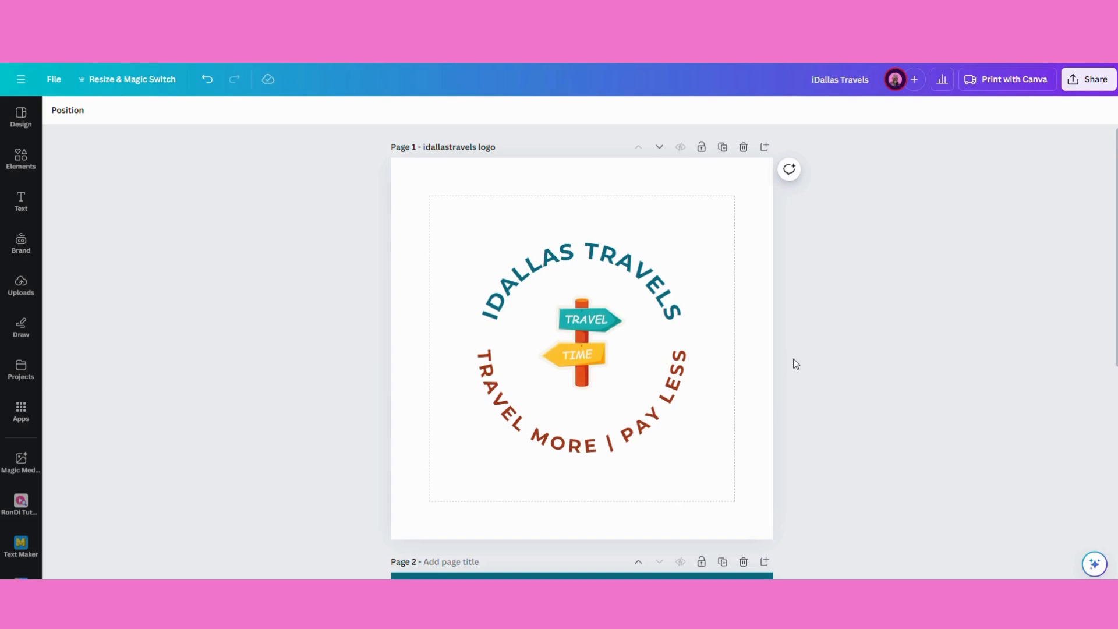
Title page 2 "iDallasTravels Logo 2"
scroll(805, 370, "down", 6)
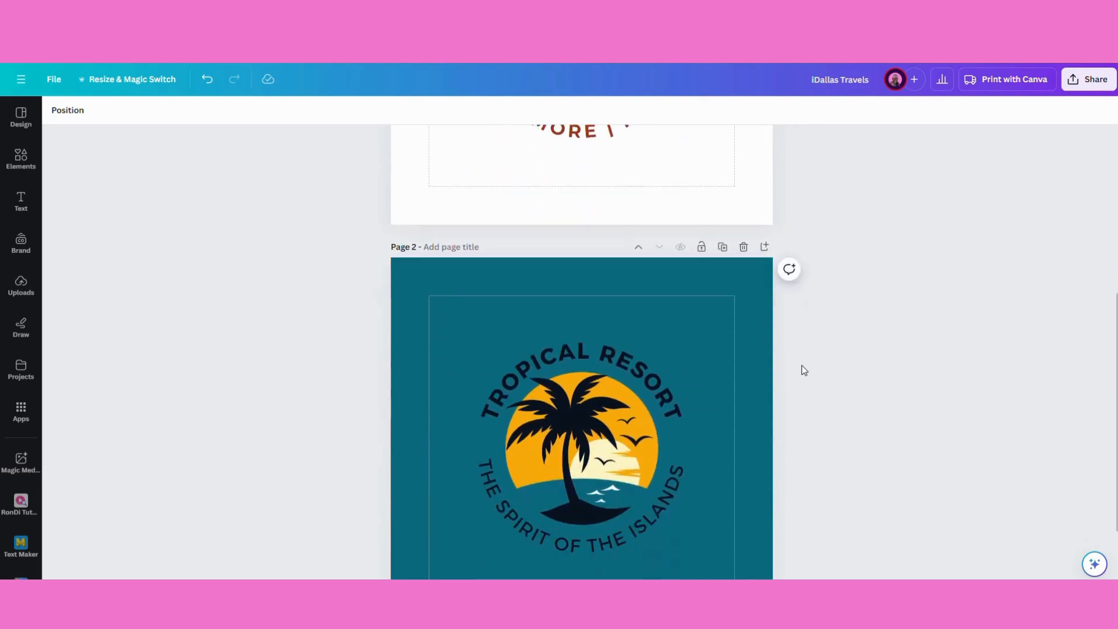
scroll(805, 370, "down", 1)
left_click(447, 154)
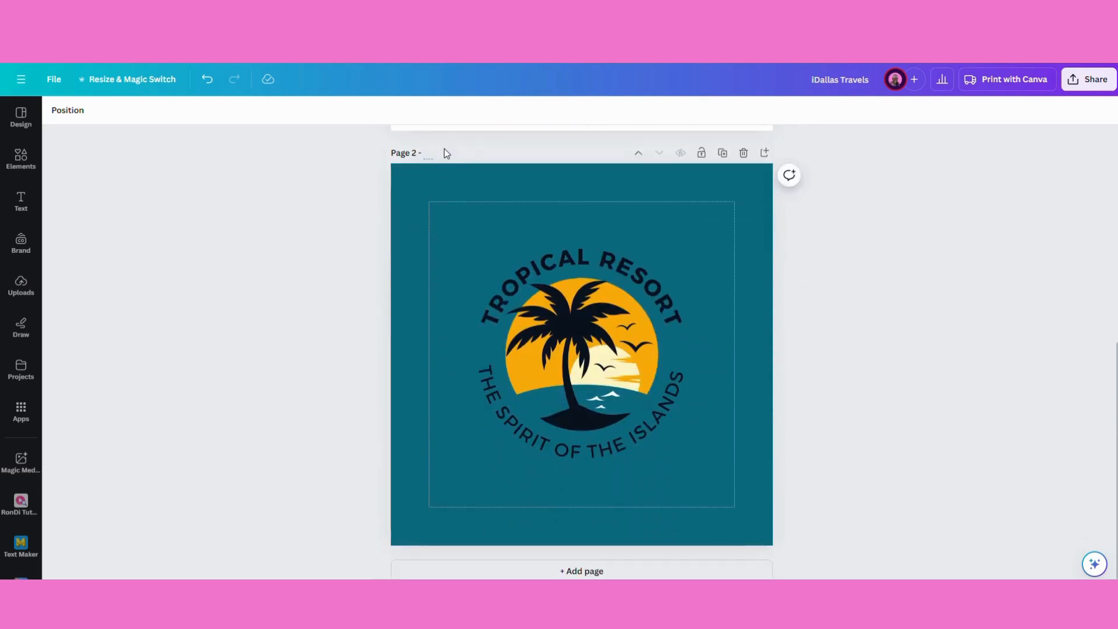
type("iDallasTravels Logo 2")
left_click(624, 223)
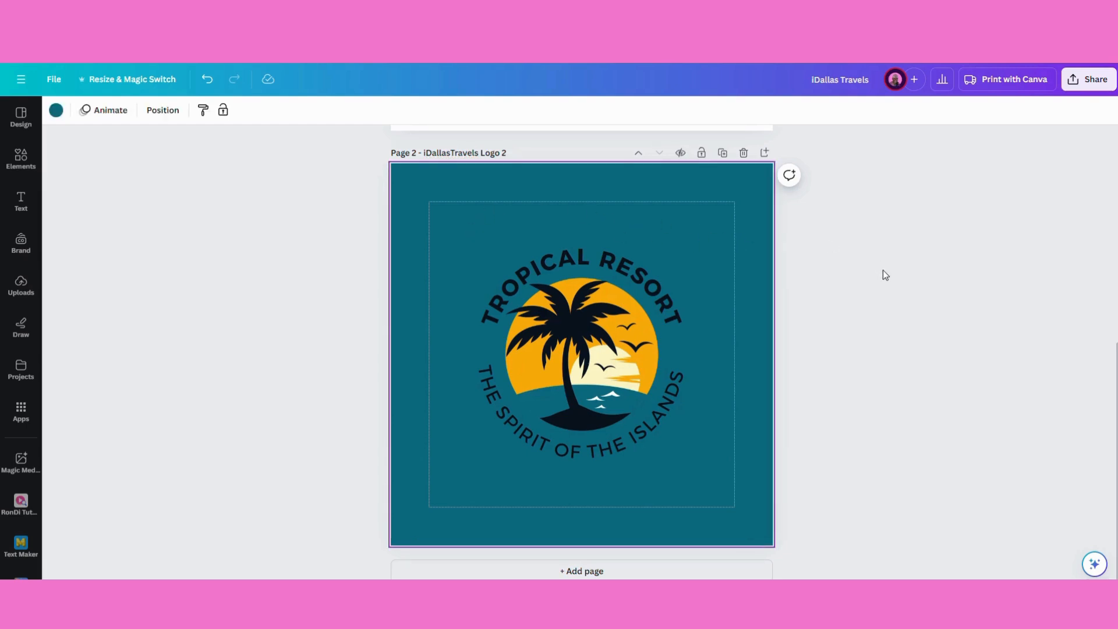
Recolor the curved TROPICAL RESORT text on page 2 with the pale yellow from the document colors
left_click(655, 276)
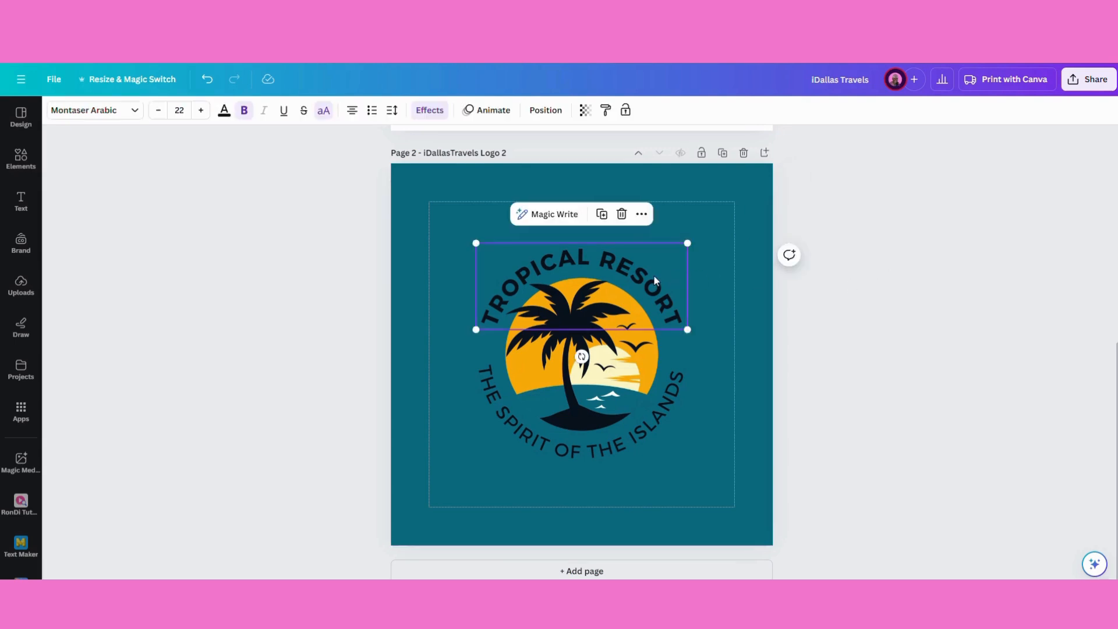
left_click(224, 110)
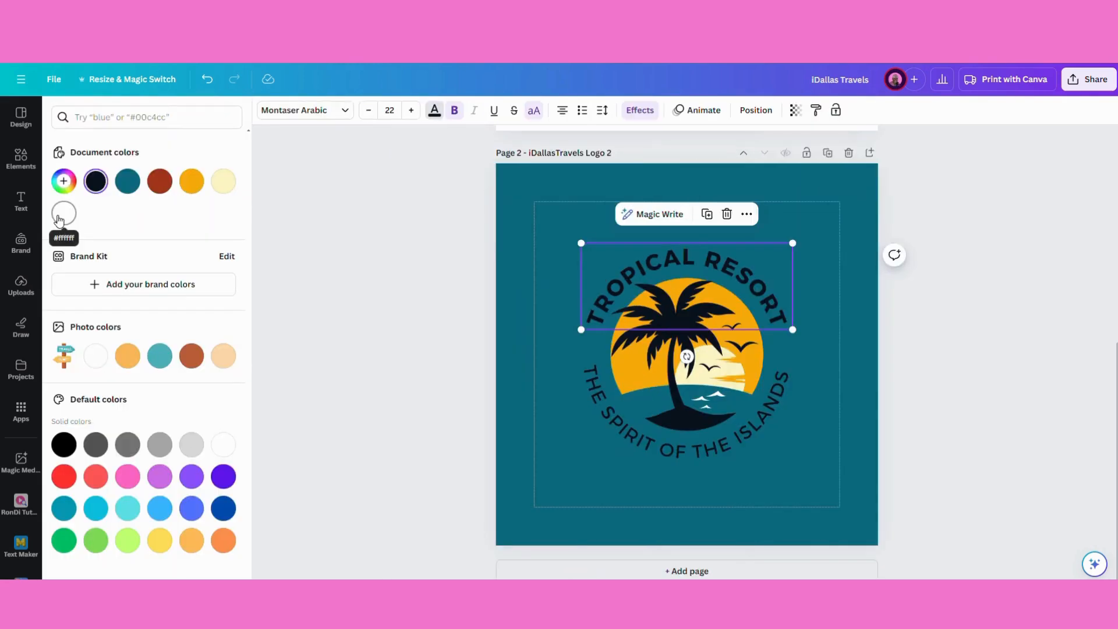
left_click(223, 181)
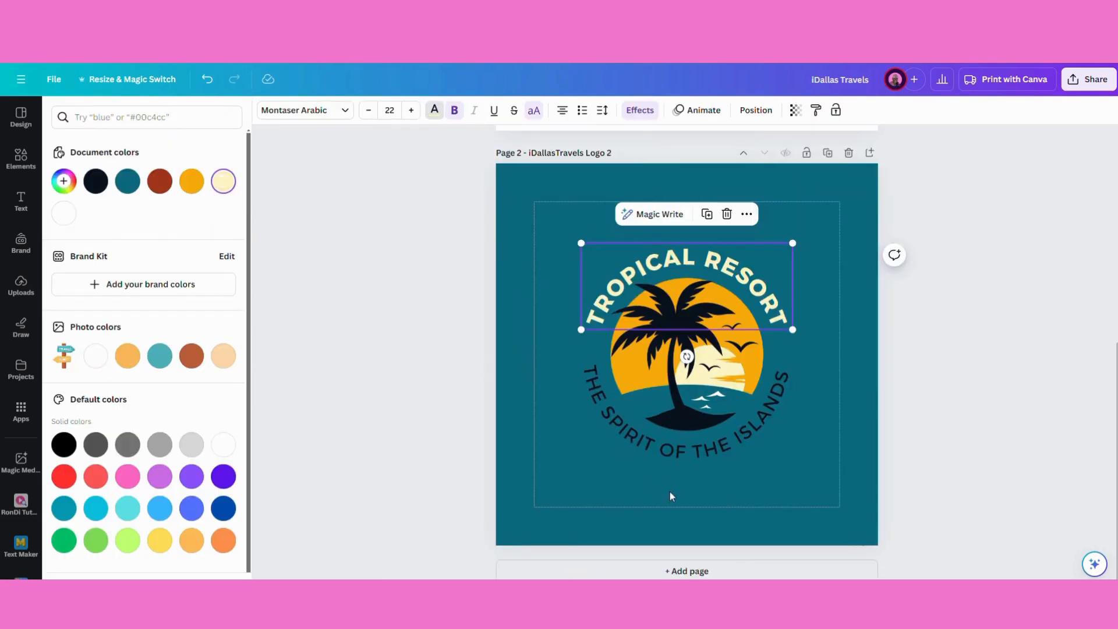
Recolor the curved THE SPIRIT OF THE ISLANDS tagline on page 2 with the pale yellow #fdf5c5 from the document colors
left_click(643, 457)
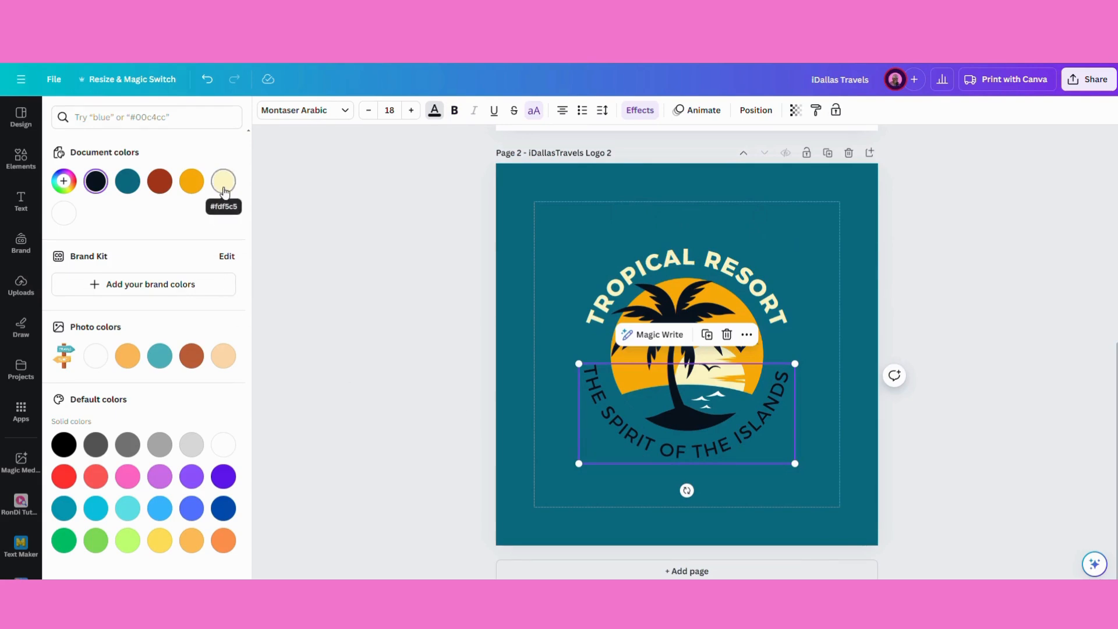
left_click(225, 190)
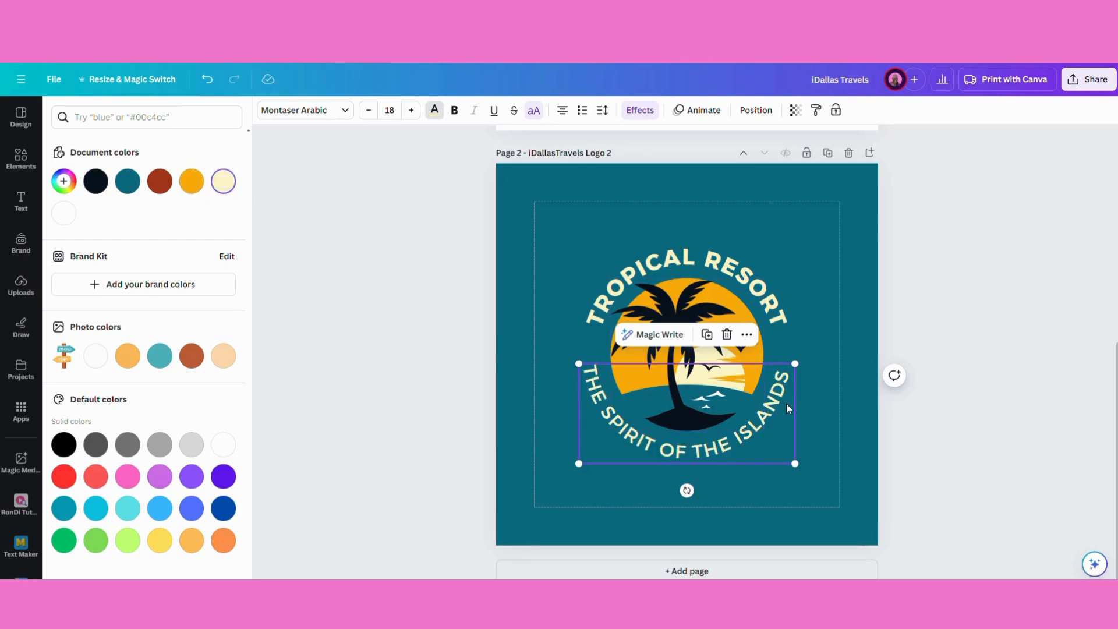
Try a Shadow effect on the curved TROPICAL RESORT text with direction 148, blur 6 and transparency 53
left_click(669, 253)
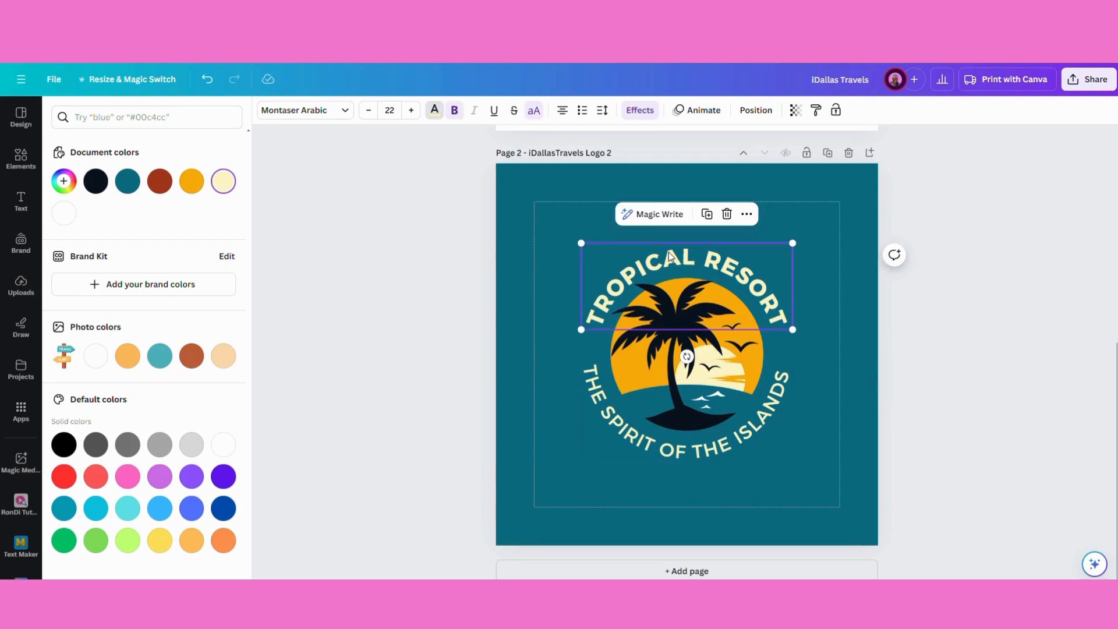
left_click(640, 112)
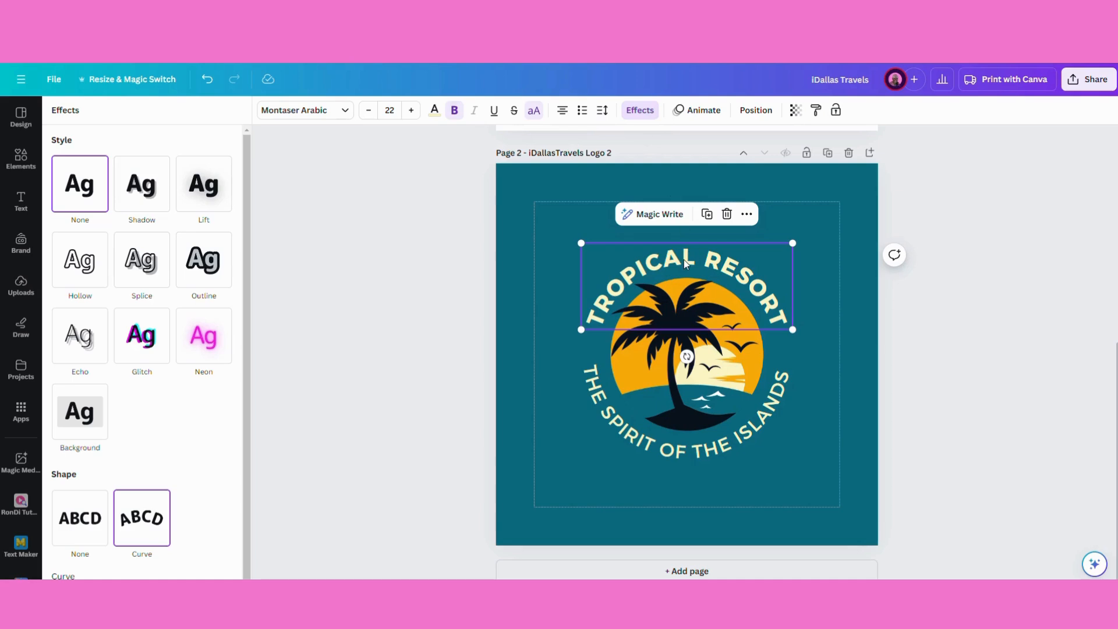
double_click(759, 285)
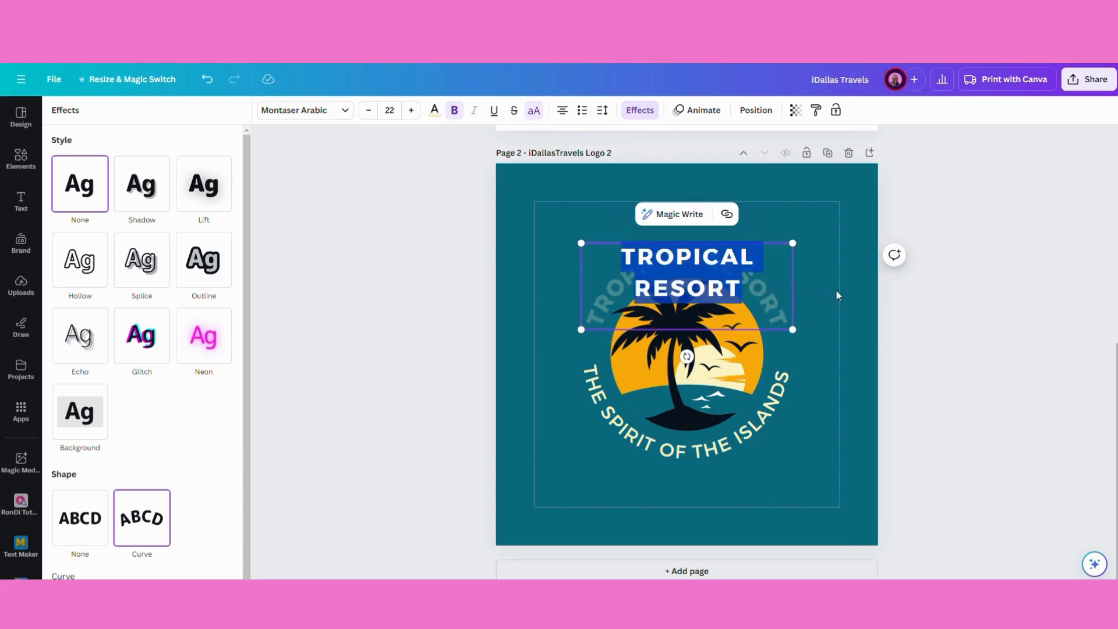
left_click(816, 285)
left_click(610, 262)
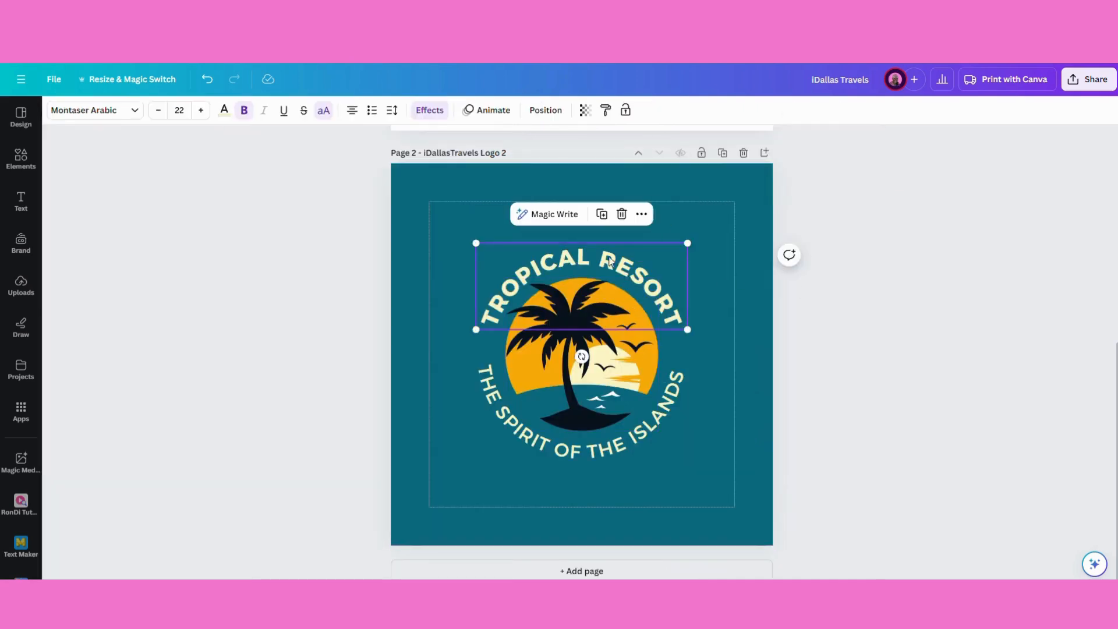
left_click(430, 110)
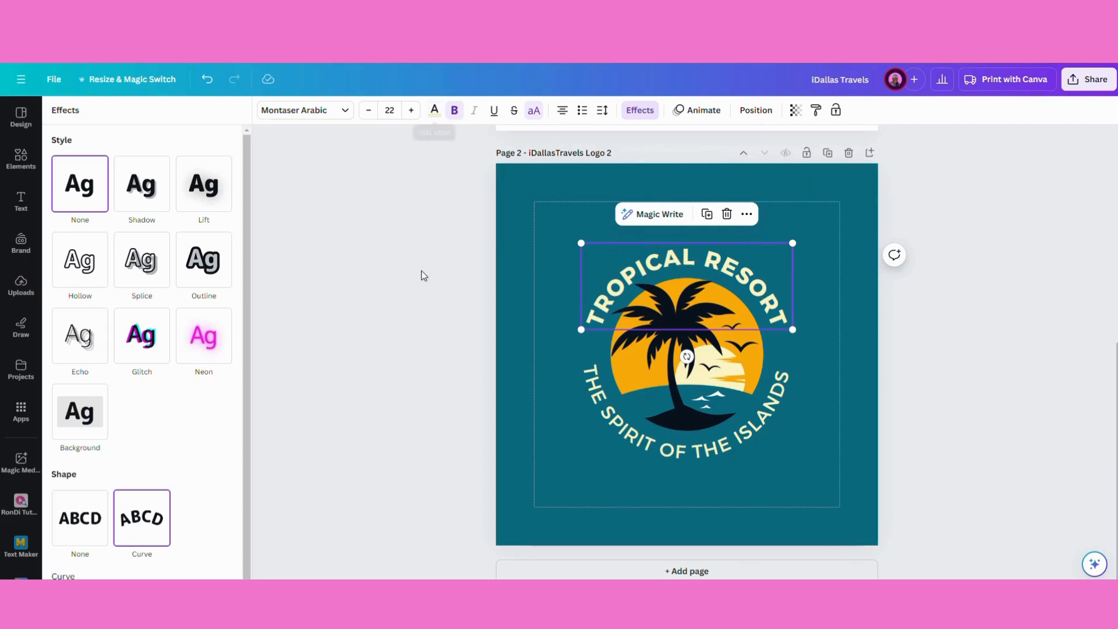
left_click(142, 192)
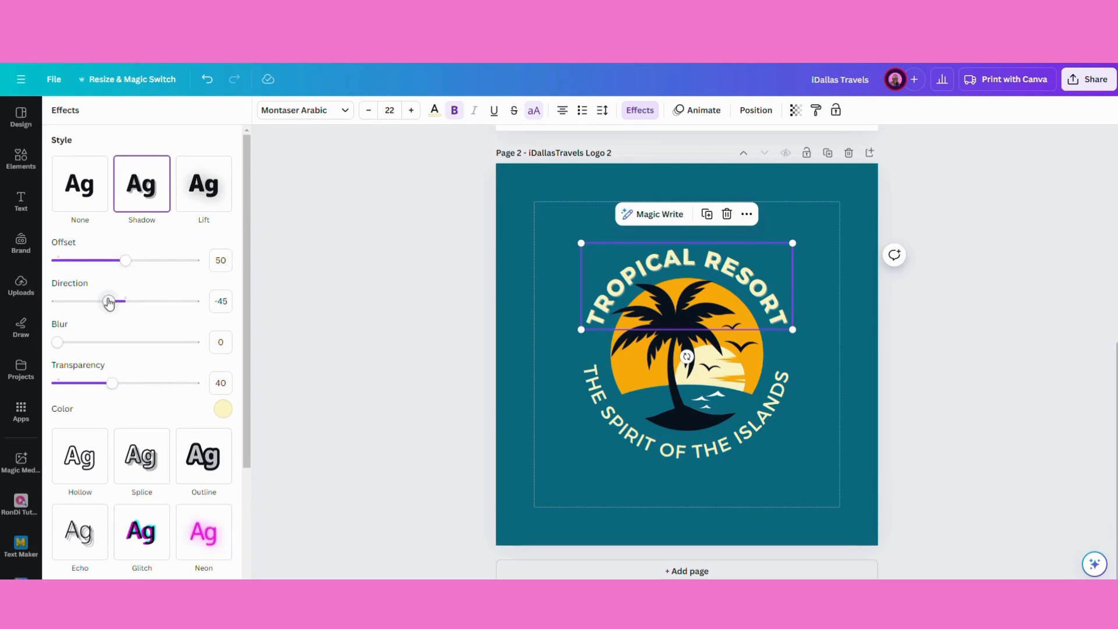
left_click_drag(110, 302, 184, 302)
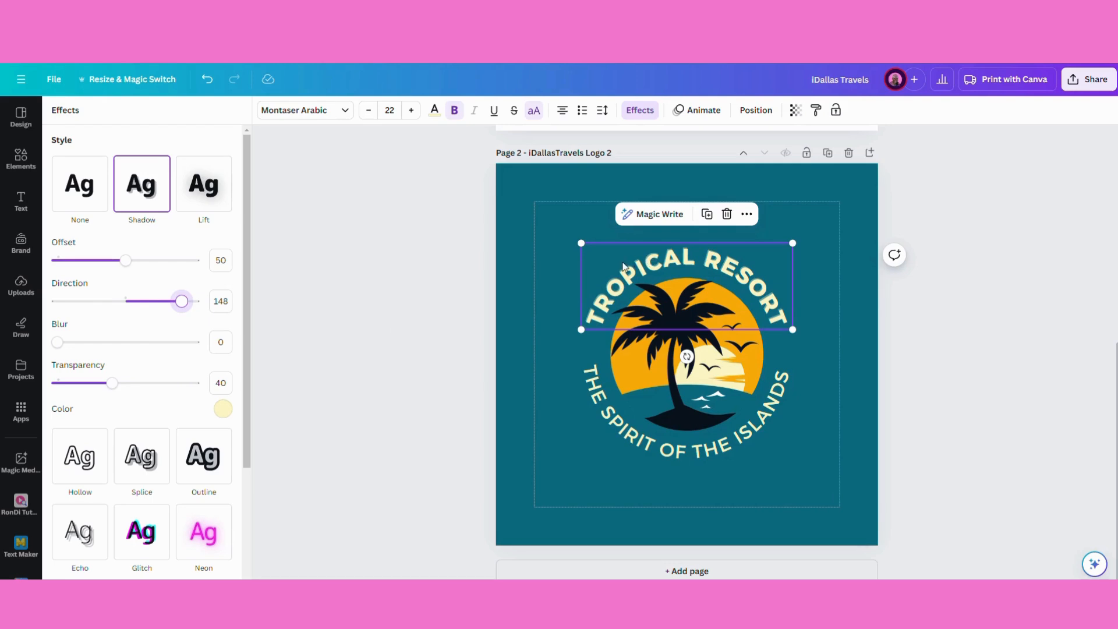
mouse_move(57, 342)
left_mouse_down()
mouse_move(103, 345)
mouse_move(66, 342)
left_mouse_up()
mouse_move(114, 383)
left_mouse_down()
mouse_move(69, 388)
mouse_move(203, 390)
mouse_move(131, 396)
left_mouse_up()
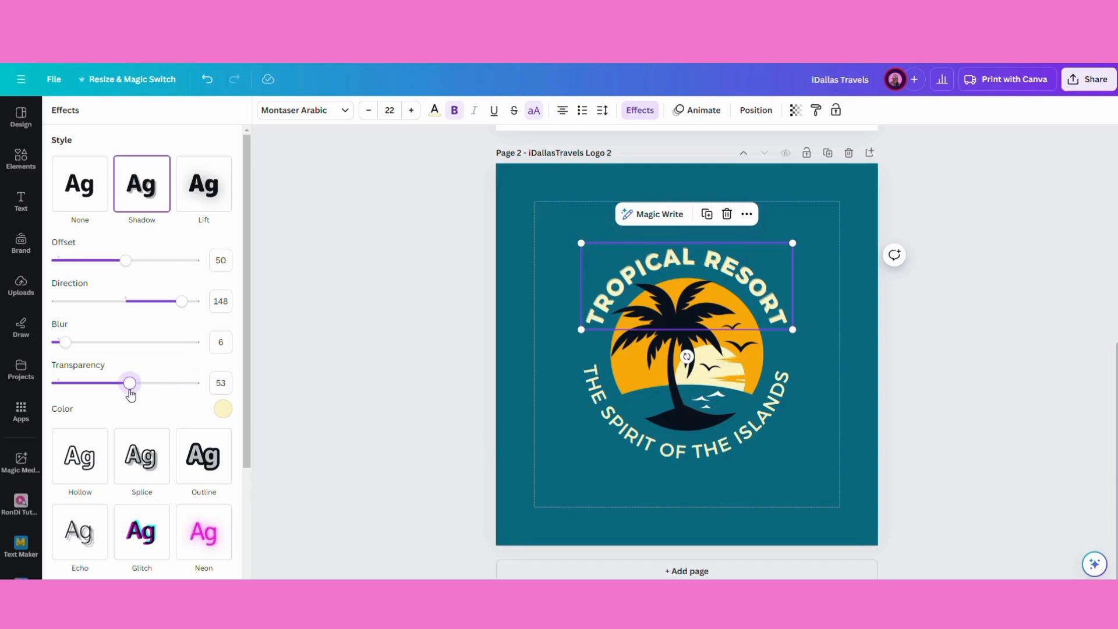
Try the Lift effect at intensity 57 and the Hollow effect at thickness 63 on the TROPICAL RESORT text
left_click(201, 183)
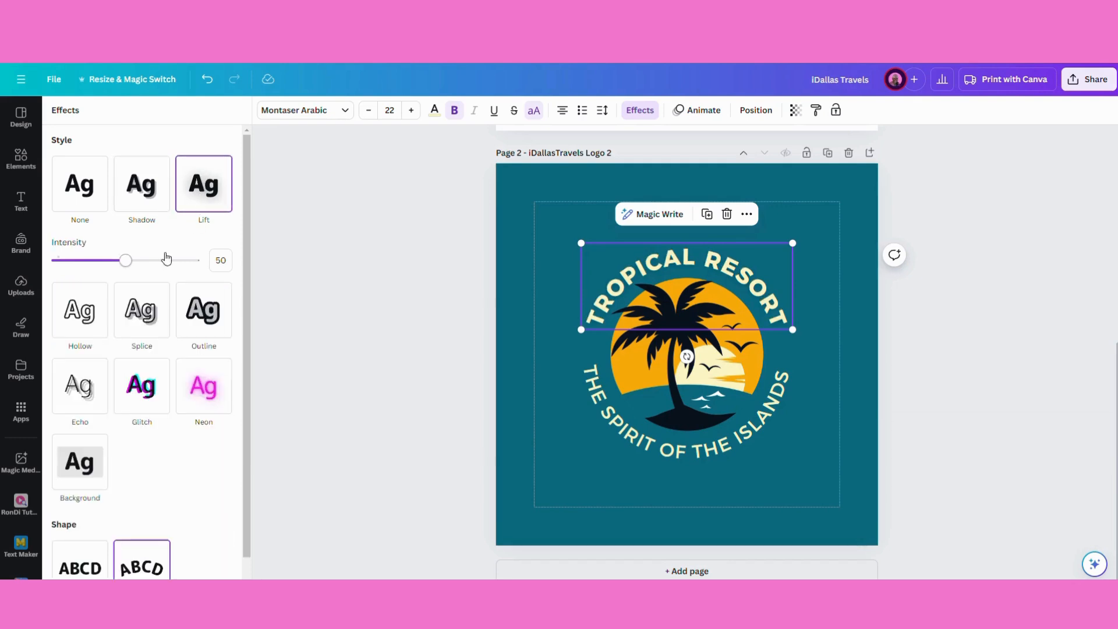
mouse_move(127, 264)
left_mouse_down()
mouse_move(199, 264)
mouse_move(135, 264)
left_mouse_up()
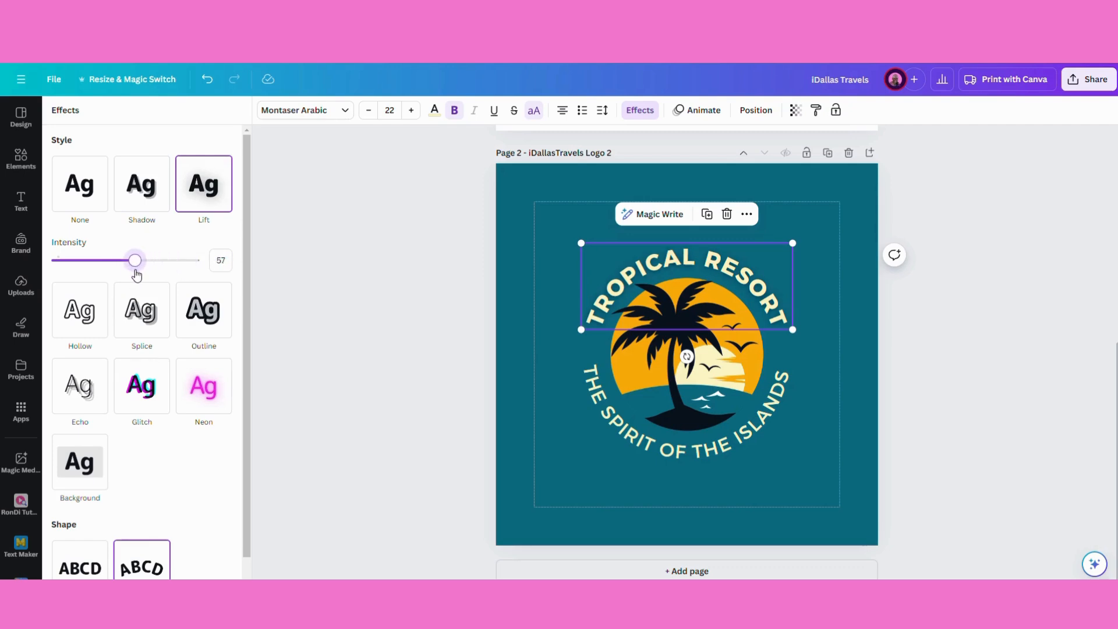
left_click(78, 323)
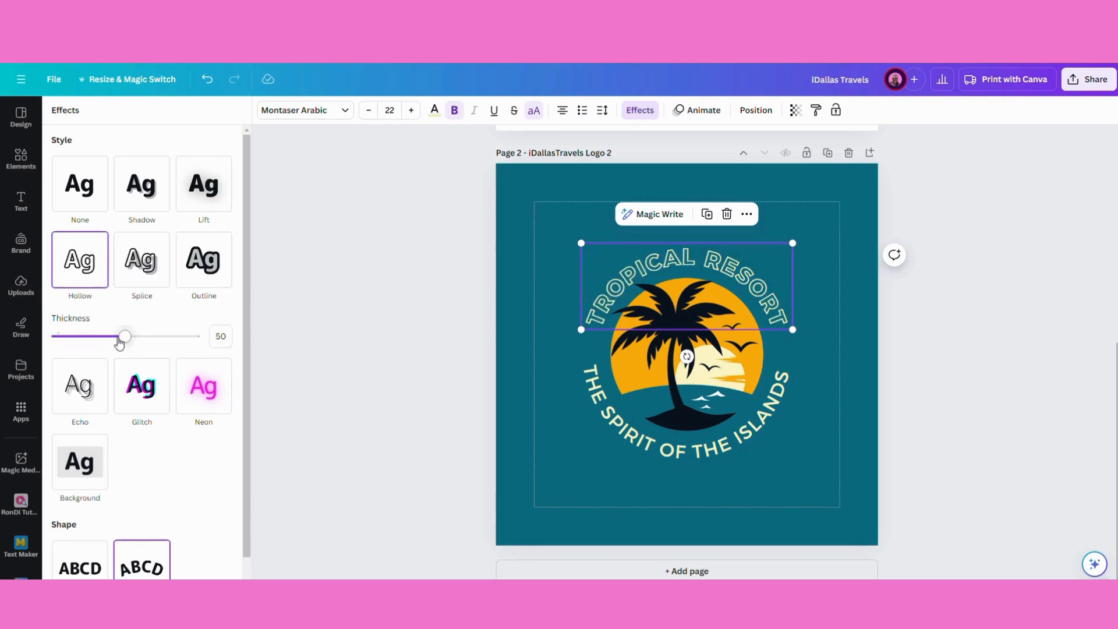
mouse_move(125, 341)
left_mouse_down()
mouse_move(211, 343)
mouse_move(129, 343)
mouse_move(144, 342)
left_mouse_up()
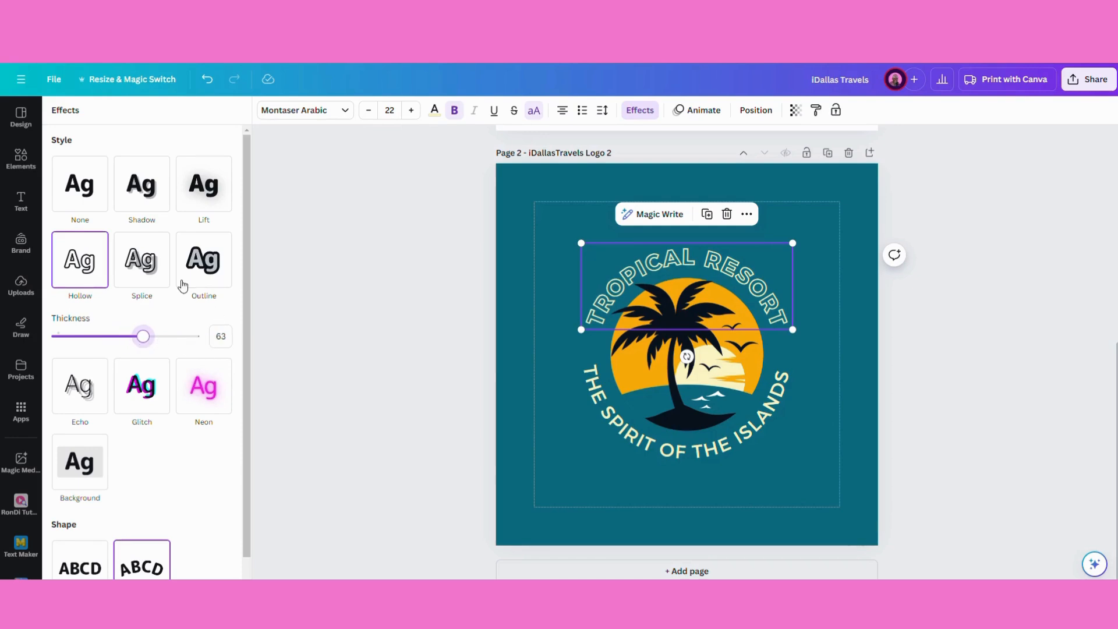
Try the Splice effect on the TROPICAL RESORT text with reddish brown, orange, pale yellow and white as its effect color
left_click(145, 278)
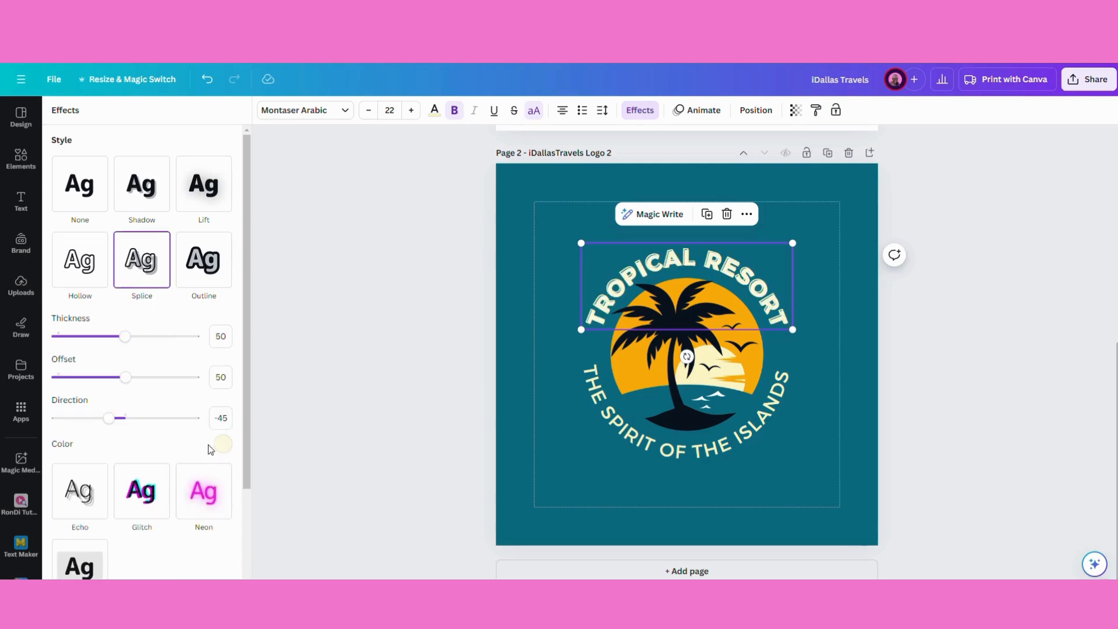
left_click(222, 444)
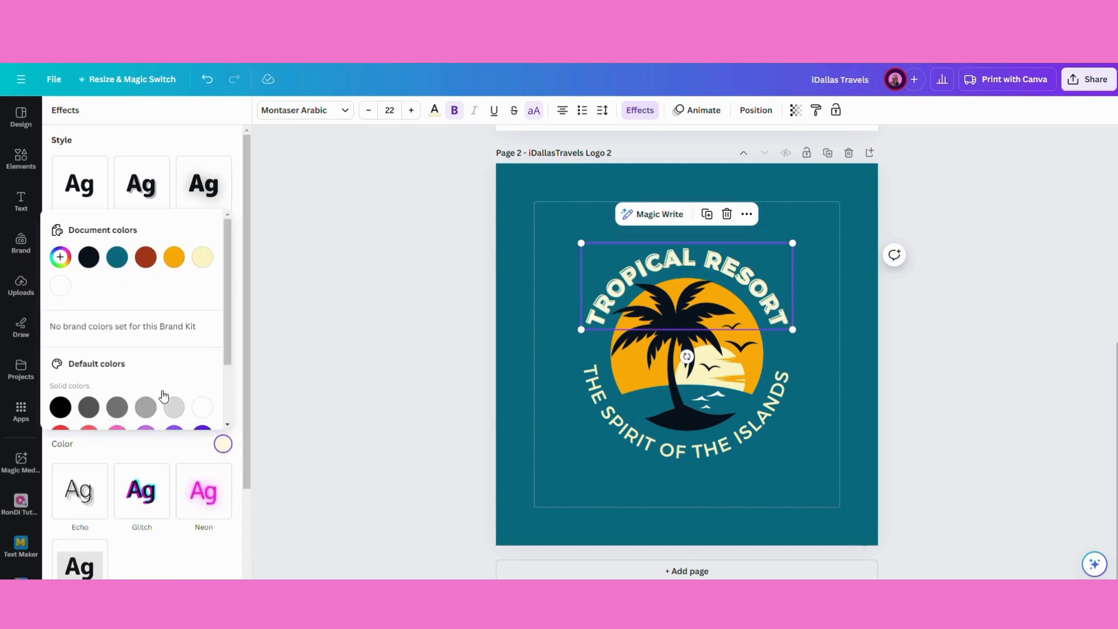
left_click(146, 262)
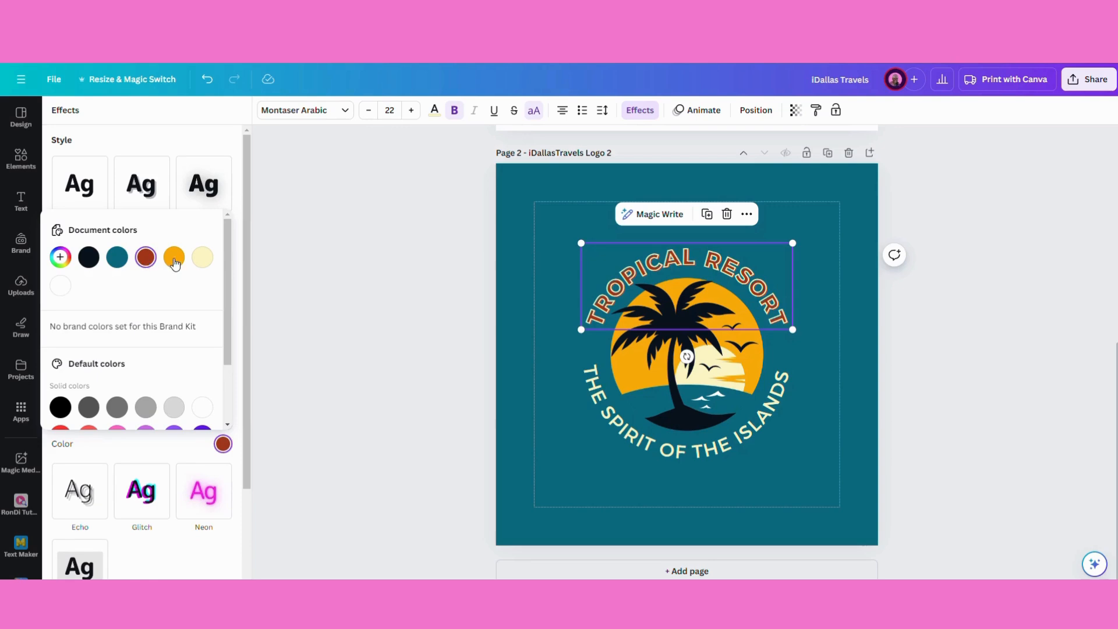
left_click(174, 257)
left_click(199, 260)
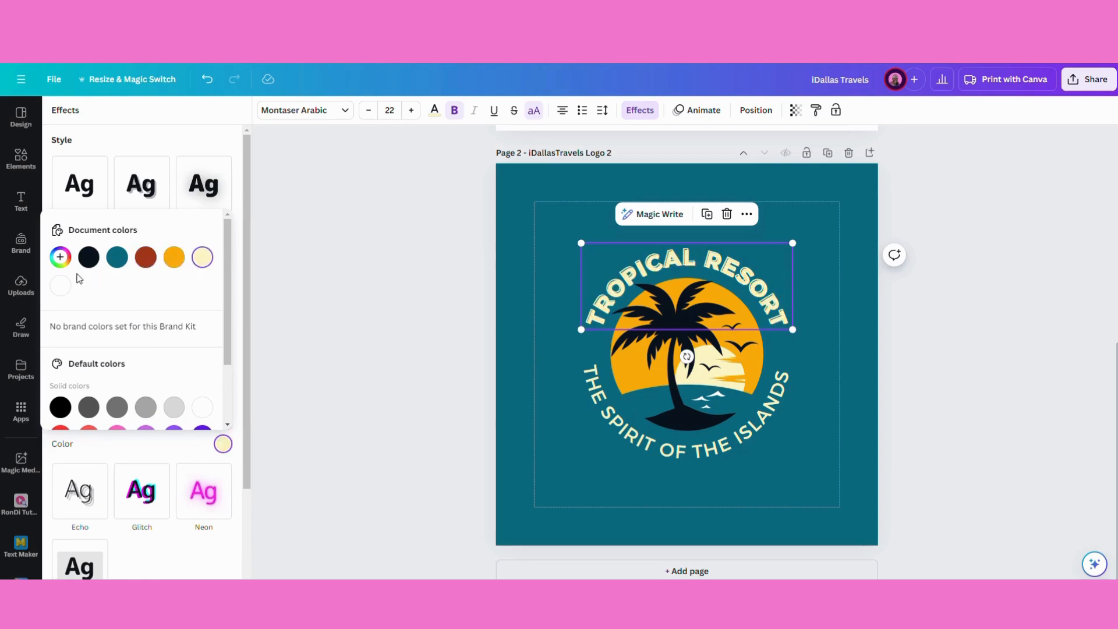
left_click(62, 287)
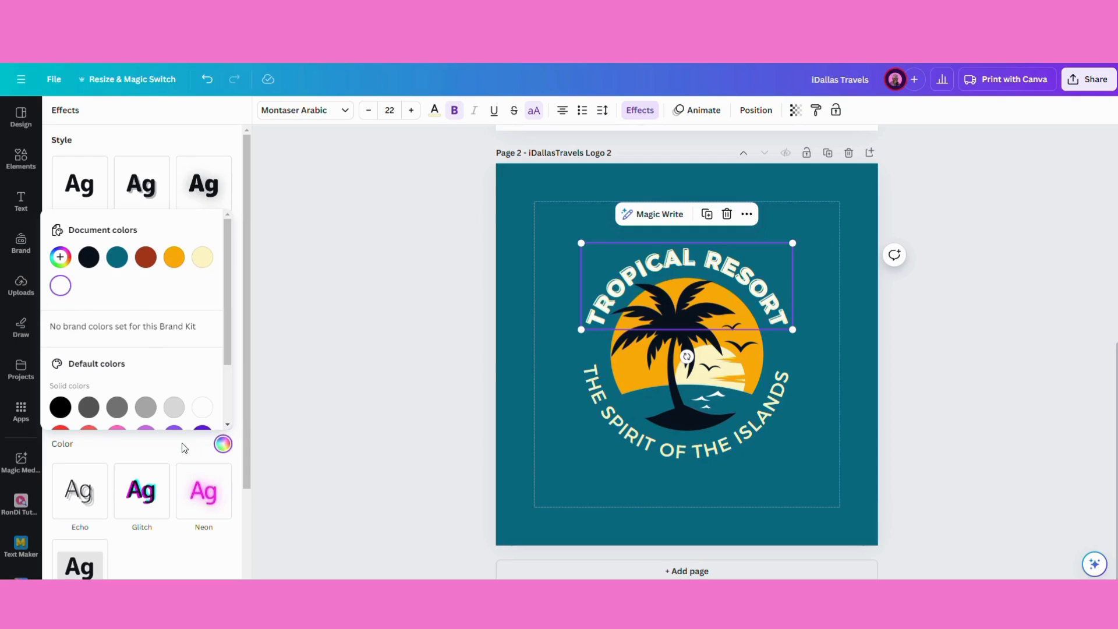
left_click(271, 339)
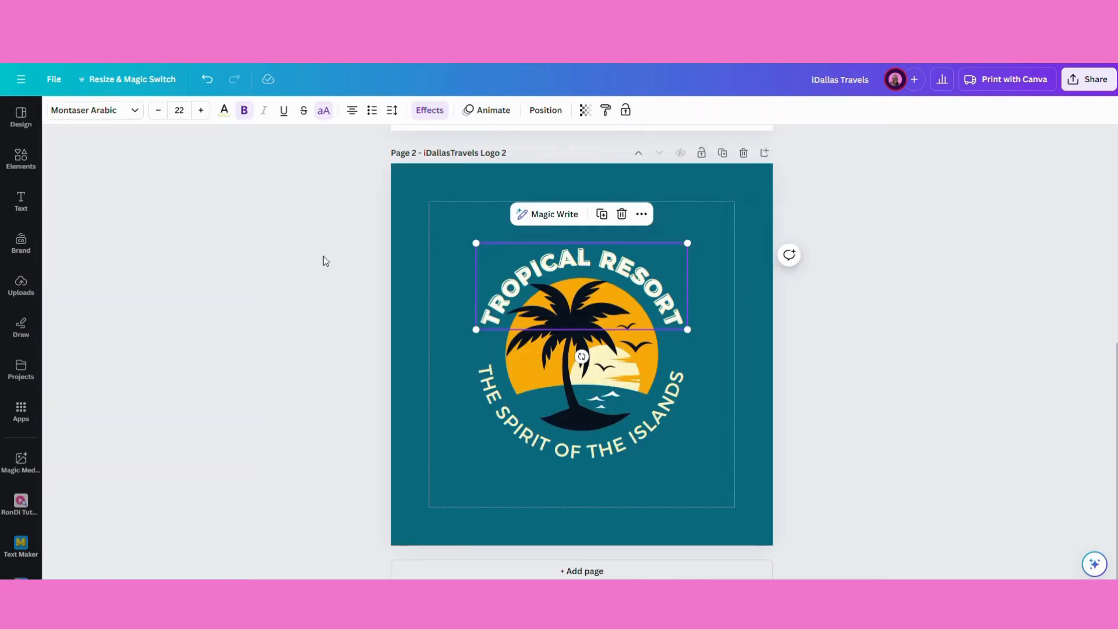
Apply the Outline text effect to the curved TROPICAL RESORT text on page 2
left_click(429, 116)
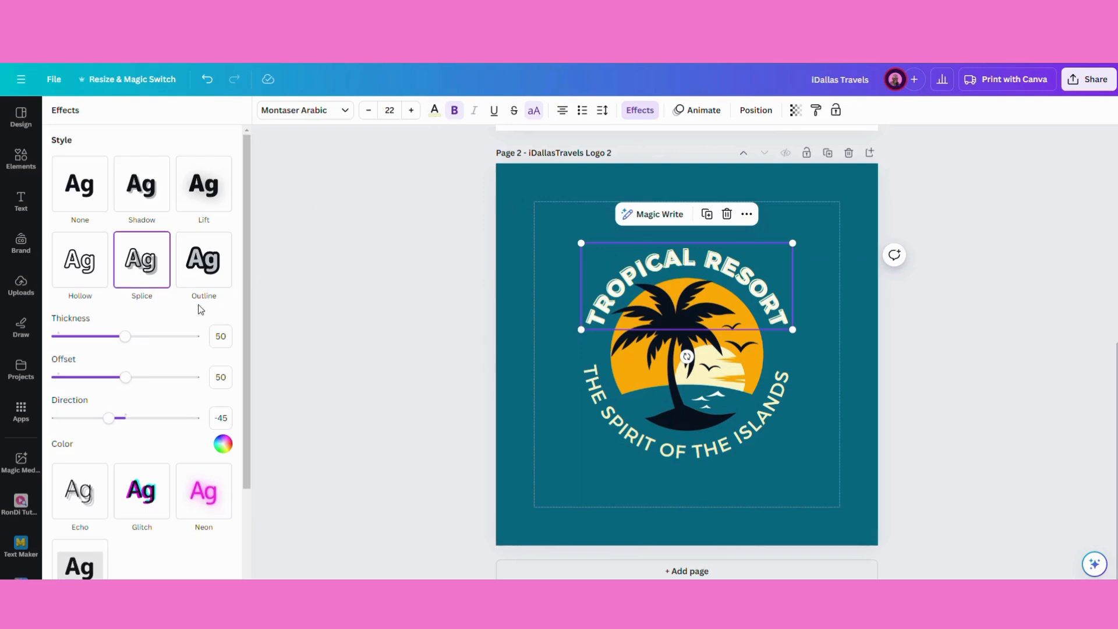
left_click(190, 250)
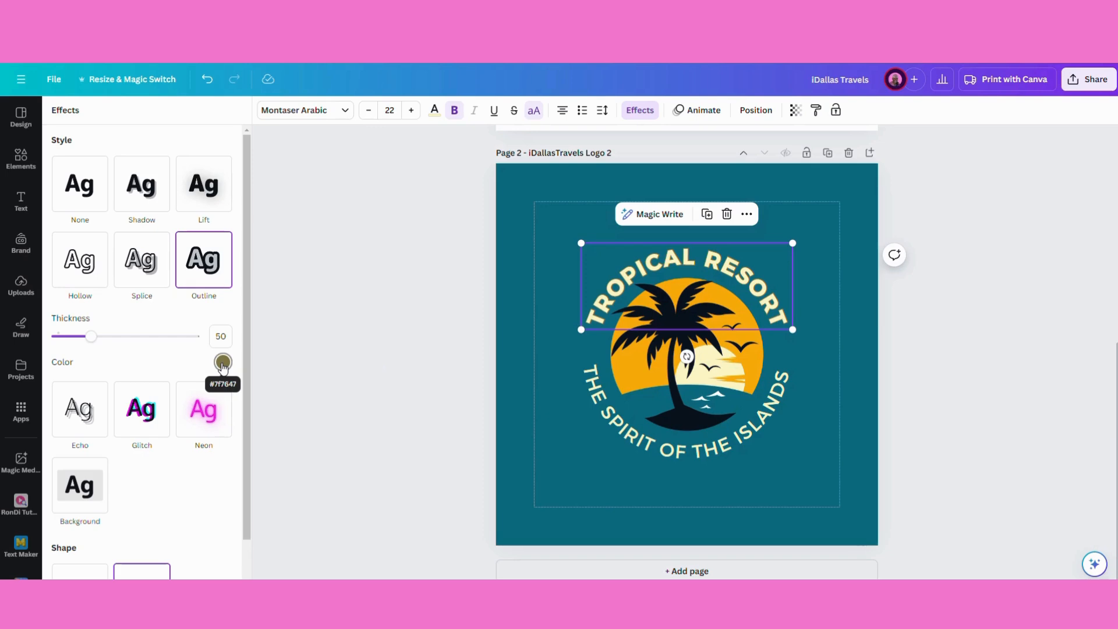
Replace the curved TROPICAL RESORT text on page 2 with "IDALLAS TRAVELS"
double_click(785, 319)
key("BackSpace")
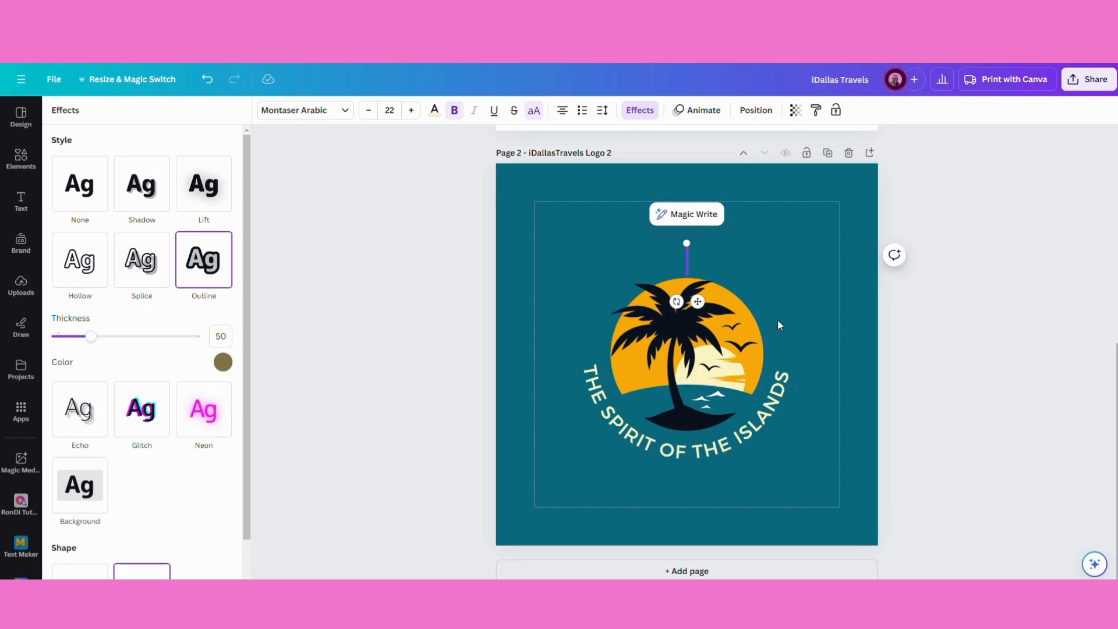
type("IDALLAS")
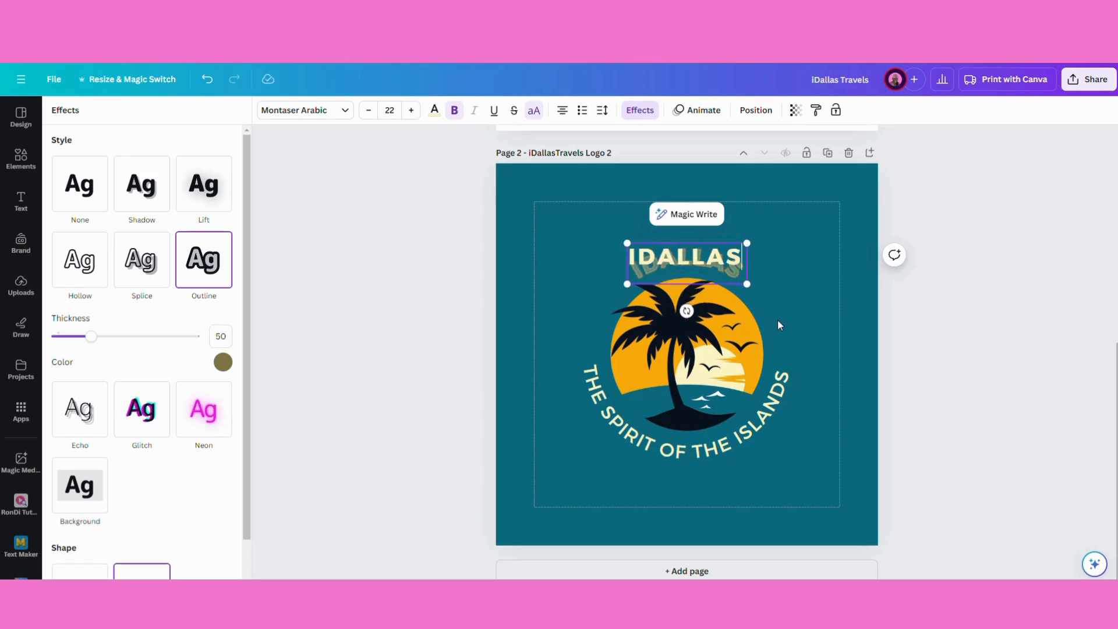
type(" TRAVELS")
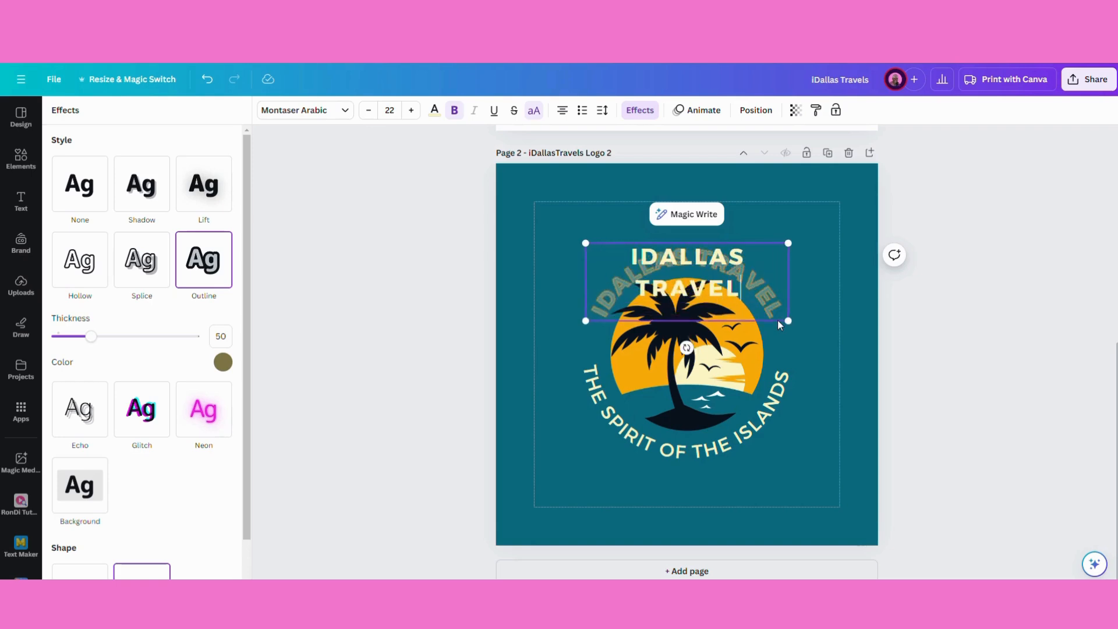
left_click(857, 452)
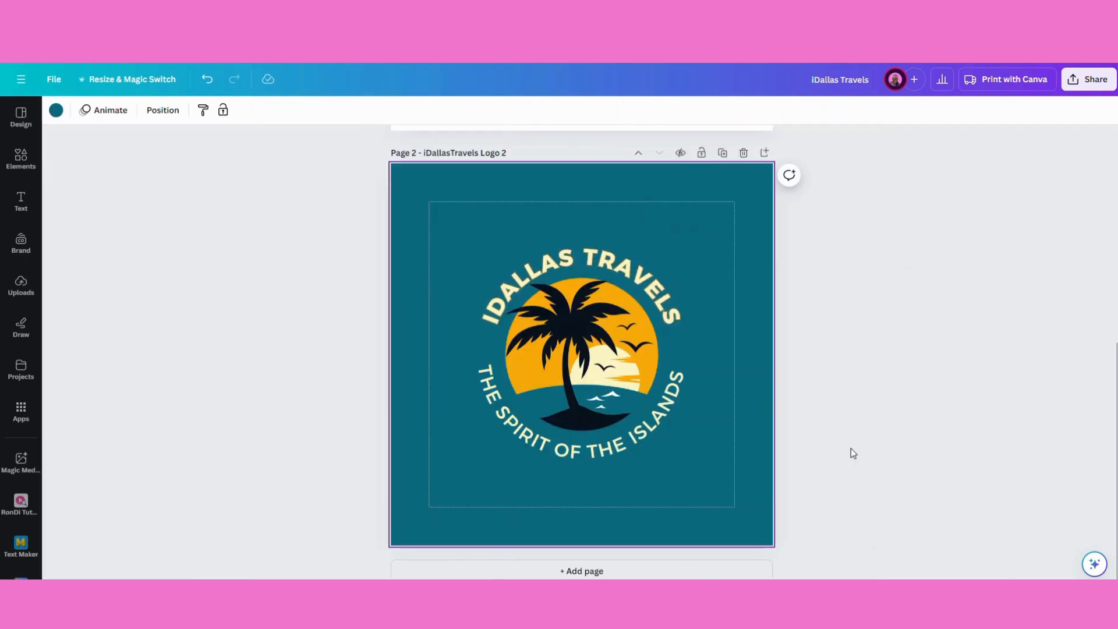
Replace the curved tagline below the palm tree graphic with "TRAVEL MORE | PAY LESS"
left_click(654, 445)
left_click(655, 445)
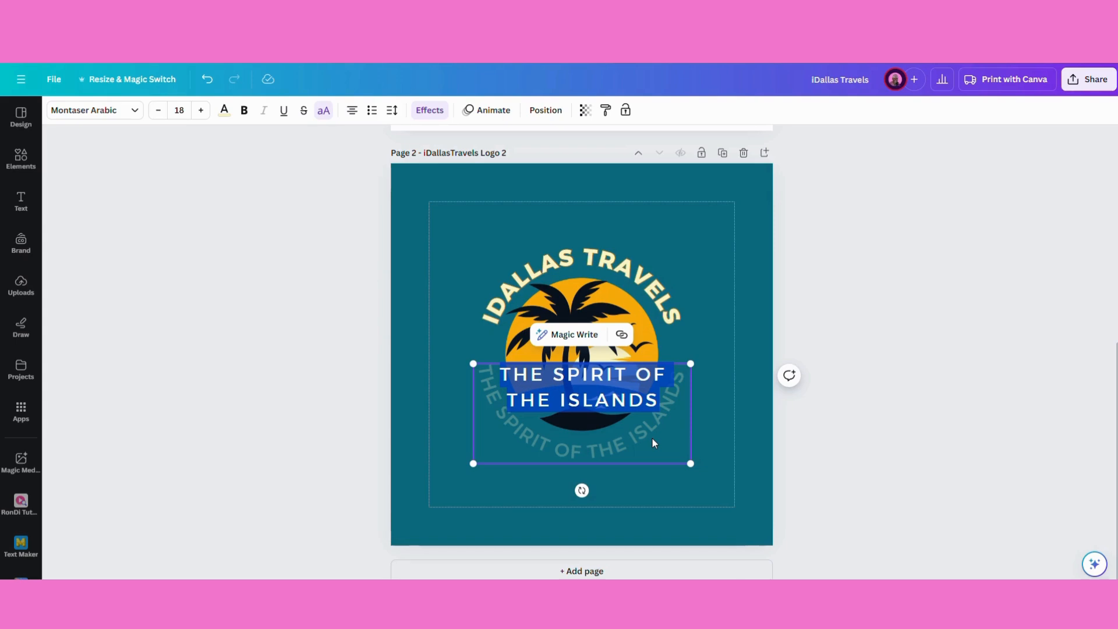
type("TRAVEL M")
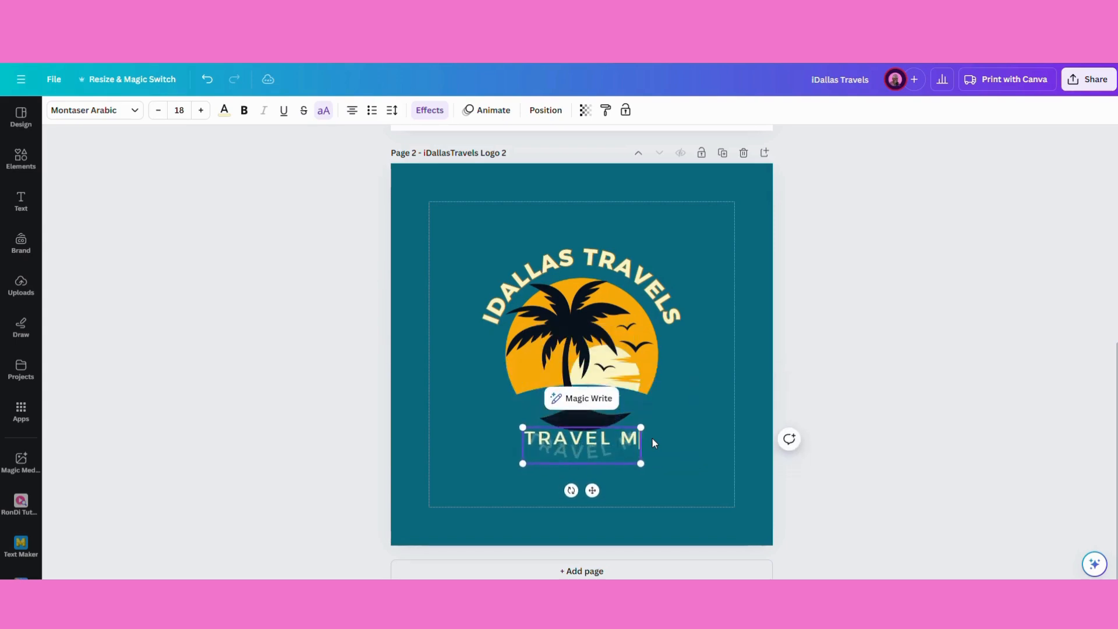
type("ORE | PAY LESS")
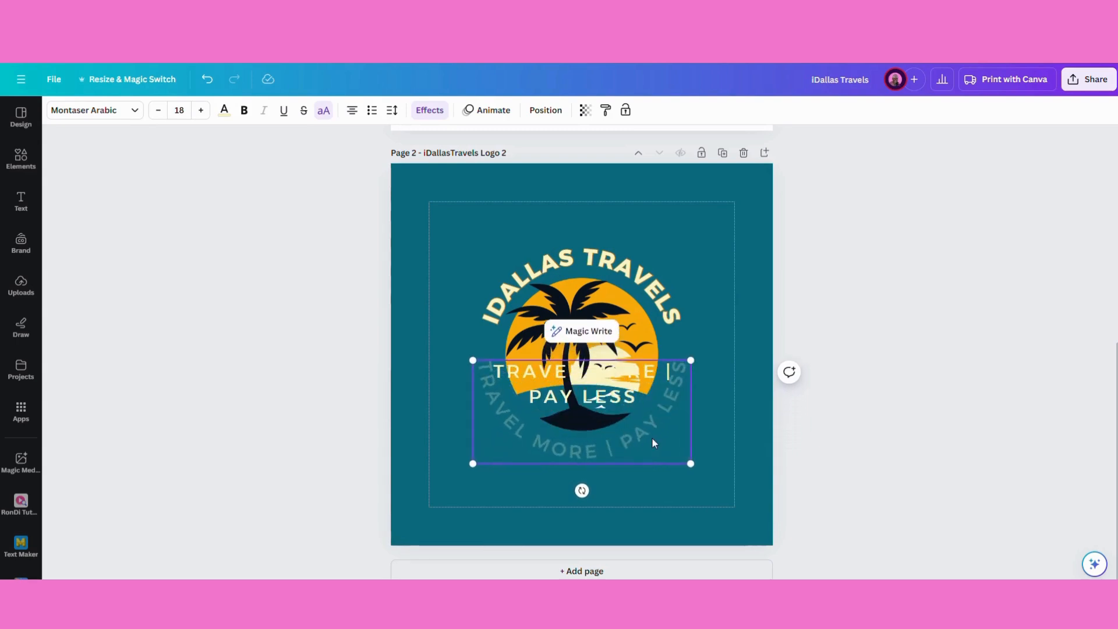
left_click(722, 469)
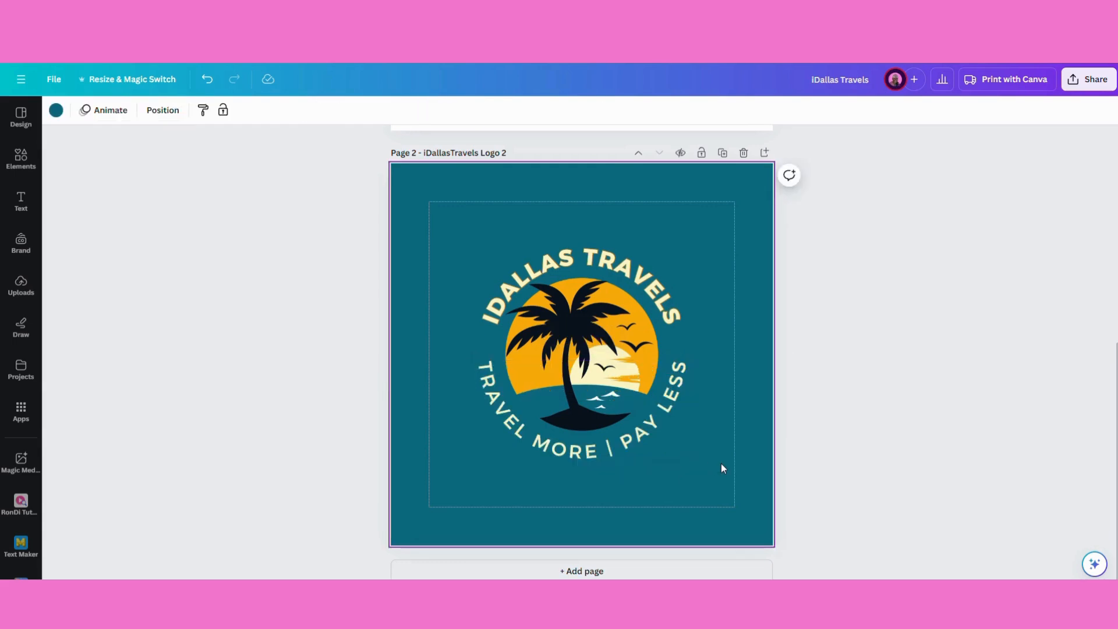
Make the curved TRAVEL MORE | PAY LESS tagline bold
left_click(631, 439)
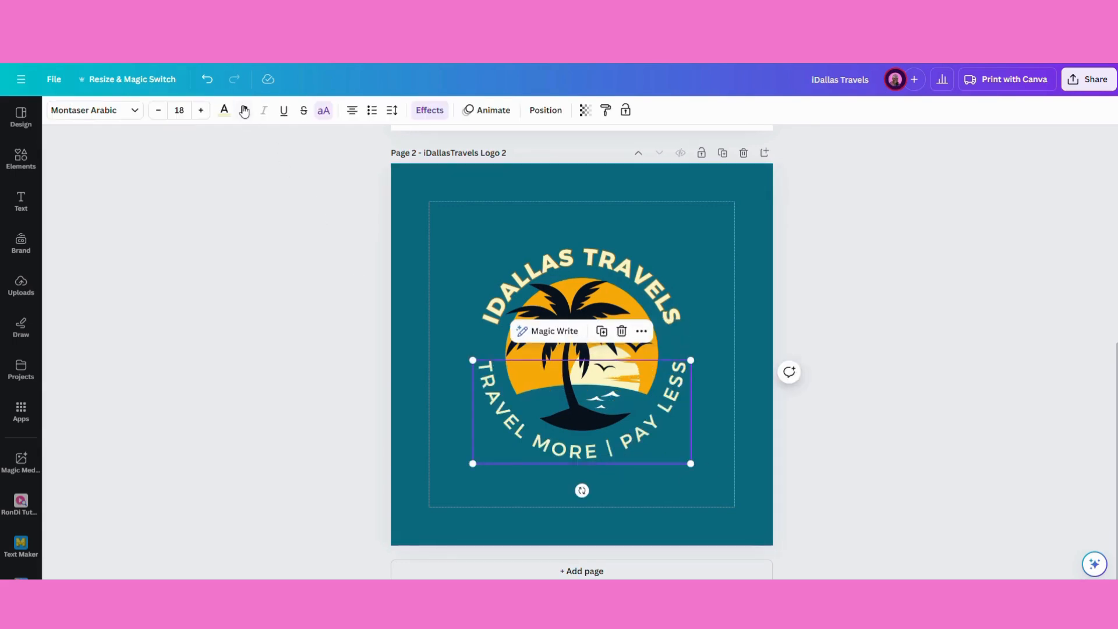
left_click(244, 110)
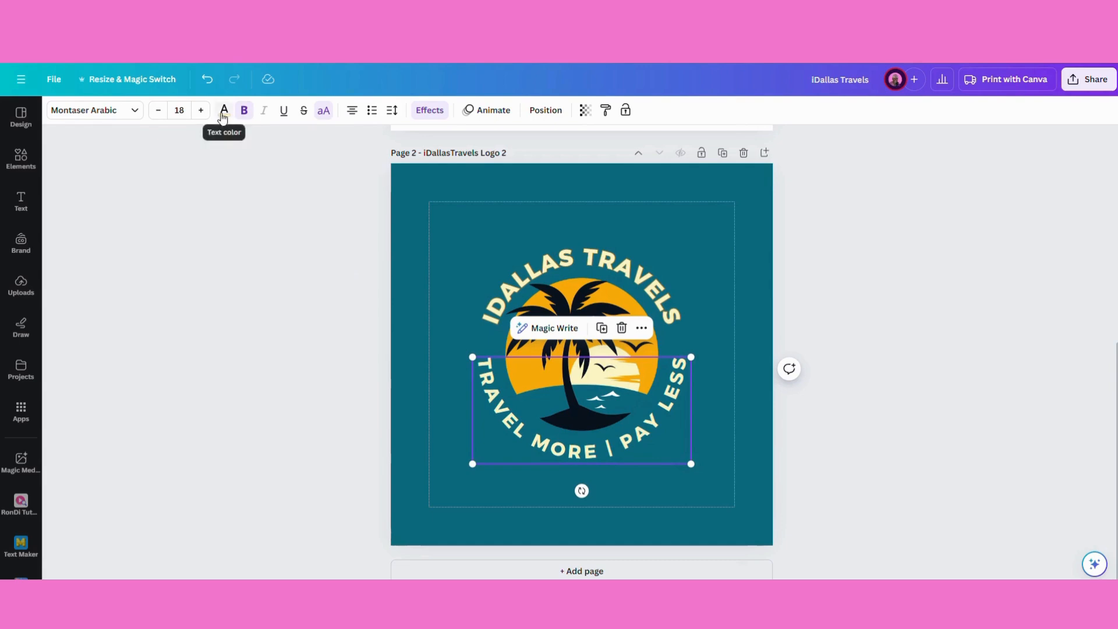
left_click(702, 429)
Remove the bold formatting from the curved IDALLAS TRAVELS text above the palm tree graphic
left_click(635, 346)
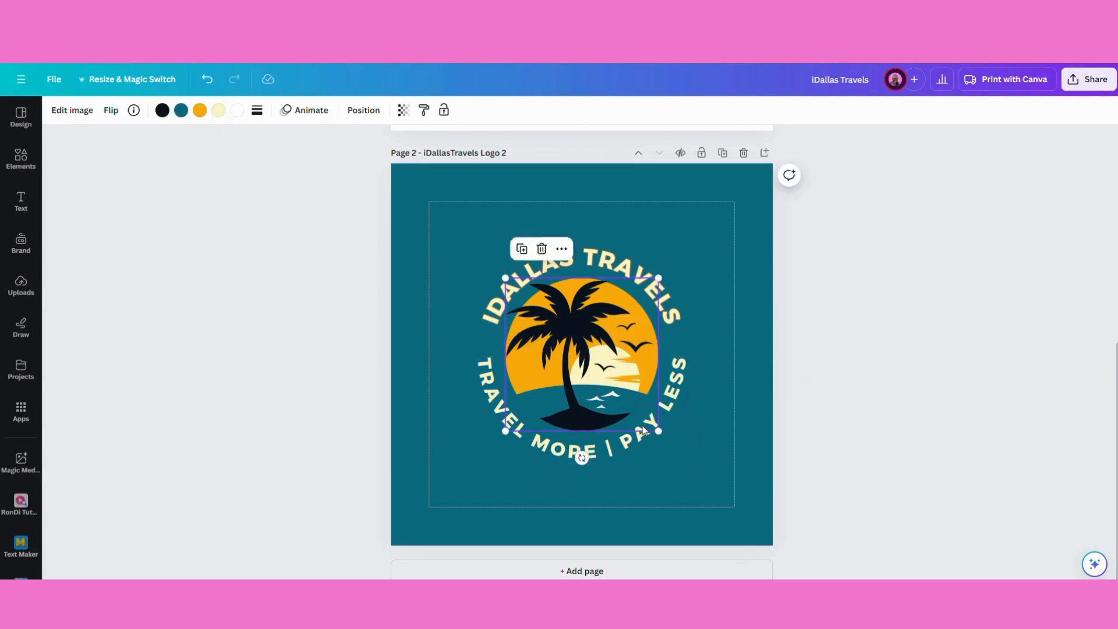
left_click(628, 450)
left_click(628, 277)
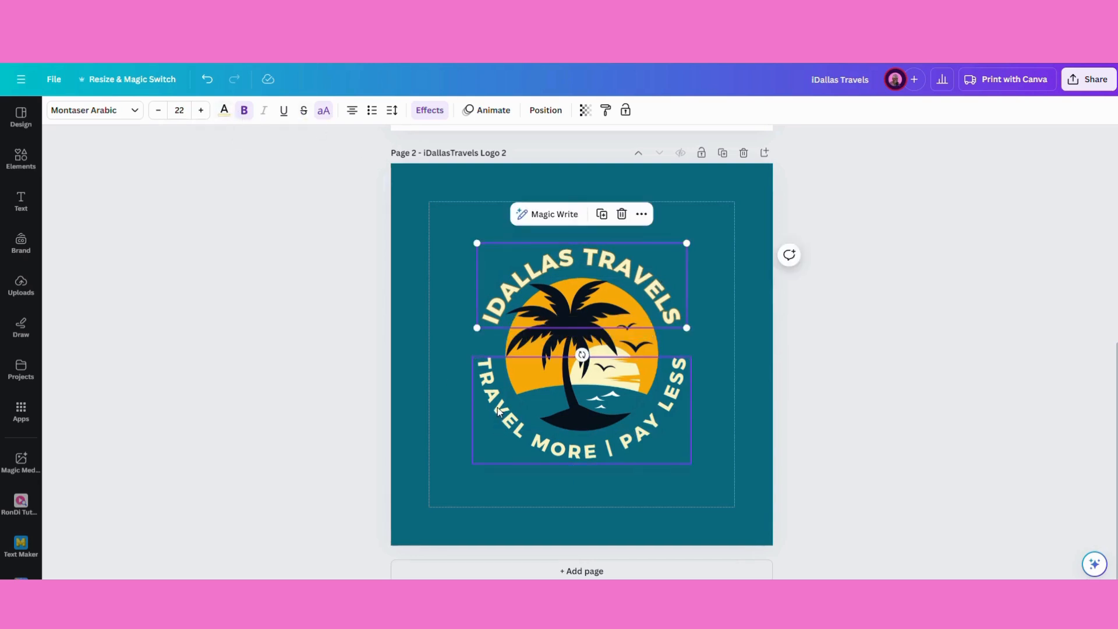
left_click(244, 110)
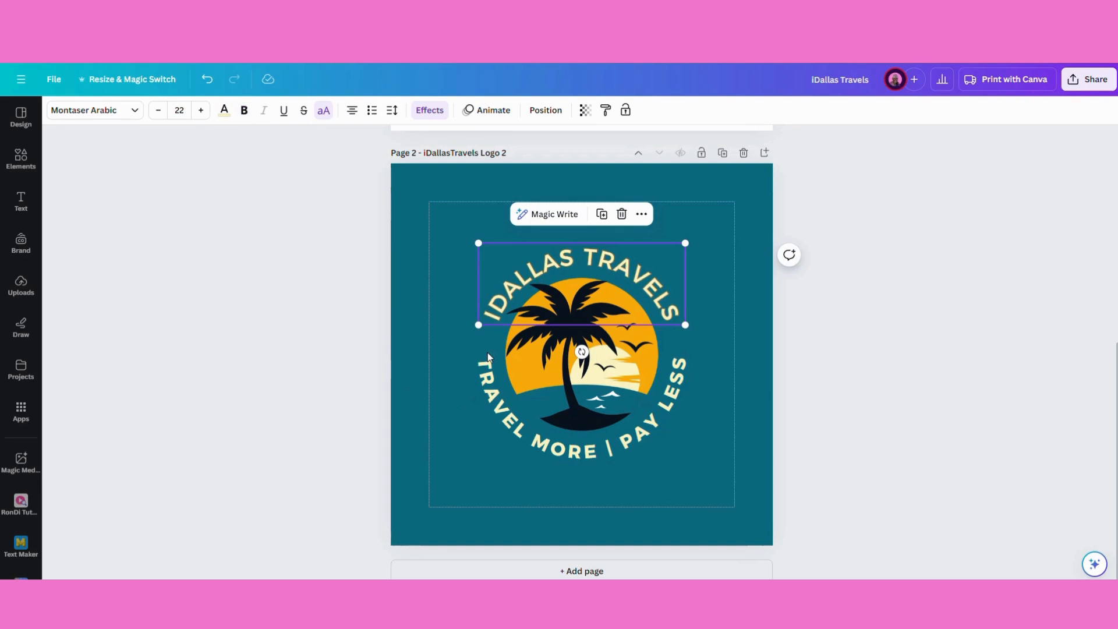
Make the curved IDALLAS TRAVELS text bold and remove the bold formatting from the curved TRAVEL MORE | PAY LESS tagline
left_click(244, 110)
left_click(575, 460)
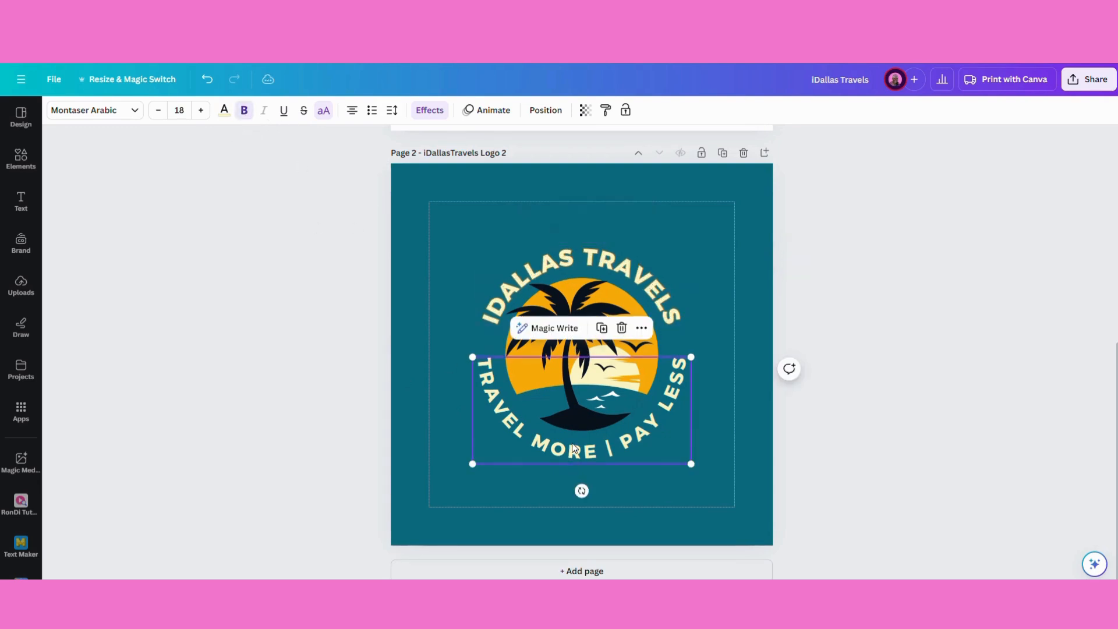
left_click(244, 114)
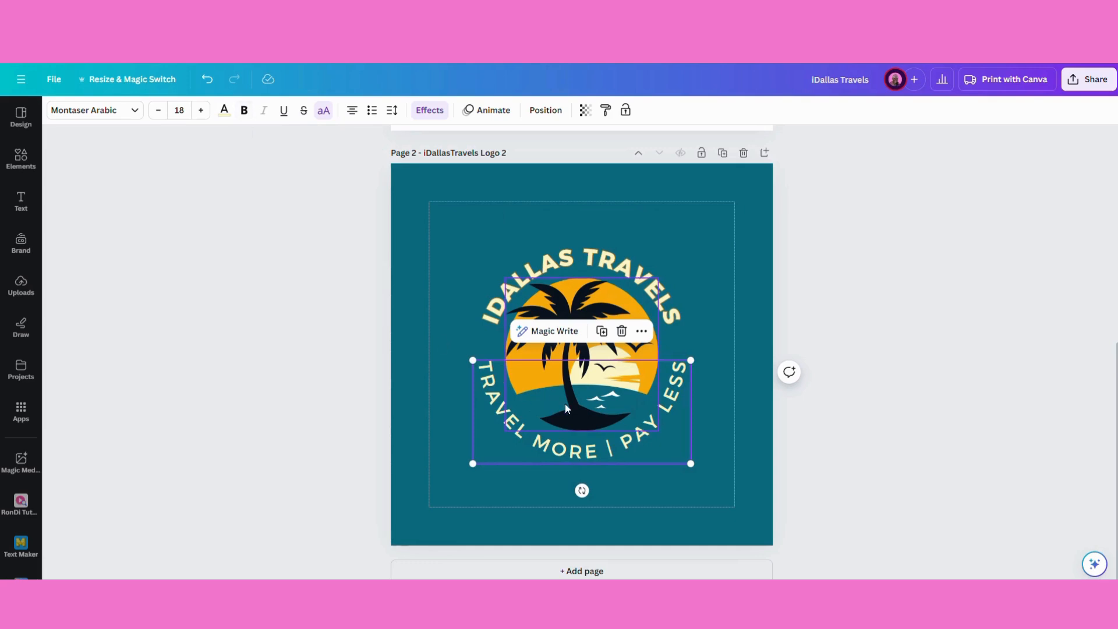
left_click(724, 414)
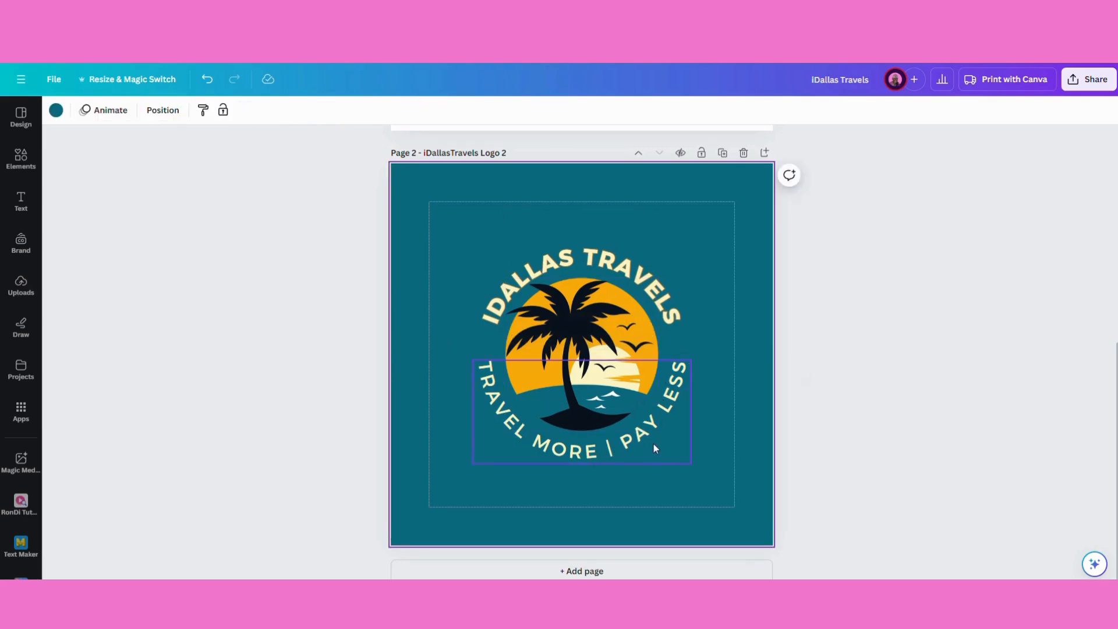
Change the font of the curved TRAVEL MORE | PAY LESS tagline to Montserrat Bold
left_click(638, 446)
left_click(638, 447)
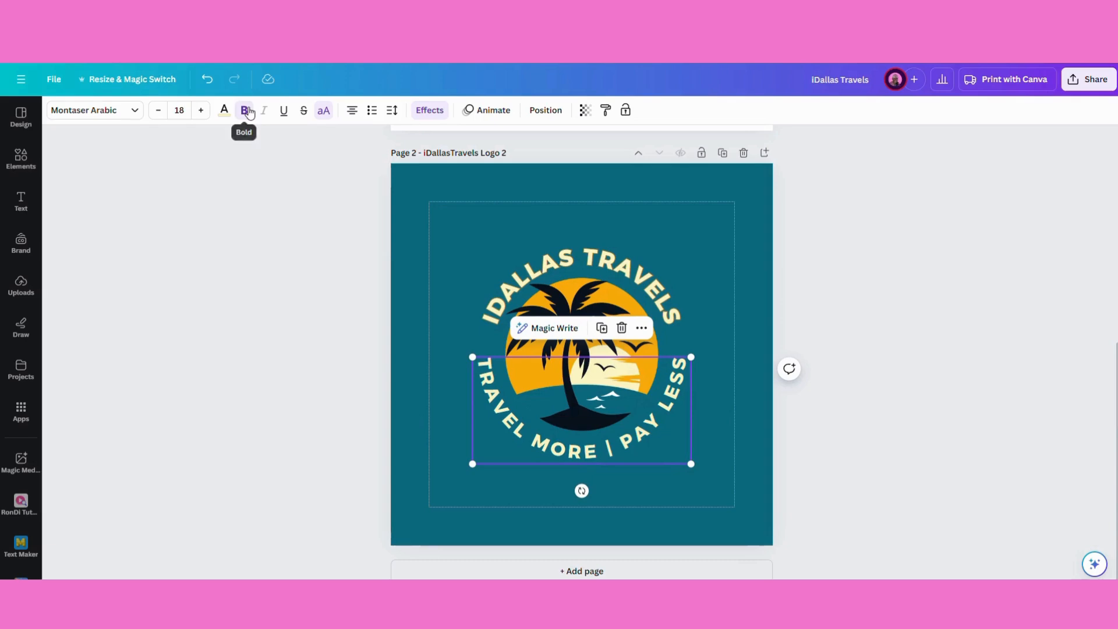
left_click(131, 110)
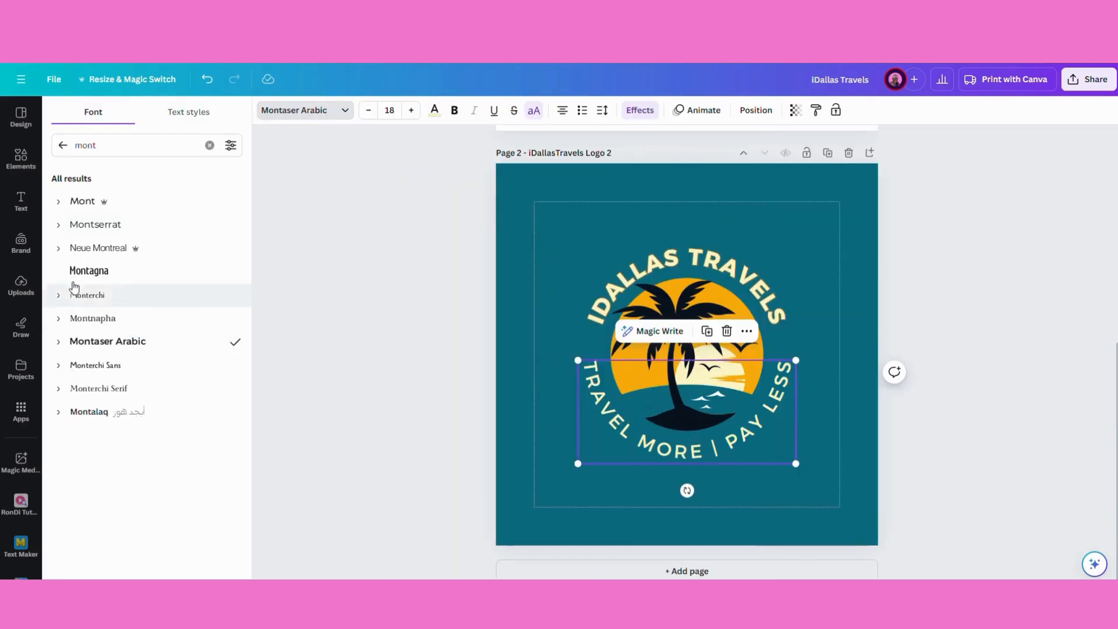
left_click(56, 225)
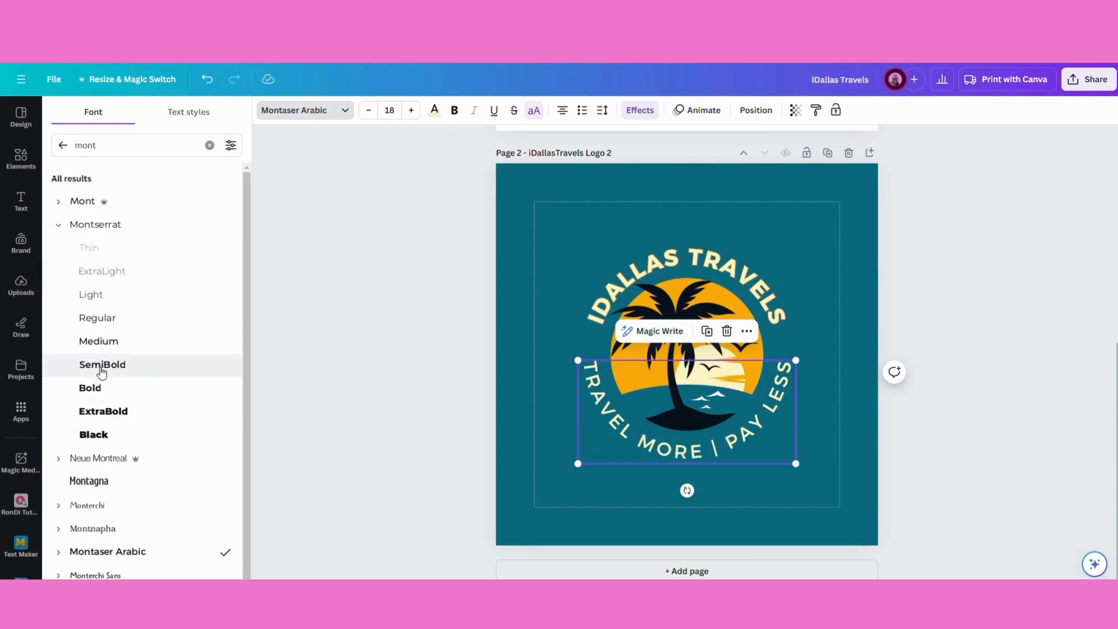
left_click(103, 366)
left_click(104, 388)
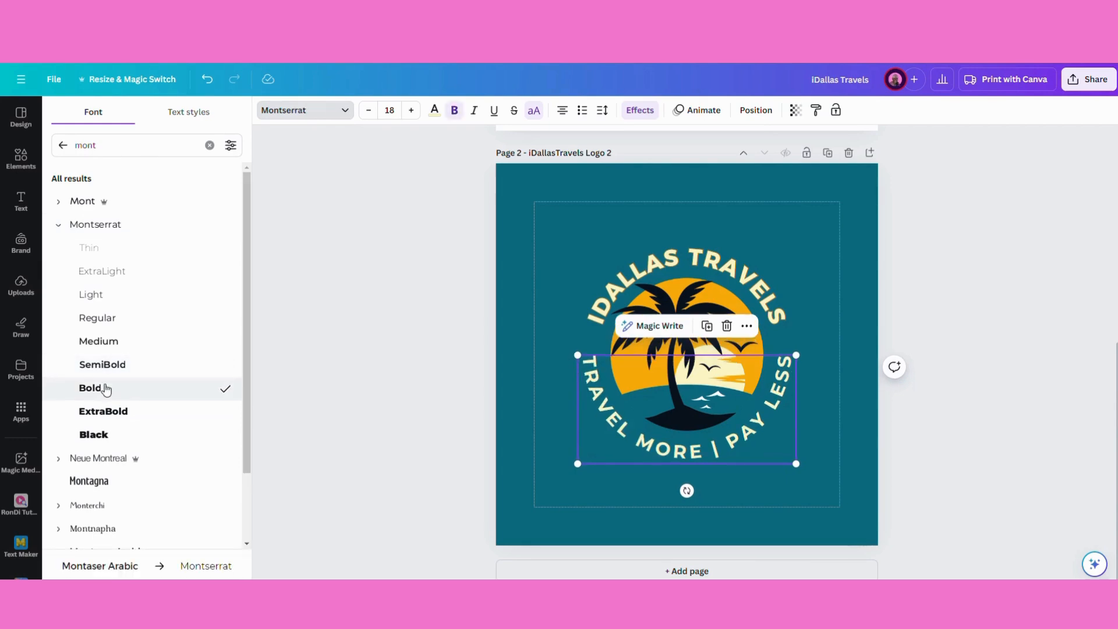
left_click(110, 368)
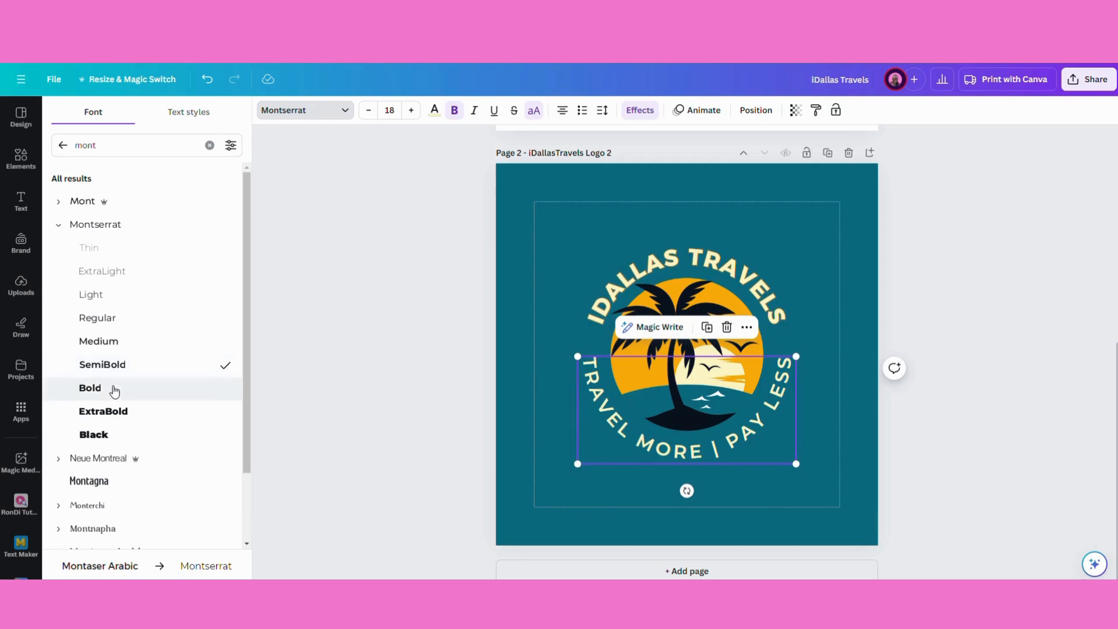
left_click(113, 389)
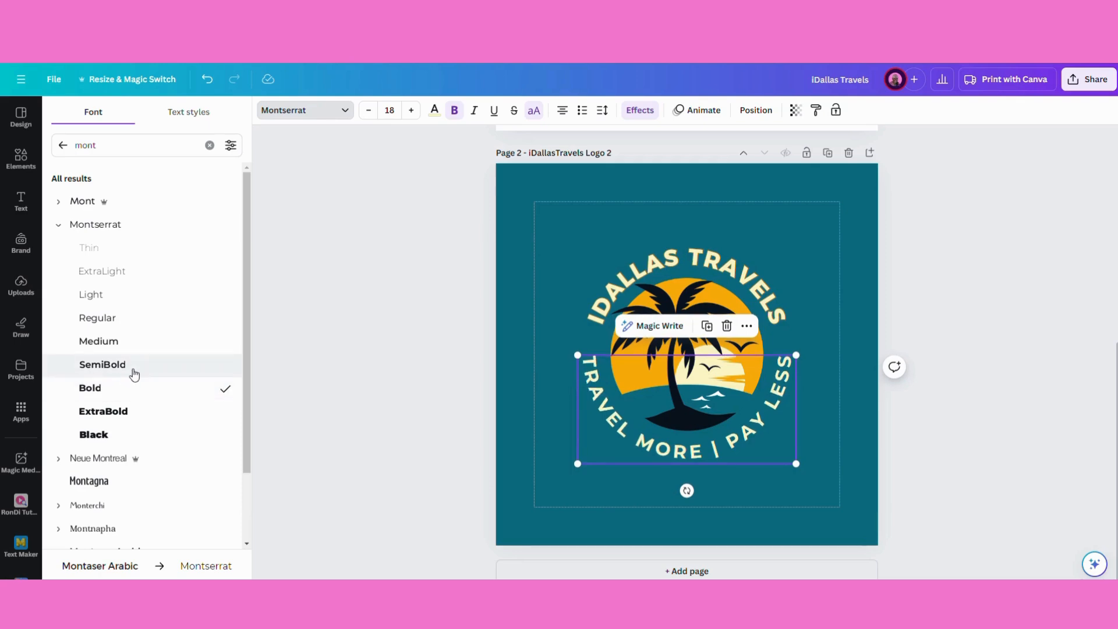
left_click(428, 395)
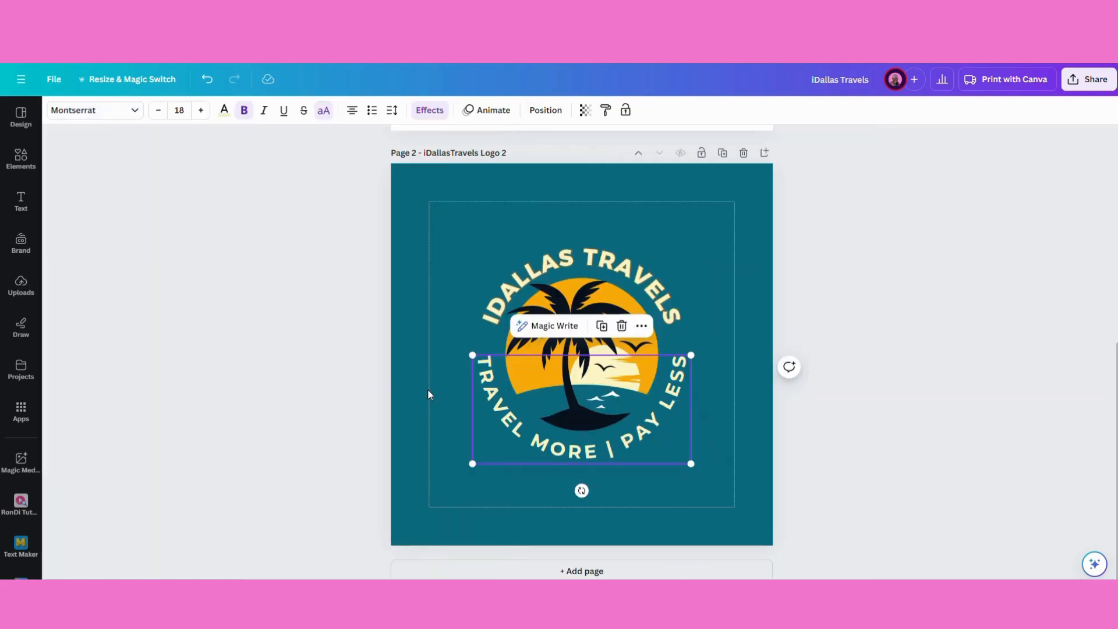
left_click(909, 379)
Replace the palm tree graphic on page 2 with the recently used TRAVEL TIME signpost graphic
left_click(609, 352)
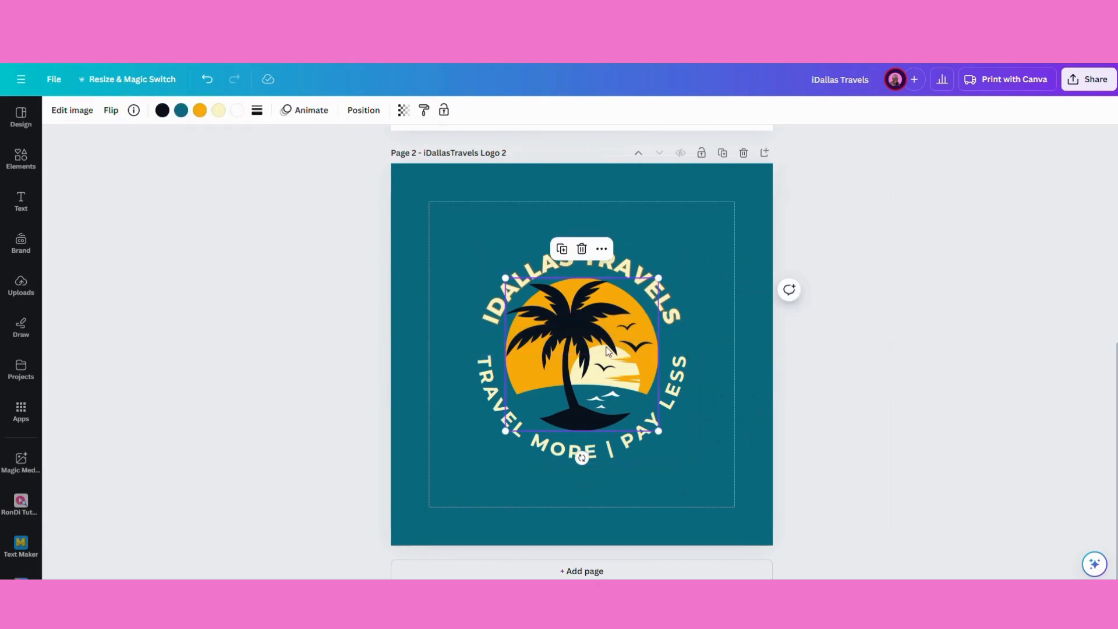
left_click(582, 249)
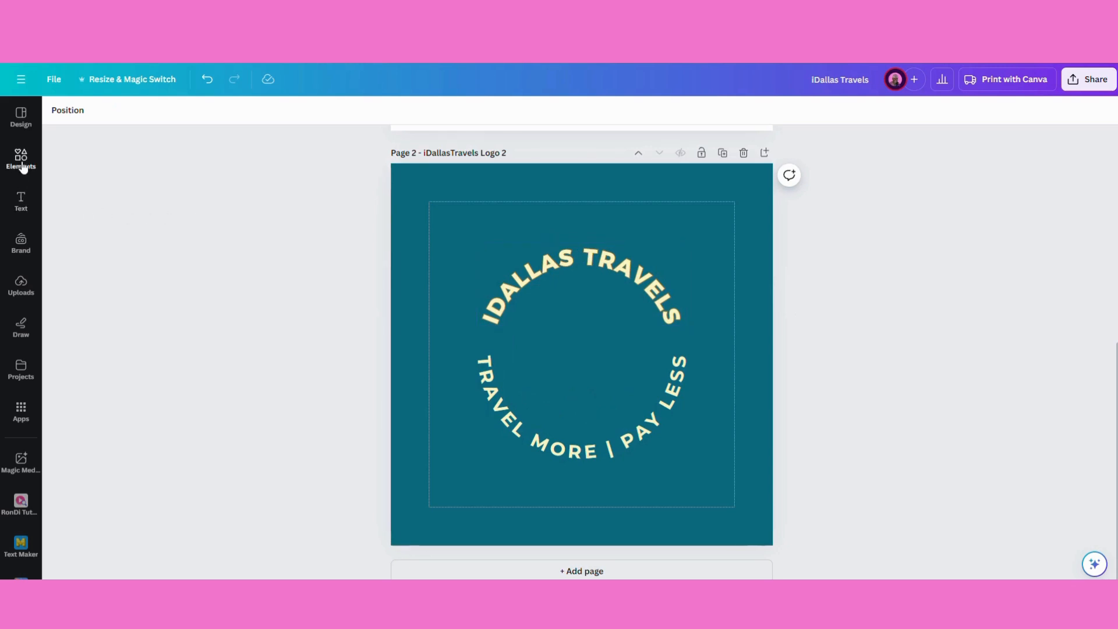
left_click(21, 159)
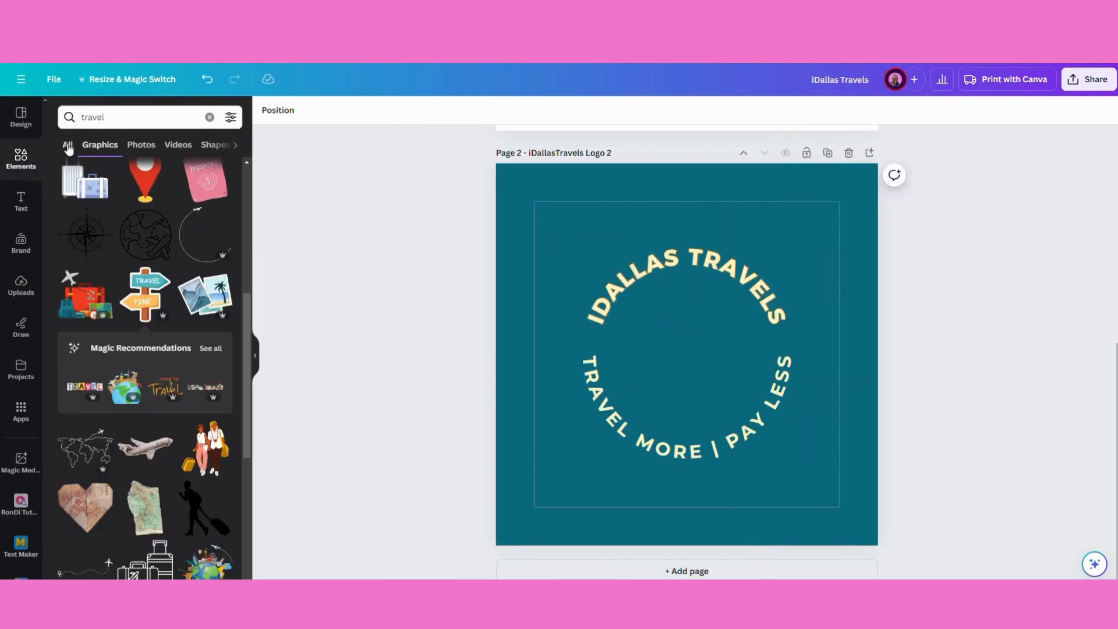
left_click(210, 117)
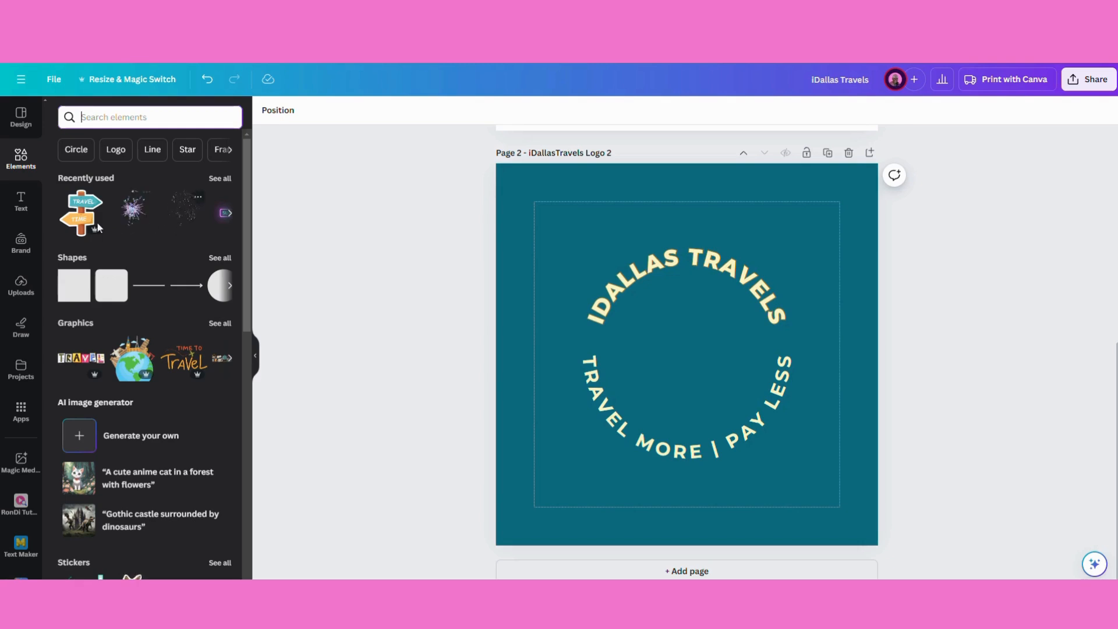
left_click(78, 220)
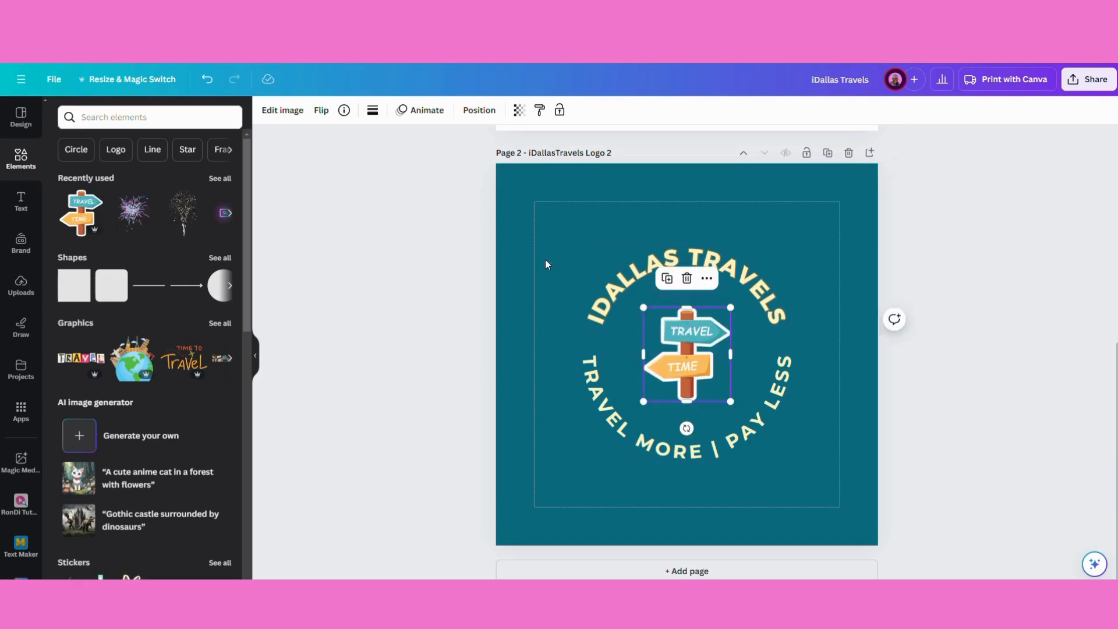
Apply the vivid Eldar filter to the TRAVEL TIME signpost graphic on page 2
left_click(283, 110)
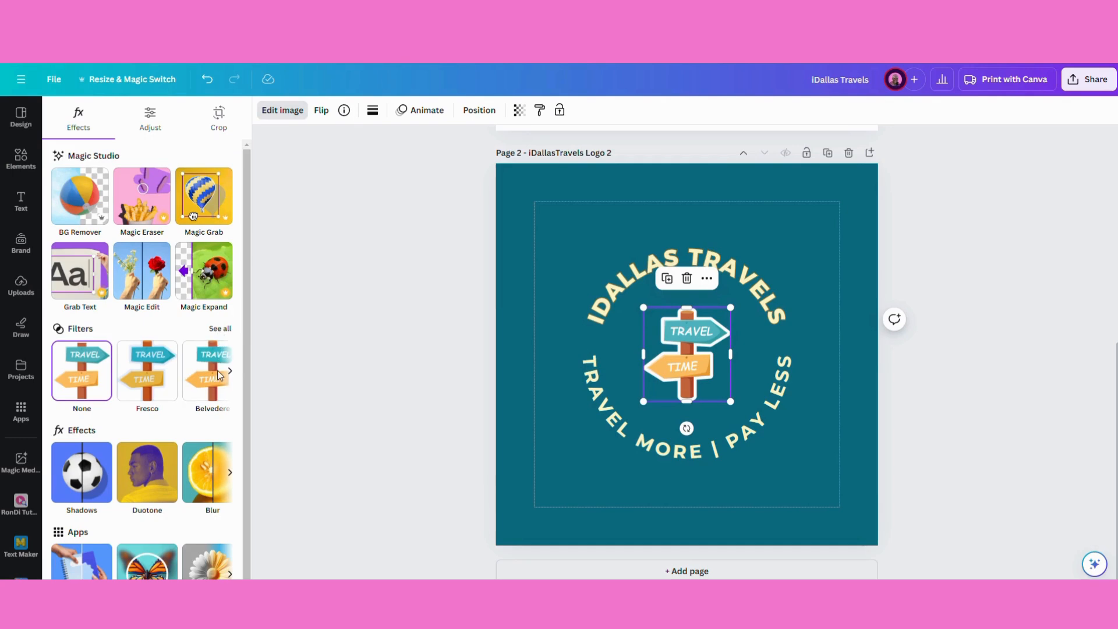
left_click(220, 329)
scroll(203, 402, "down", 3)
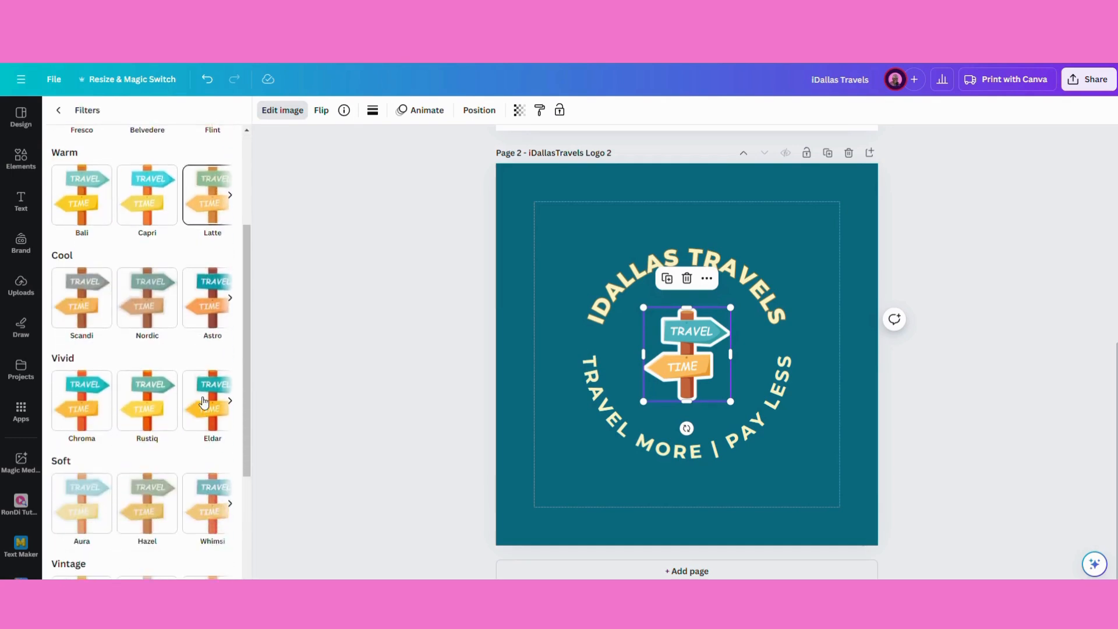
left_click(203, 402)
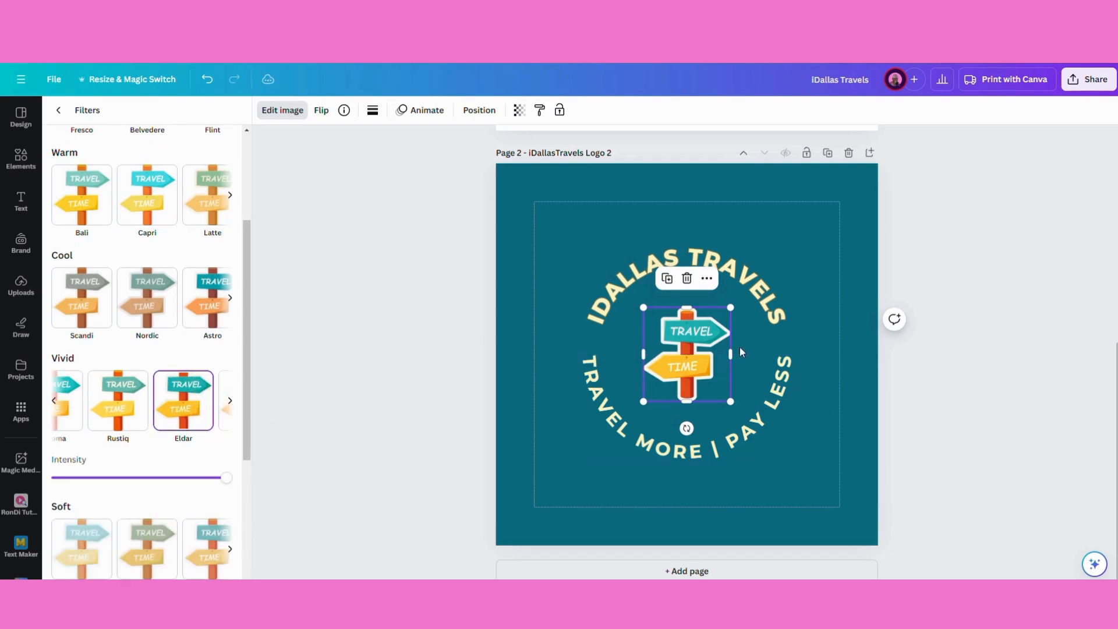
key("Escape")
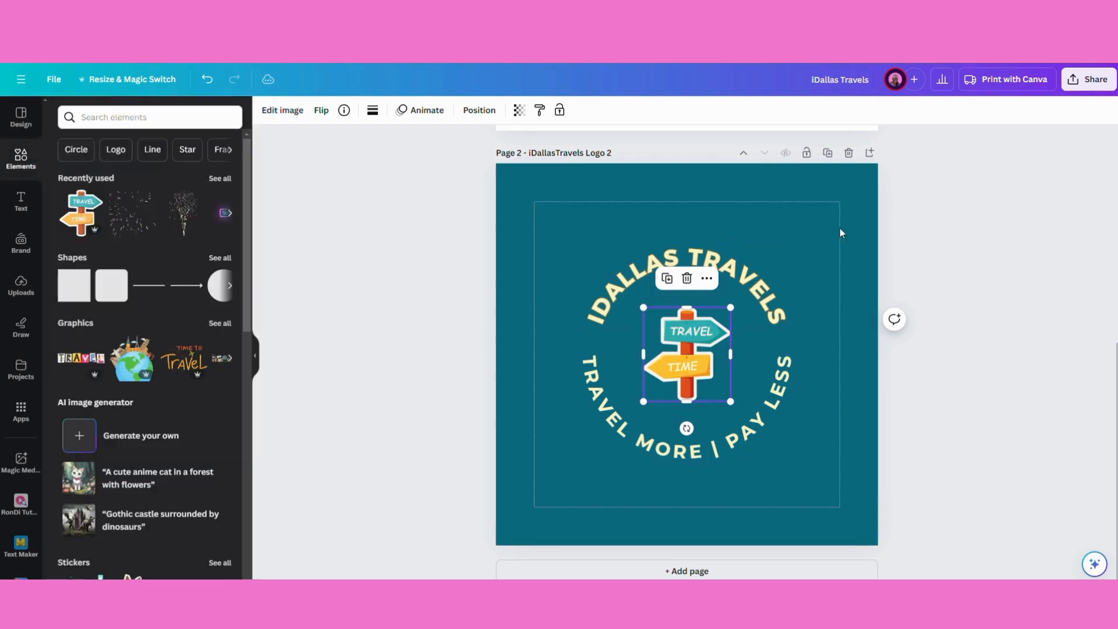
left_click(969, 232)
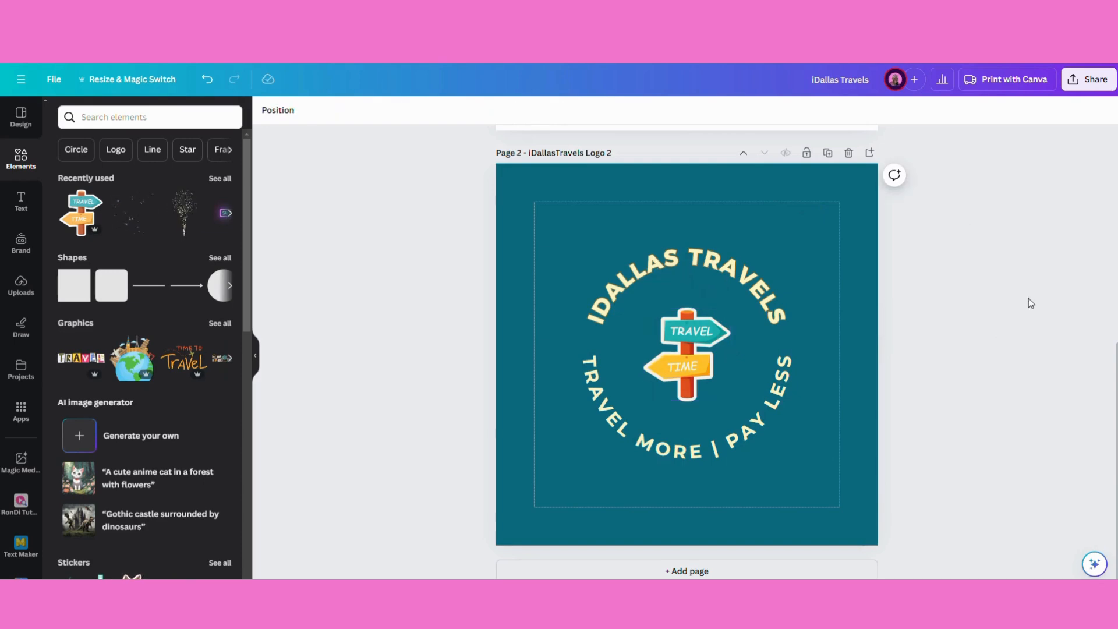
Compare the white logo on page 1 with the teal logo on page 2
scroll(1029, 298, "up", 5)
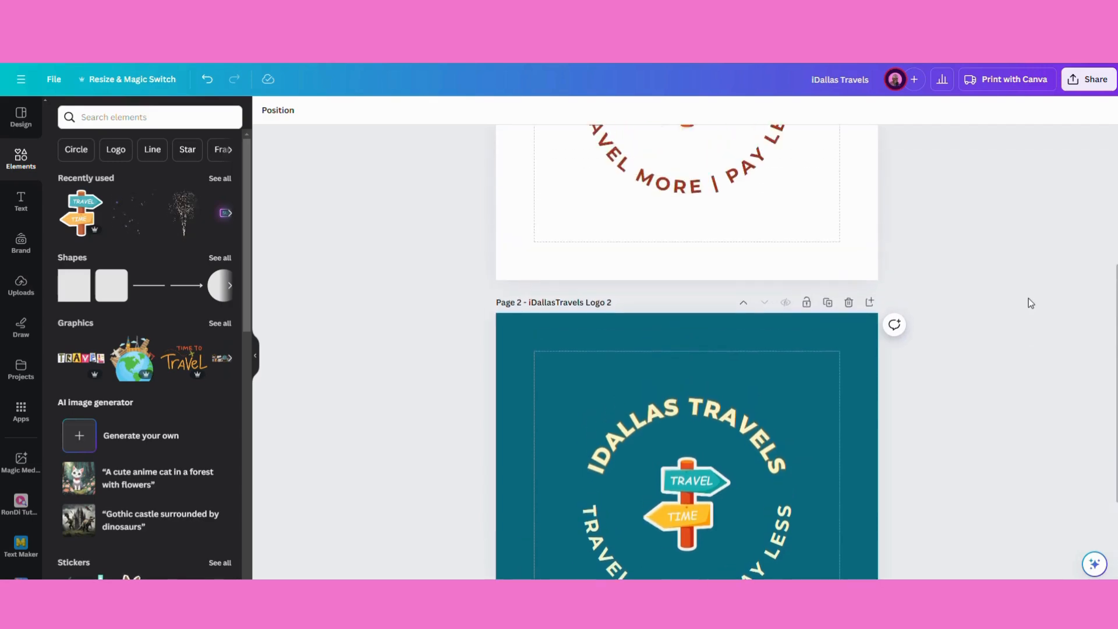
scroll(1029, 299, "up", 3)
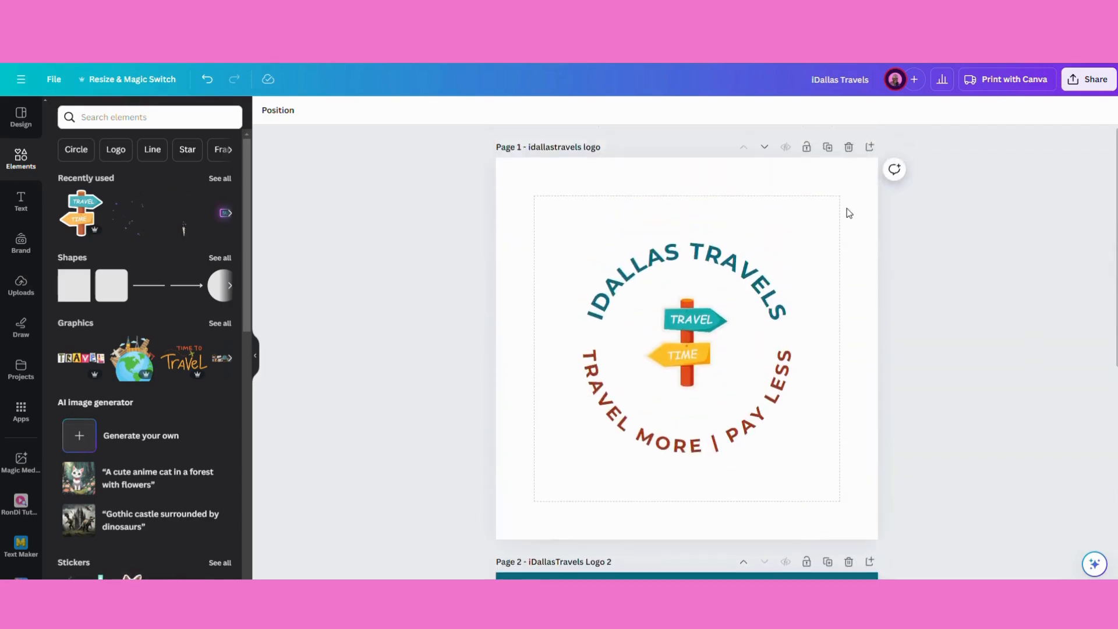
left_click(830, 187)
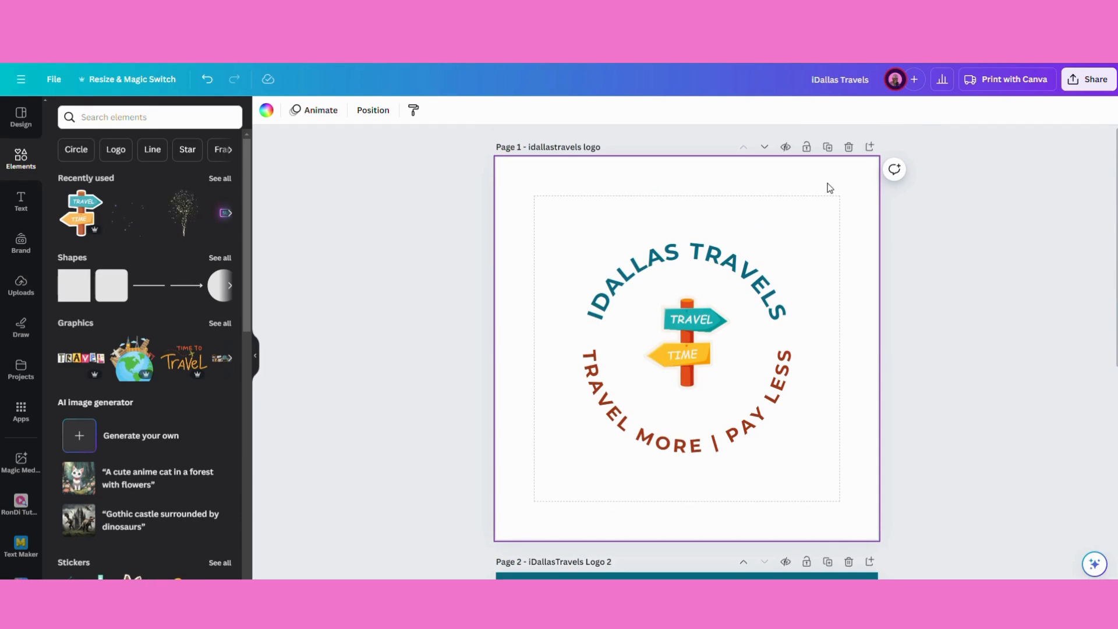
scroll(976, 353, "down", 6)
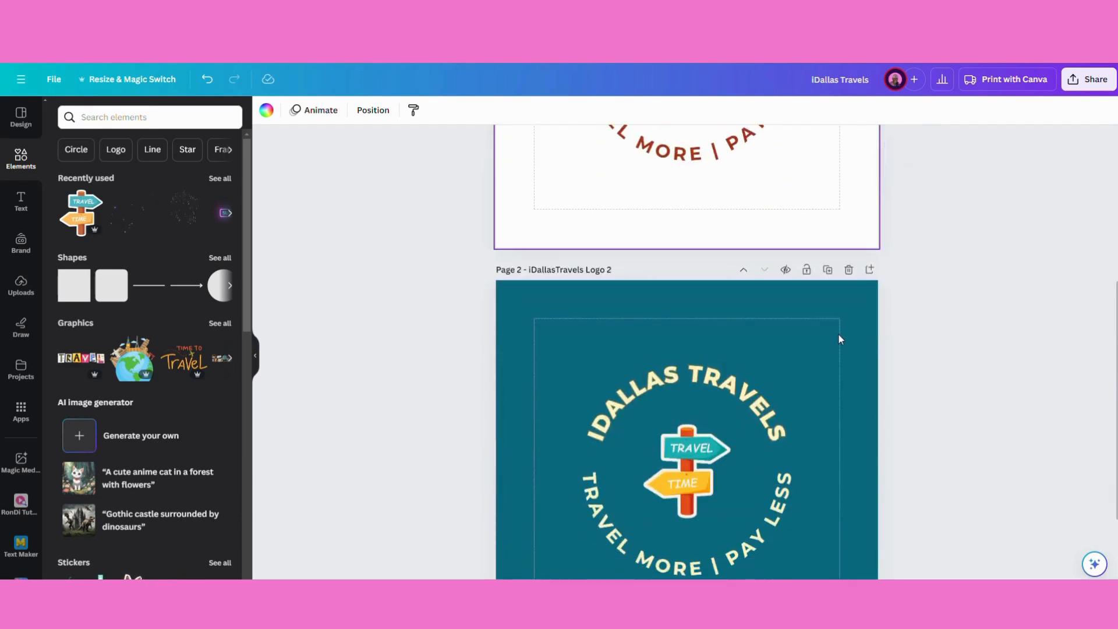
scroll(951, 327, "down", 3)
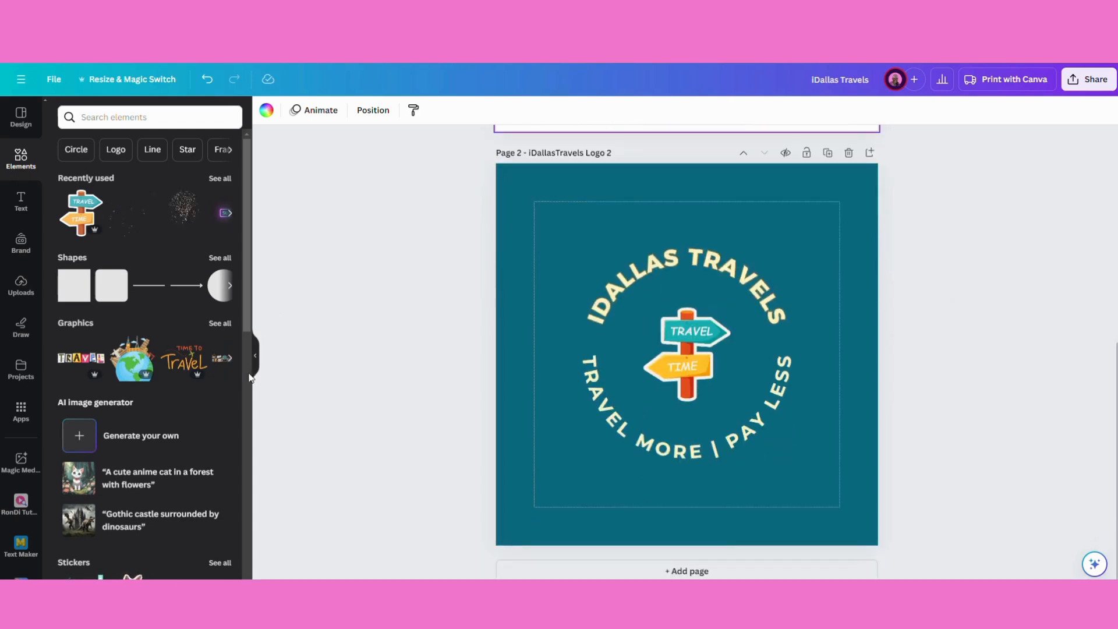
left_click(256, 362)
scroll(869, 332, "up", 5)
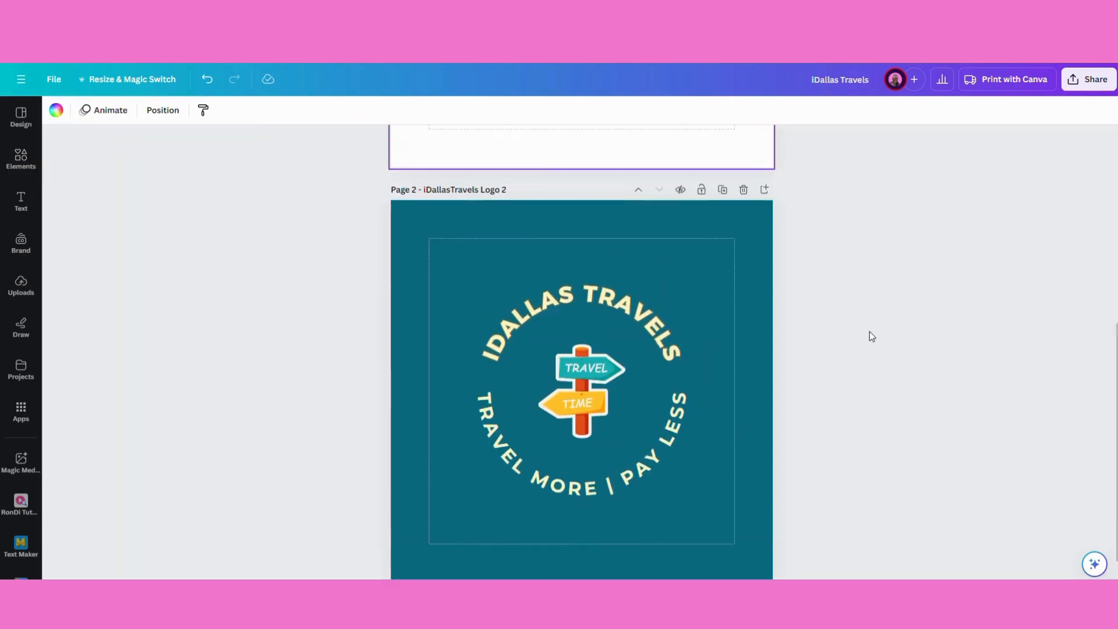
scroll(869, 332, "up", 3)
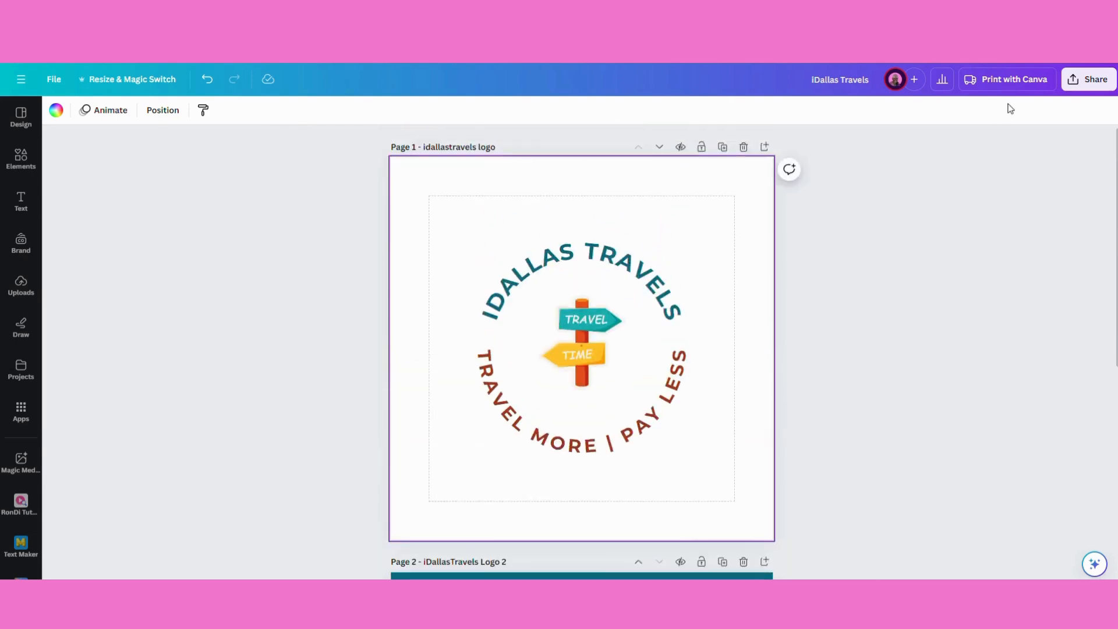
scroll(934, 315, "down", 3)
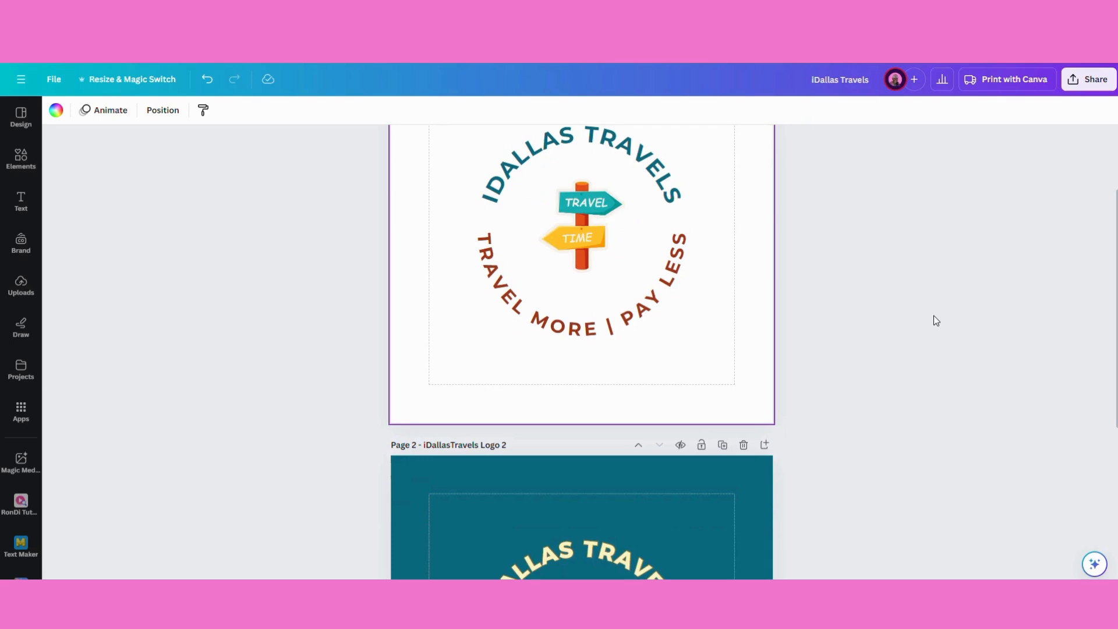
scroll(934, 315, "down", 5)
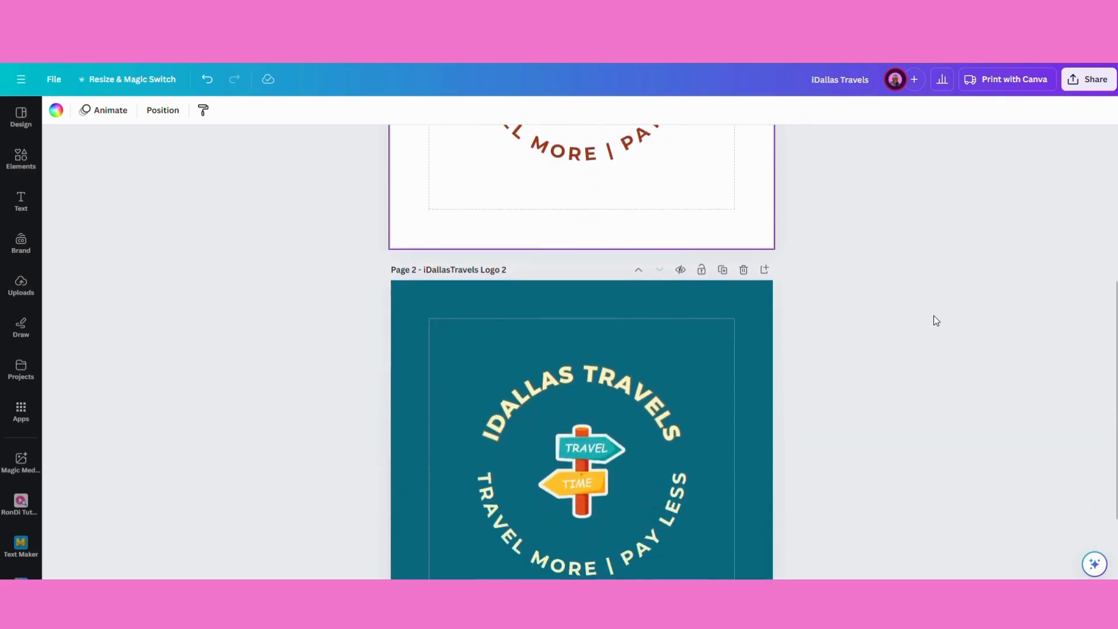
Download only page 2, iDallasTravels Logo 2, as a 500 × 500 px PNG with a transparent background
left_click(727, 222)
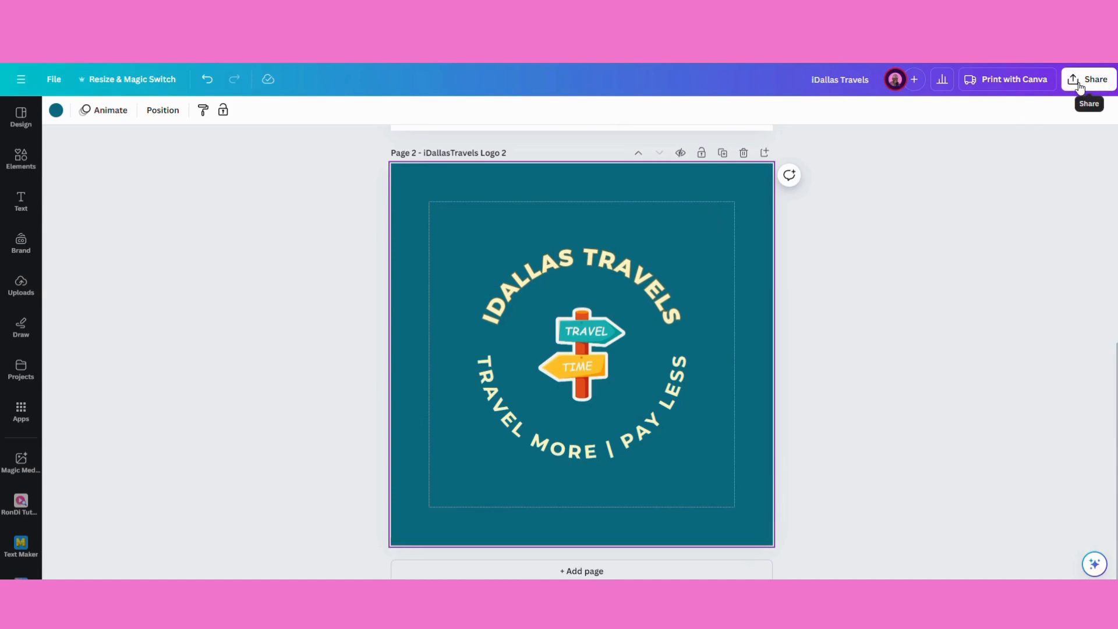
left_click(1083, 85)
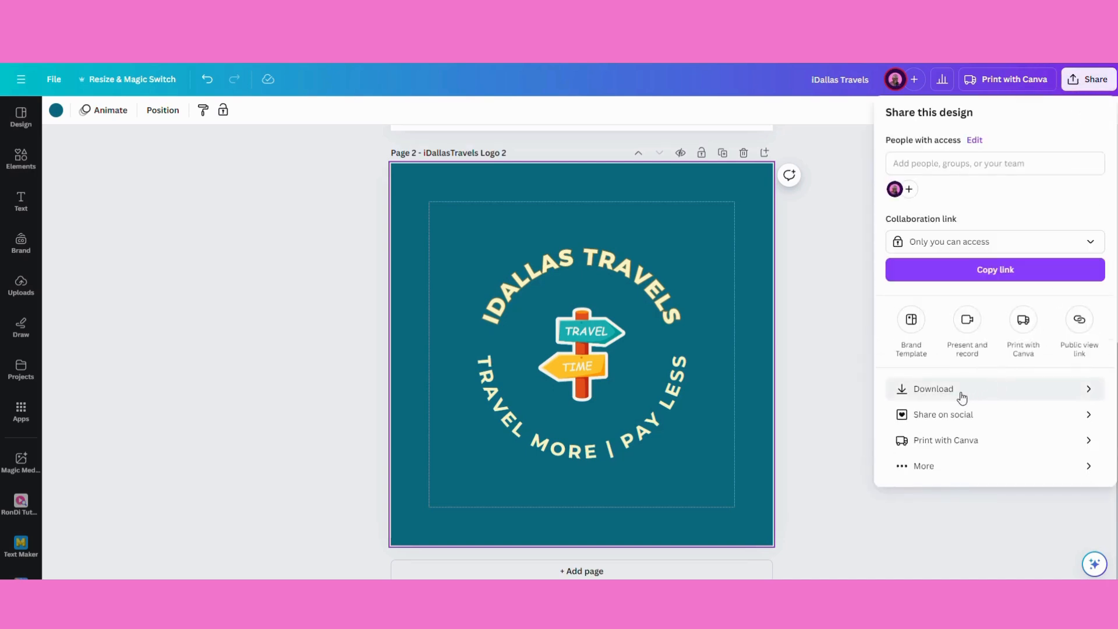
left_click(962, 393)
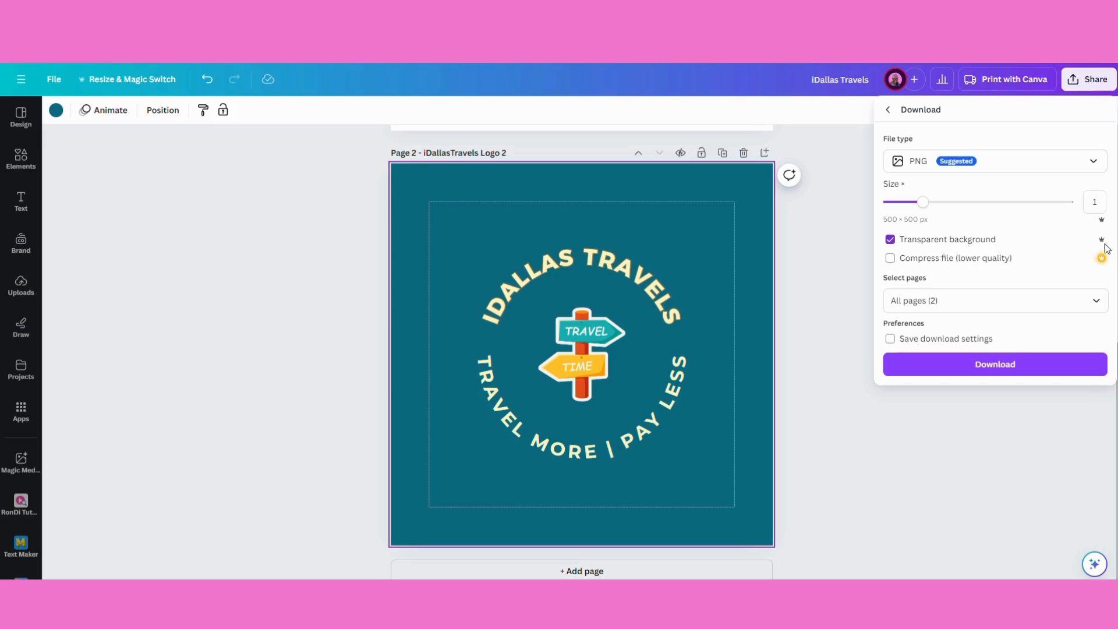
left_click(1091, 312)
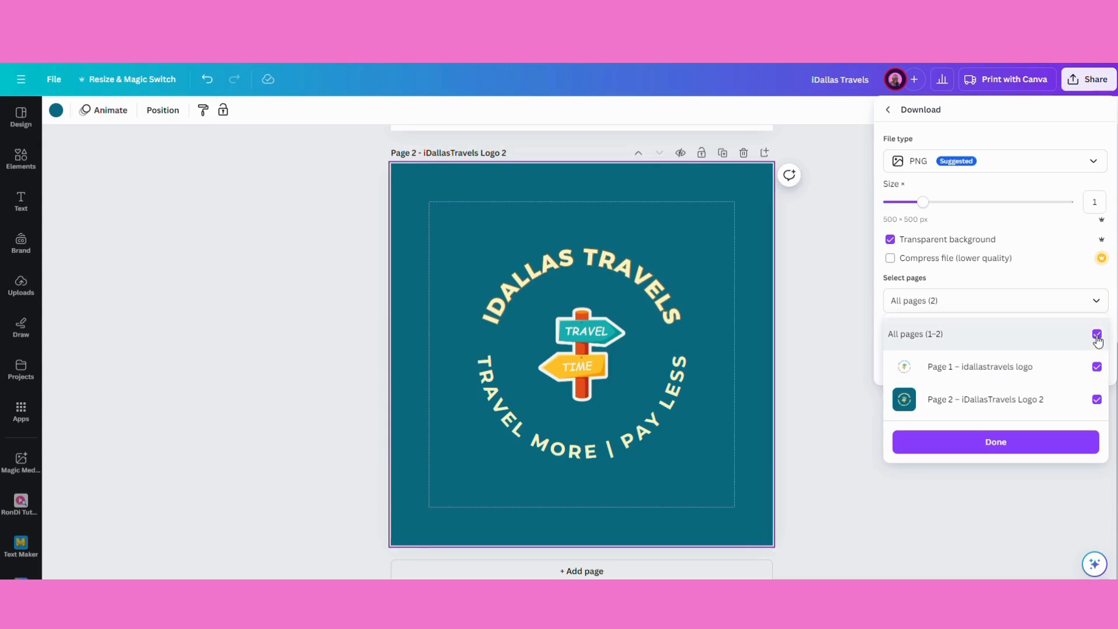
left_click(1097, 334)
left_click(1097, 400)
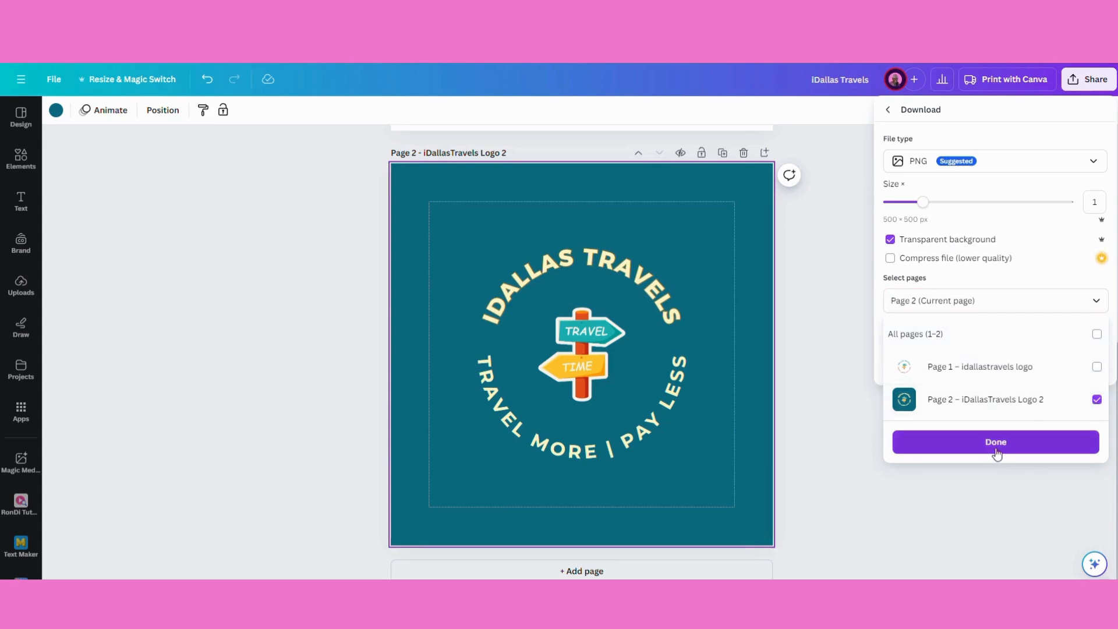
left_click(996, 445)
left_click(1009, 365)
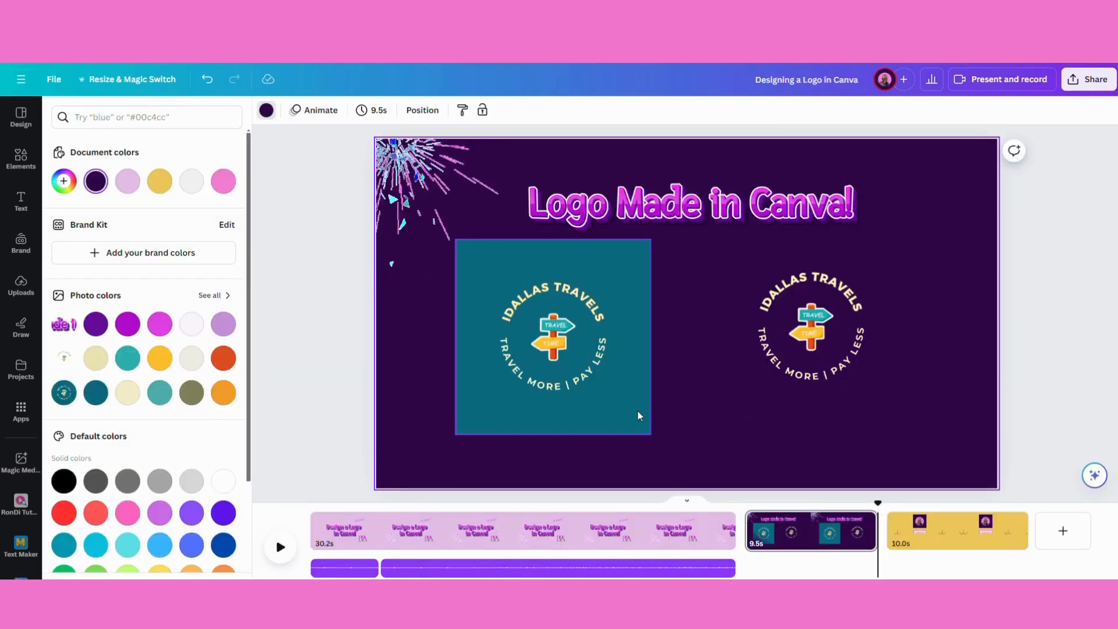
Move the teal-background logo toward the page centre so it sits close beside the transparent logo
left_click(627, 399)
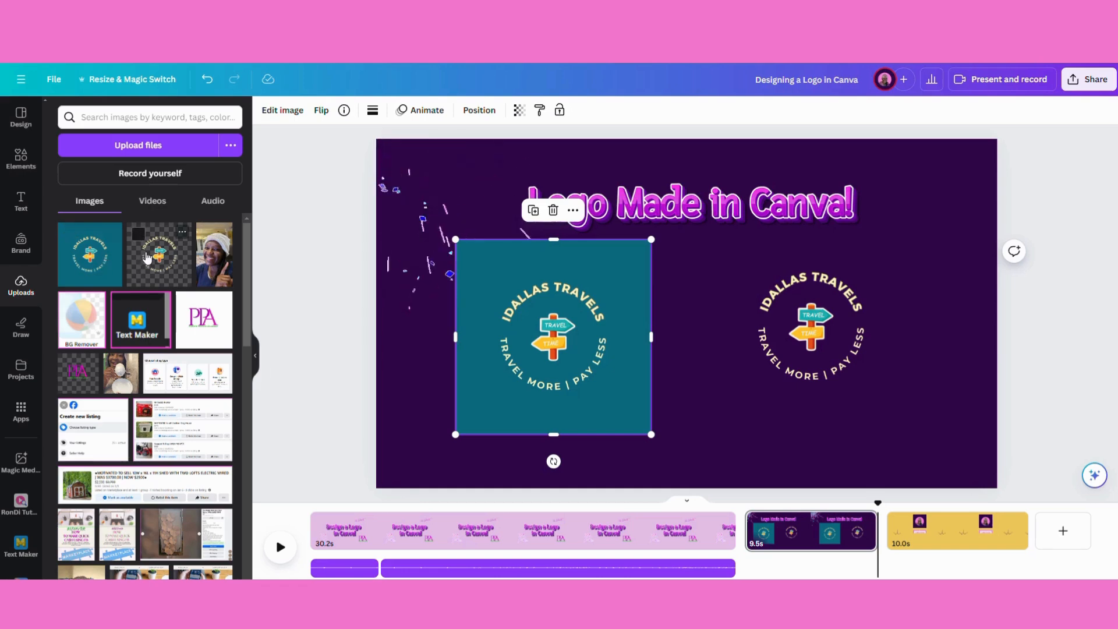
left_click(257, 367)
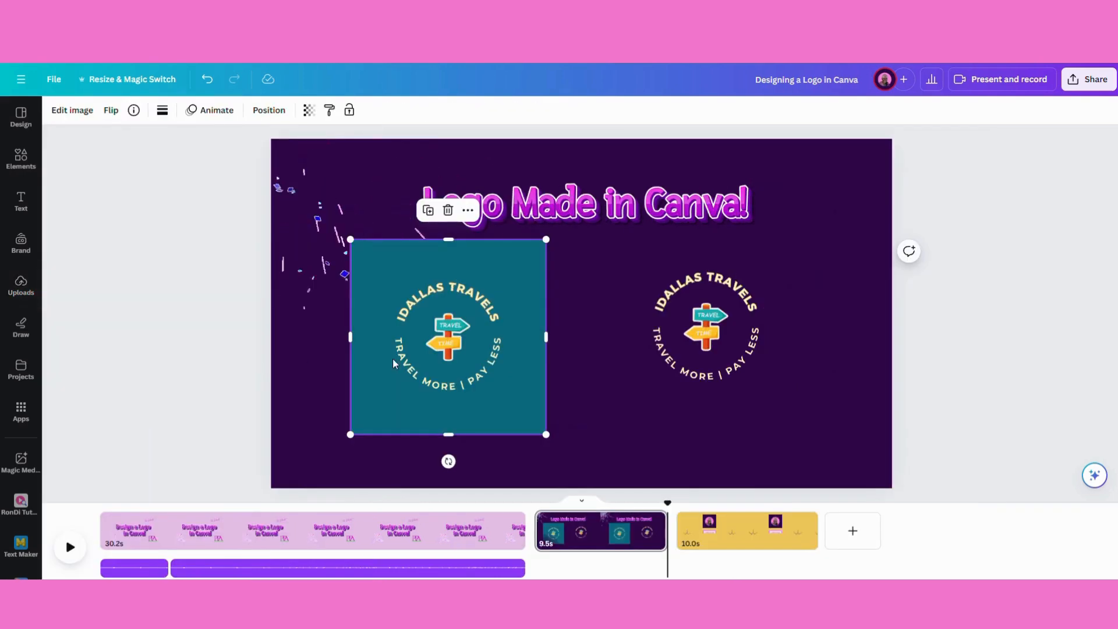
left_click_drag(473, 366, 529, 362)
left_click(742, 332)
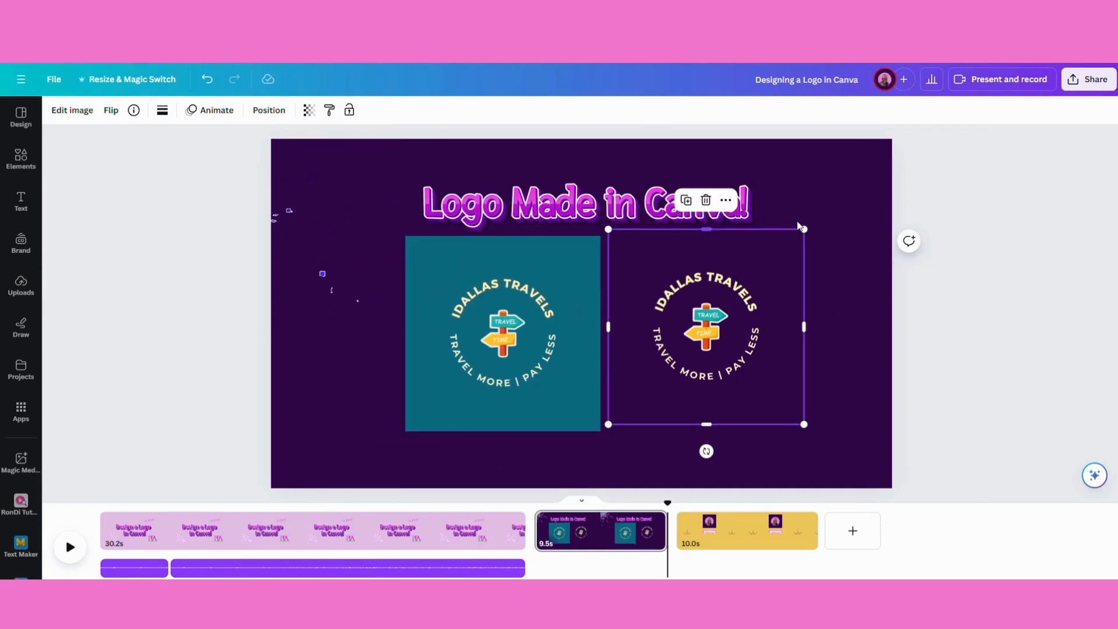
left_click(860, 406)
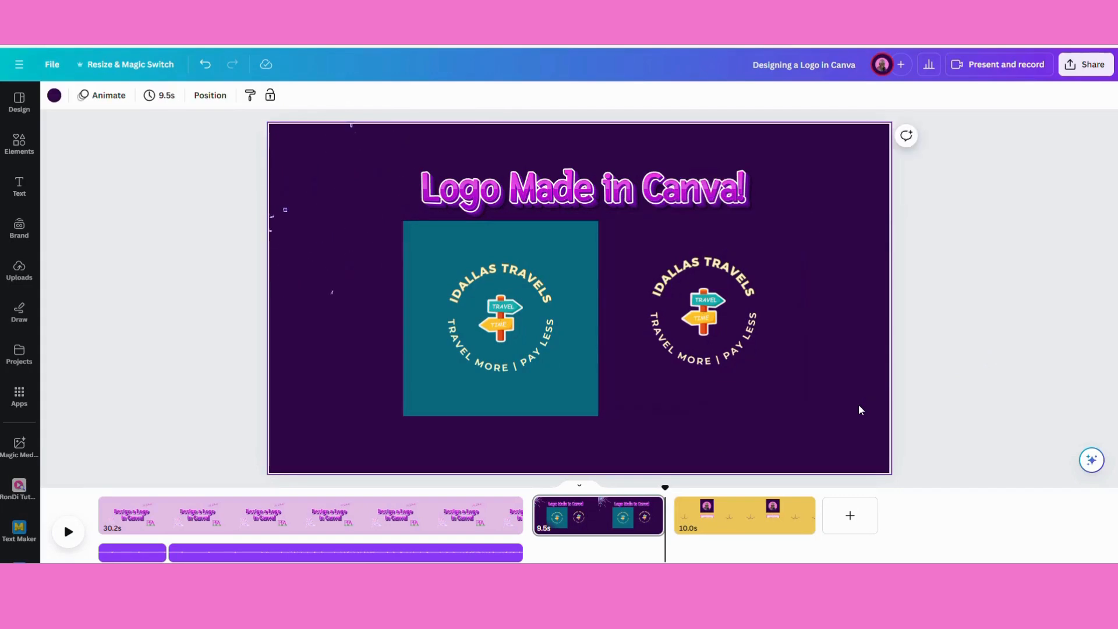
Enlarge the transparent logo slightly and shift it away from the teal logo so their centres line up horizontally
left_click(471, 366)
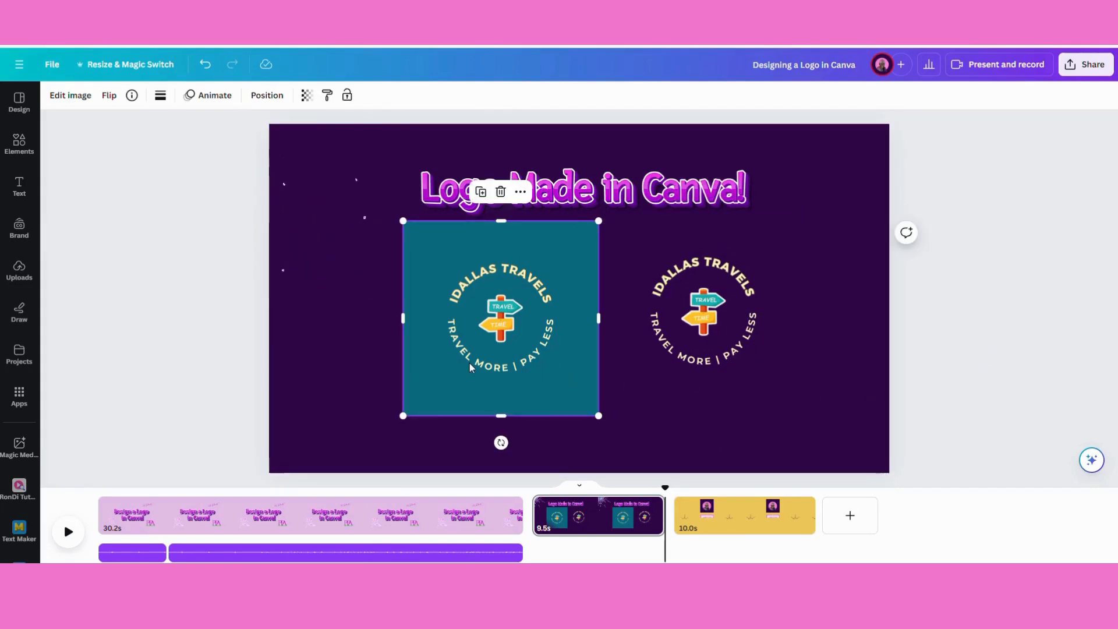
left_click(767, 335)
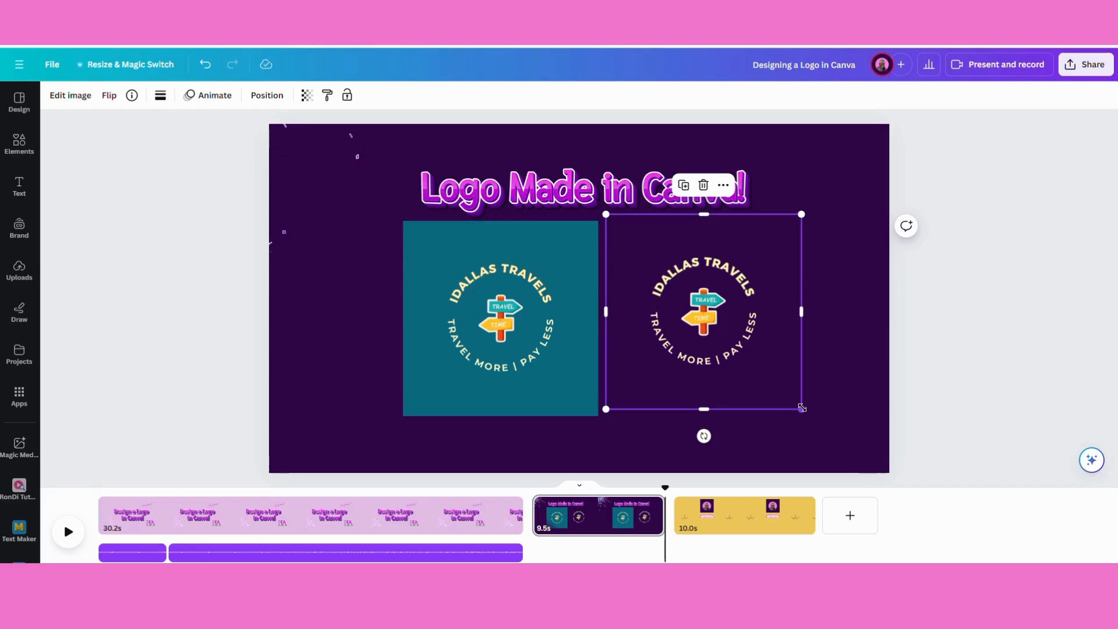
left_click_drag(802, 410, 819, 427)
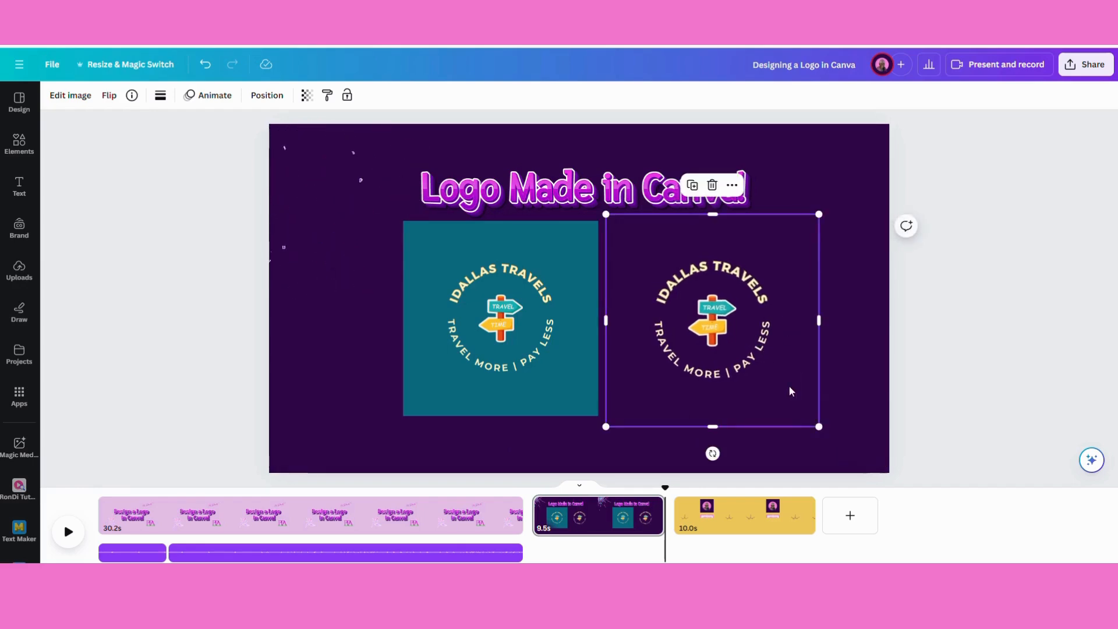
mouse_move(757, 379)
left_mouse_down()
mouse_move(1025, 389)
mouse_move(749, 382)
mouse_move(764, 386)
left_mouse_up()
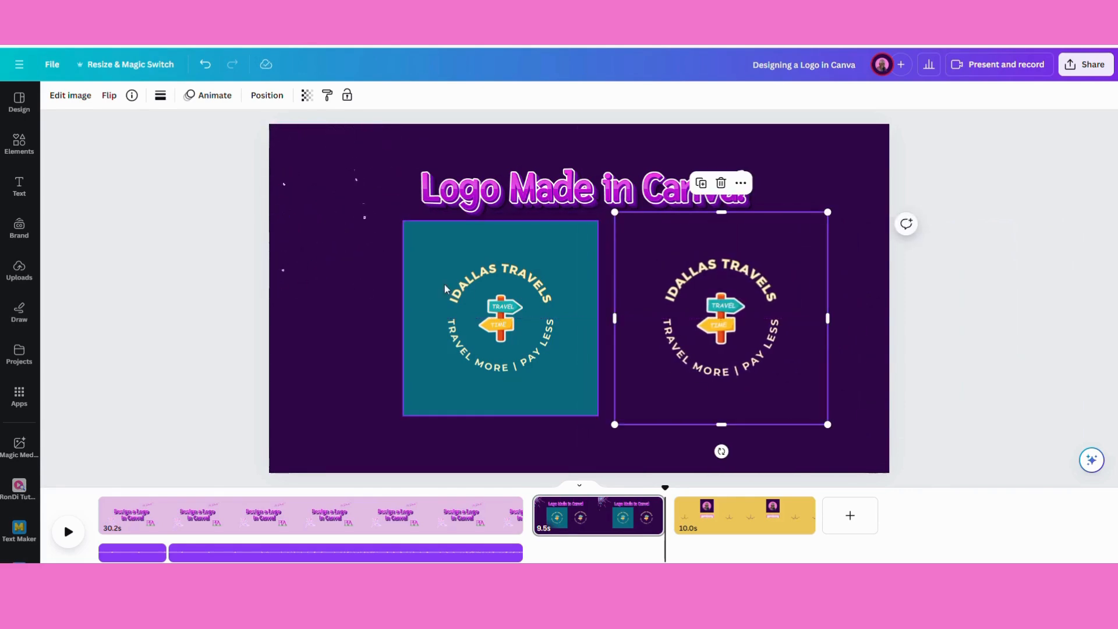
Remove the background of the teal iDallas Travels logo with BG Remover
left_click(448, 266)
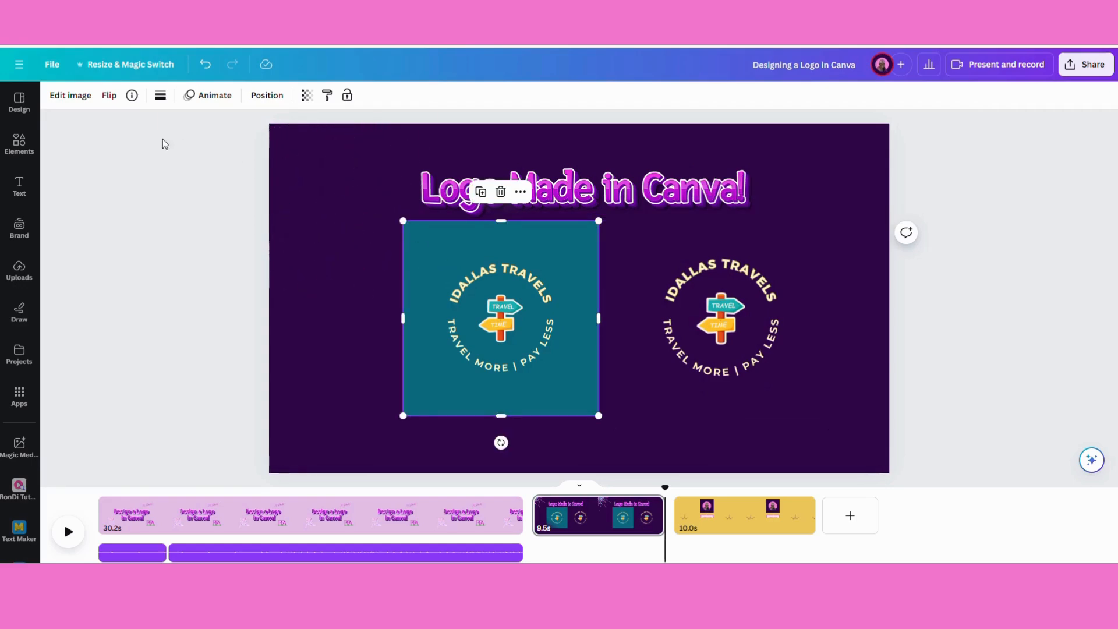
left_click(64, 98)
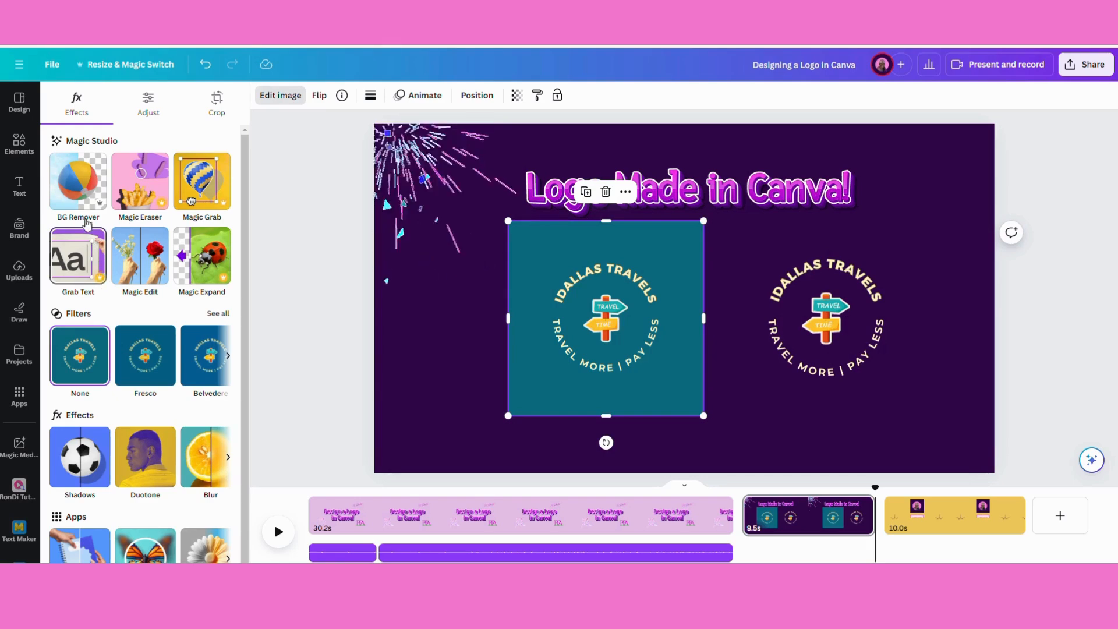
left_click(82, 179)
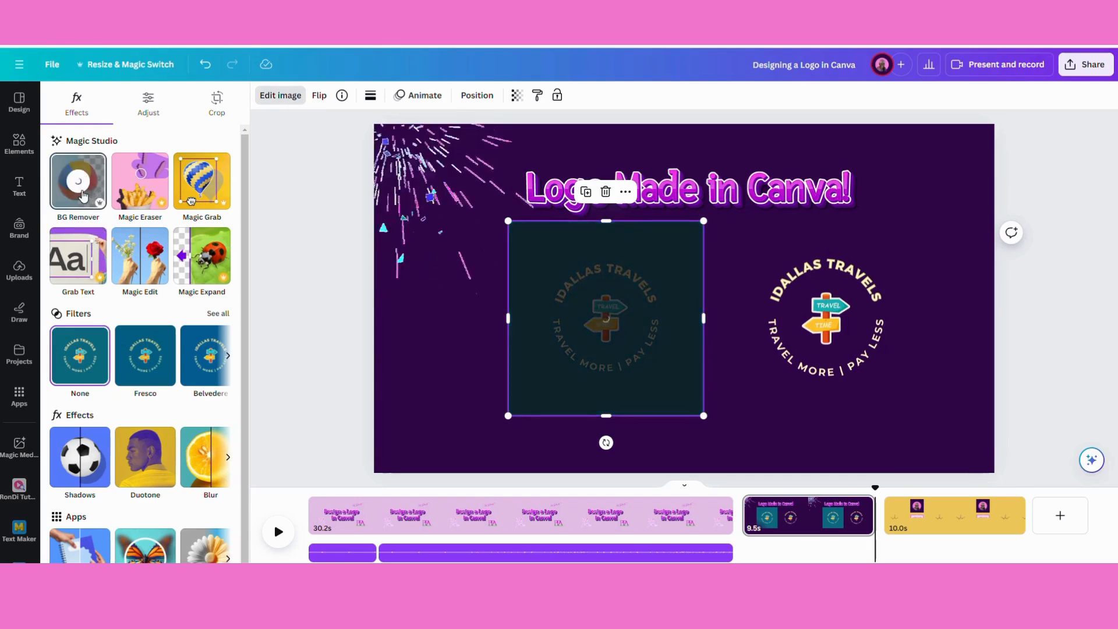
key("Escape")
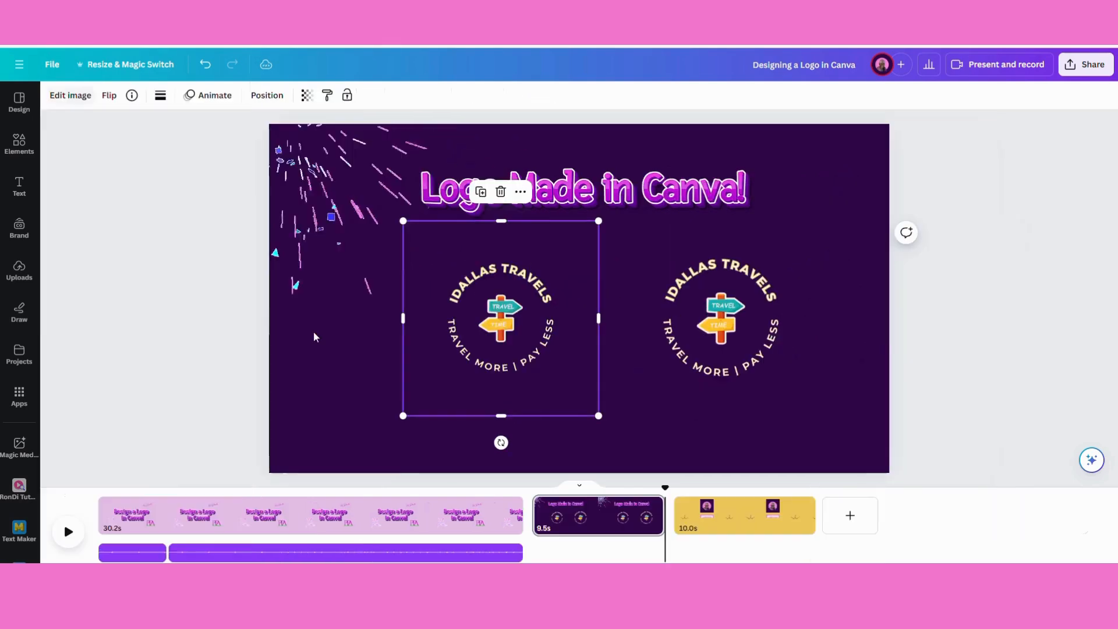
Shift both logos slightly toward the left of the page and line up their centres beneath the Logo Made in Canva! title
left_click_drag(519, 348, 504, 351)
left_click_drag(755, 338, 745, 342)
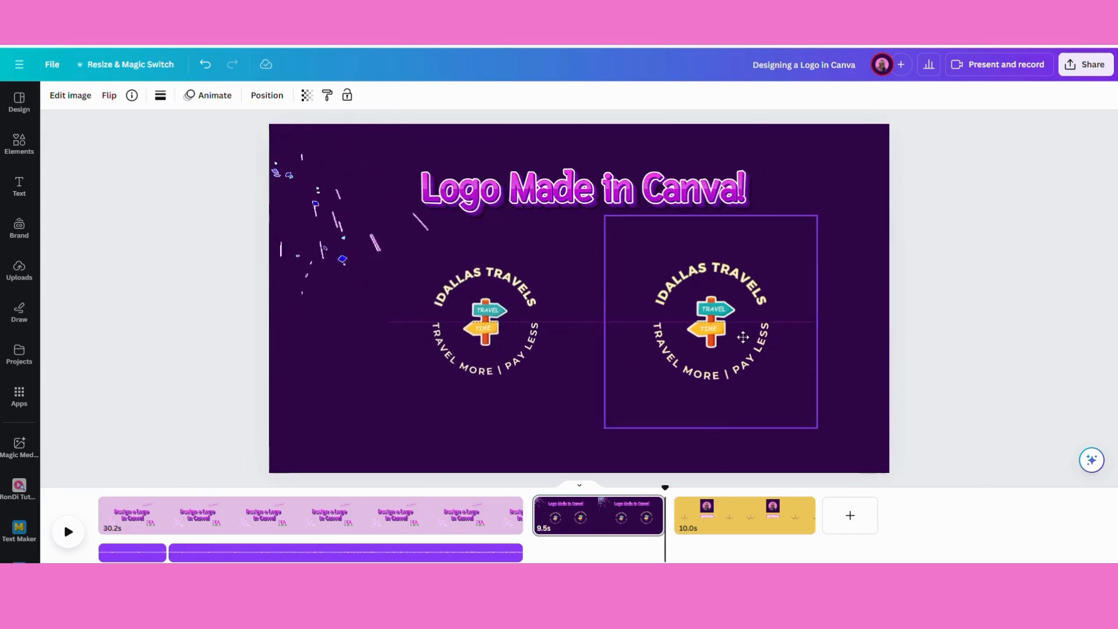